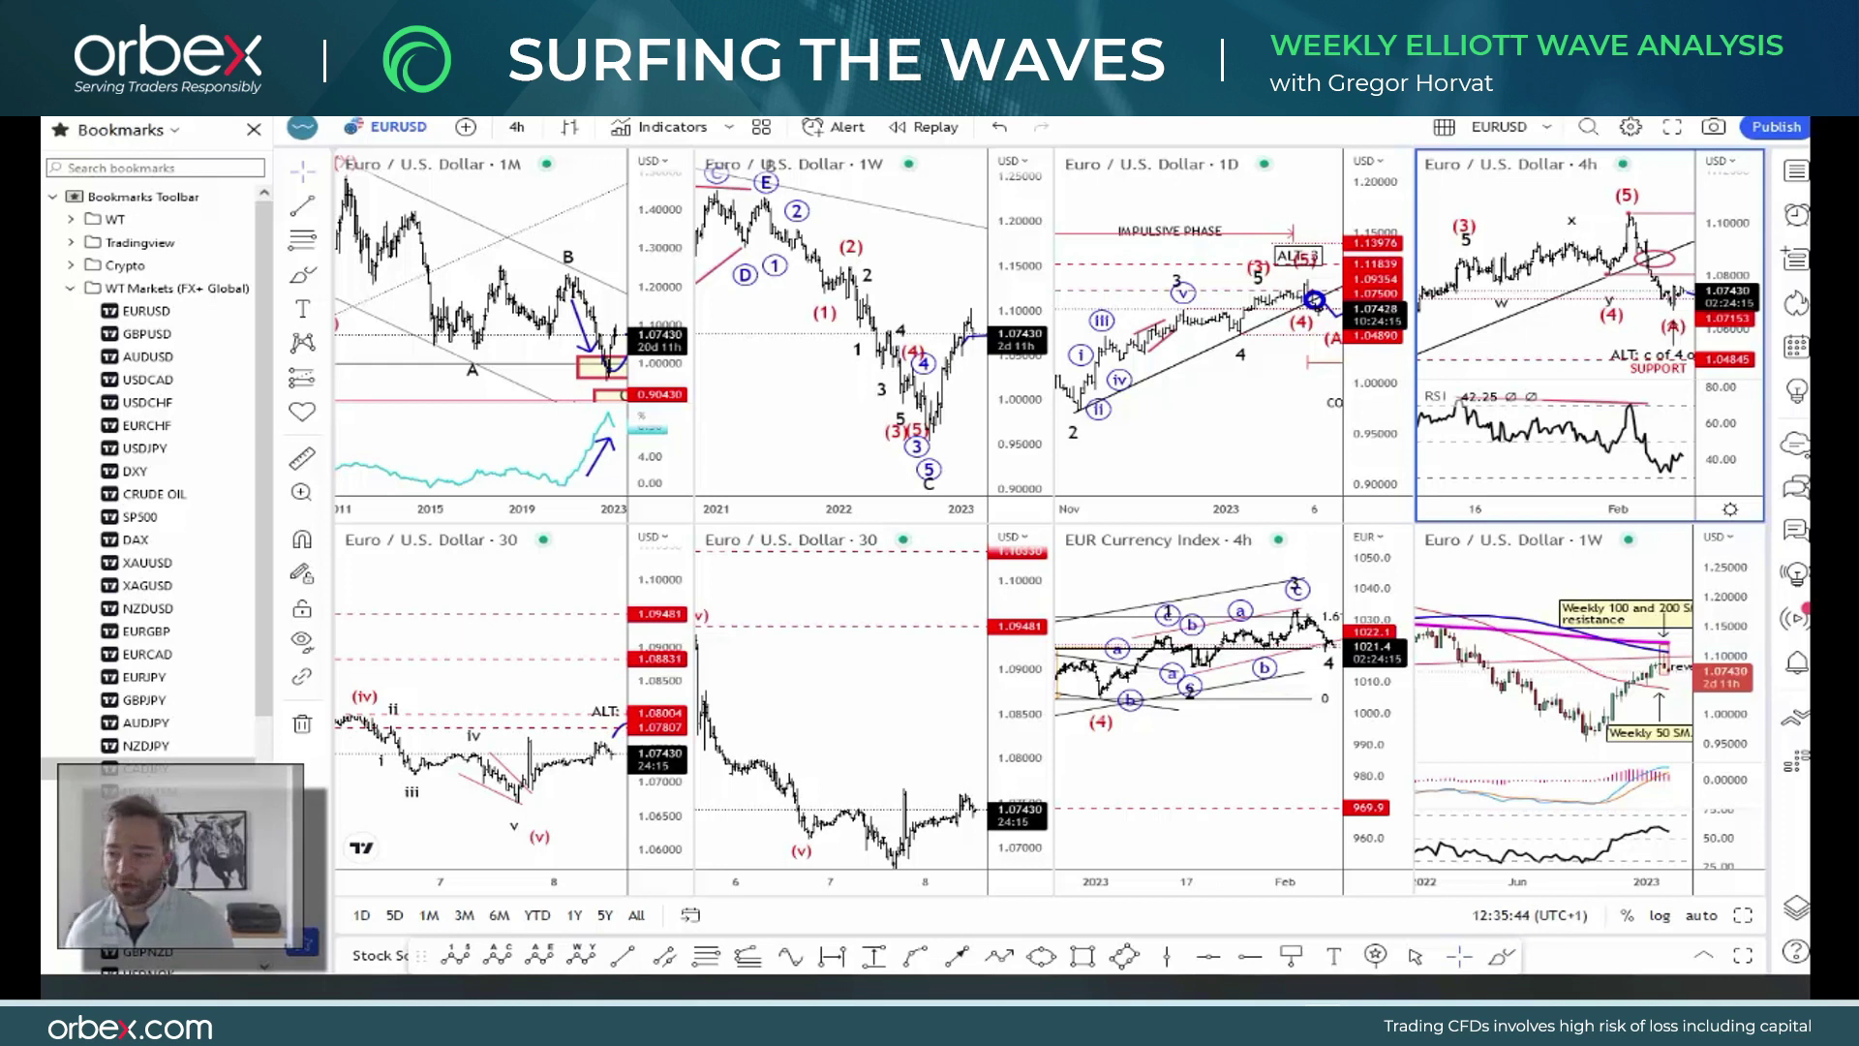
- Maximize the EURUSD daily chart and bring the impulsive phase and projected (A)-(B)-(C) correction into view
left_click(1246, 463)
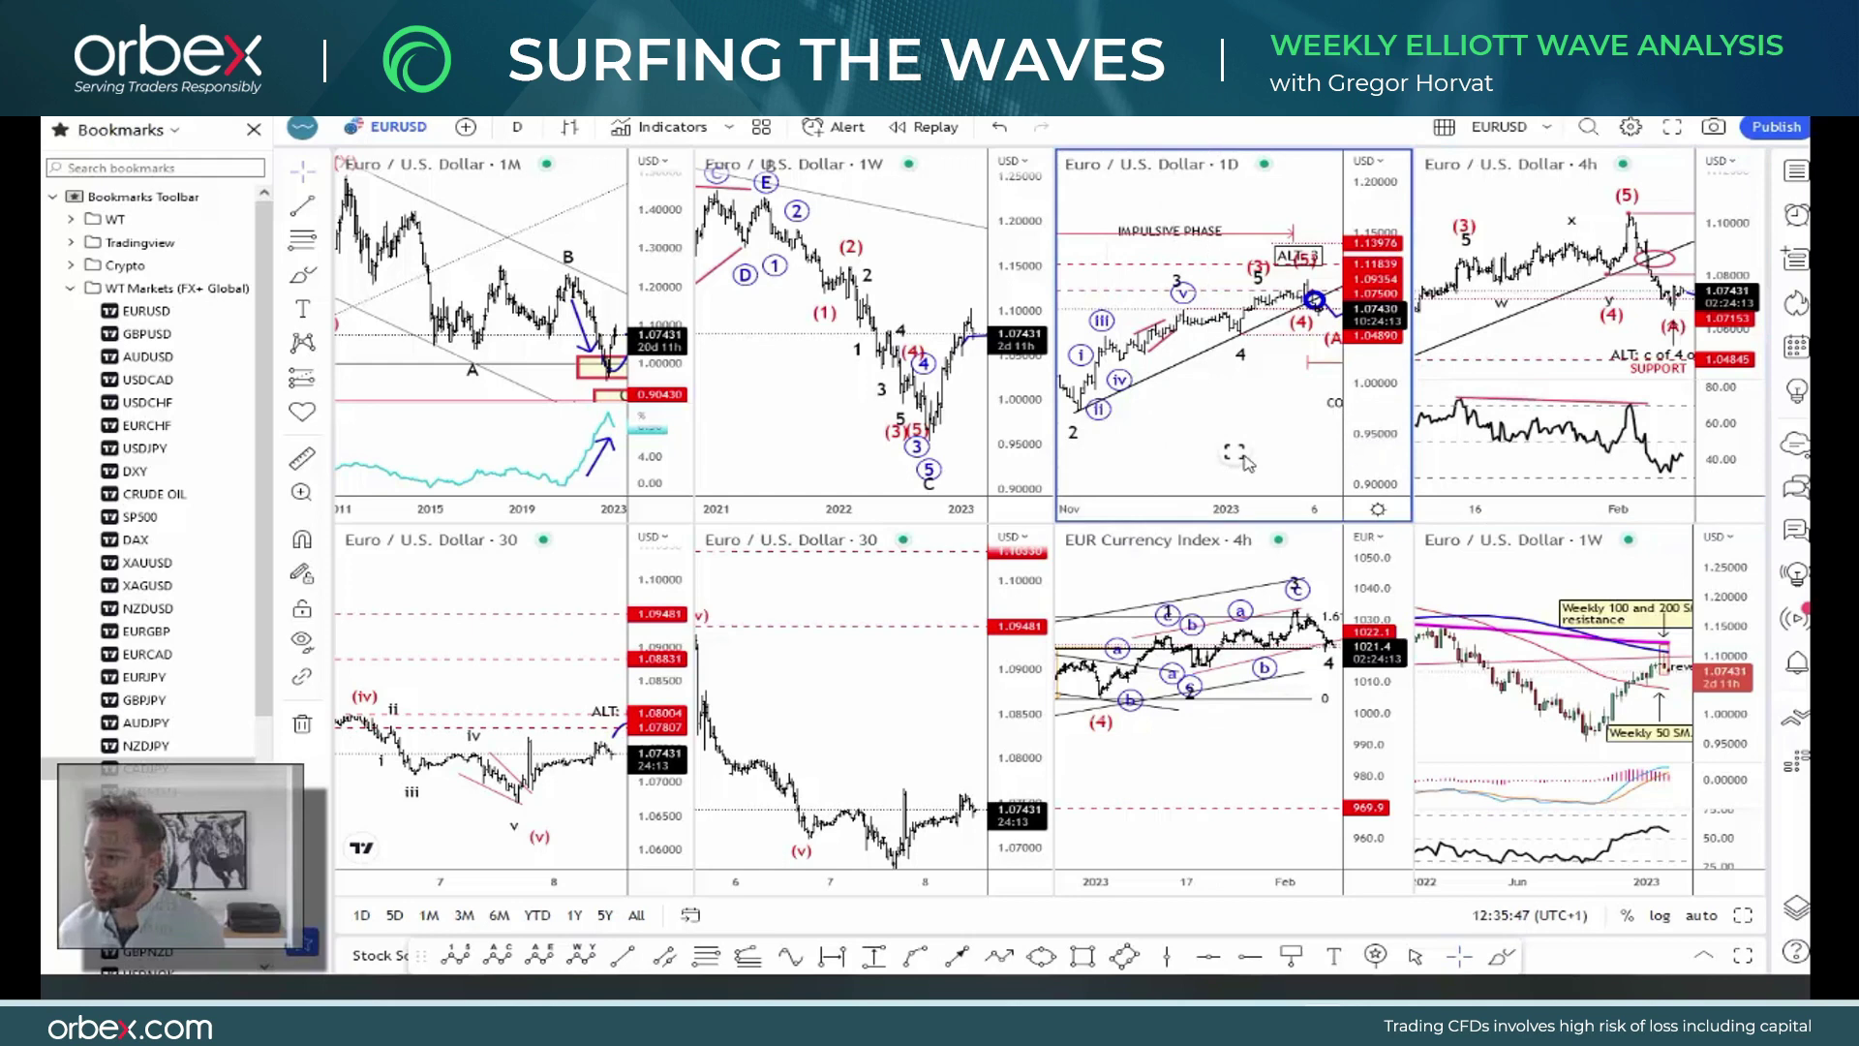
left_click(1237, 454)
left_click_drag(1362, 519, 926, 493)
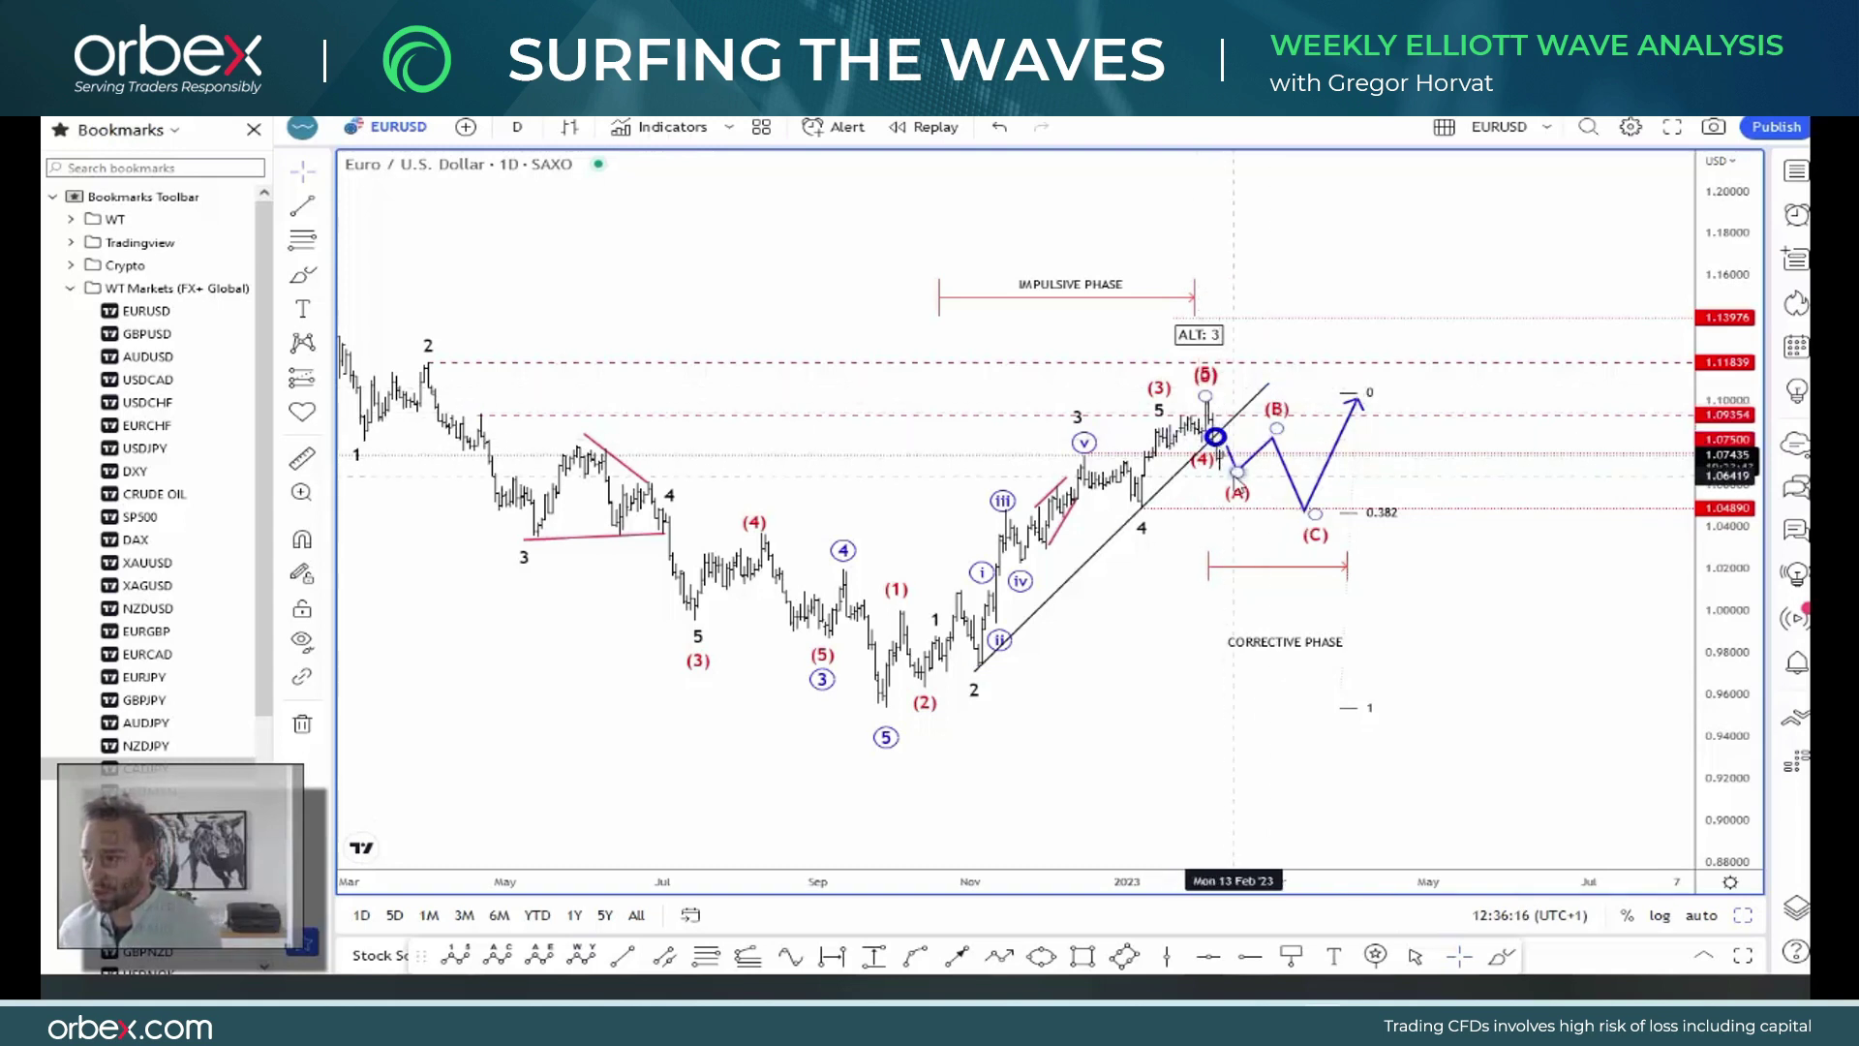
left_click(1286, 361)
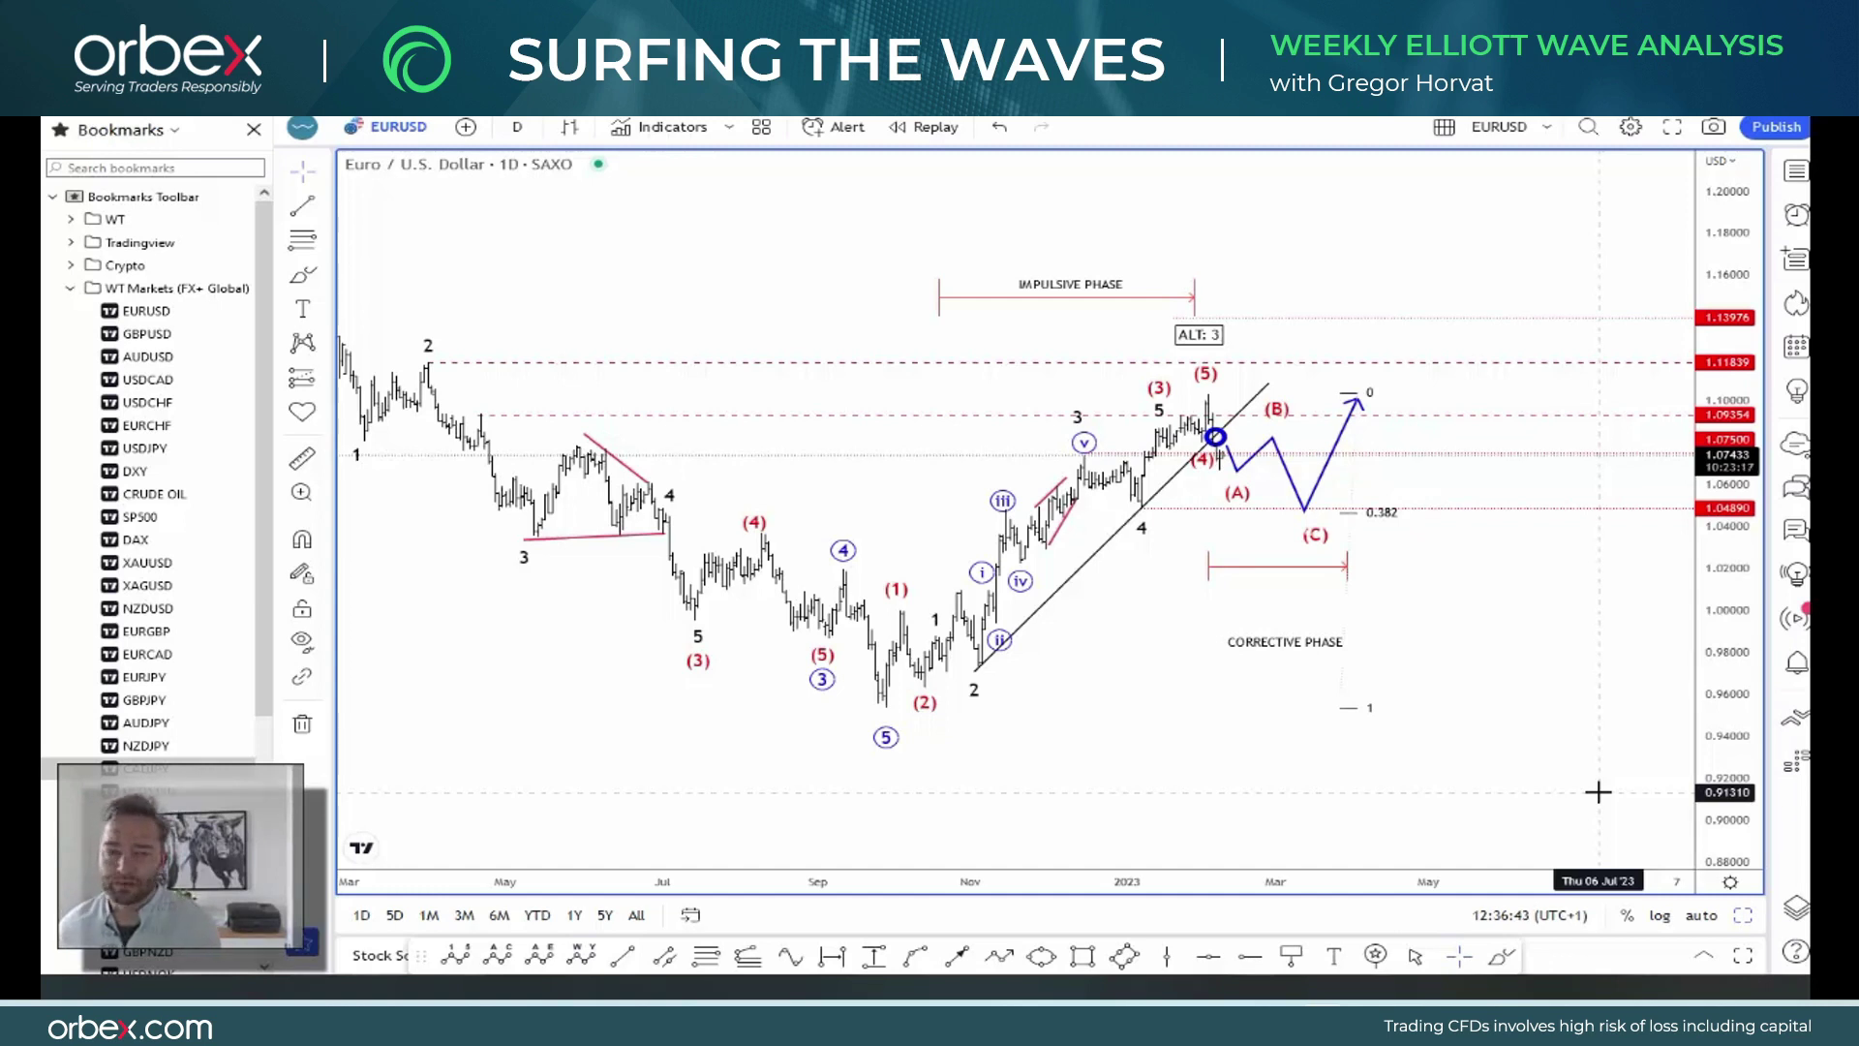
left_click(1210, 430)
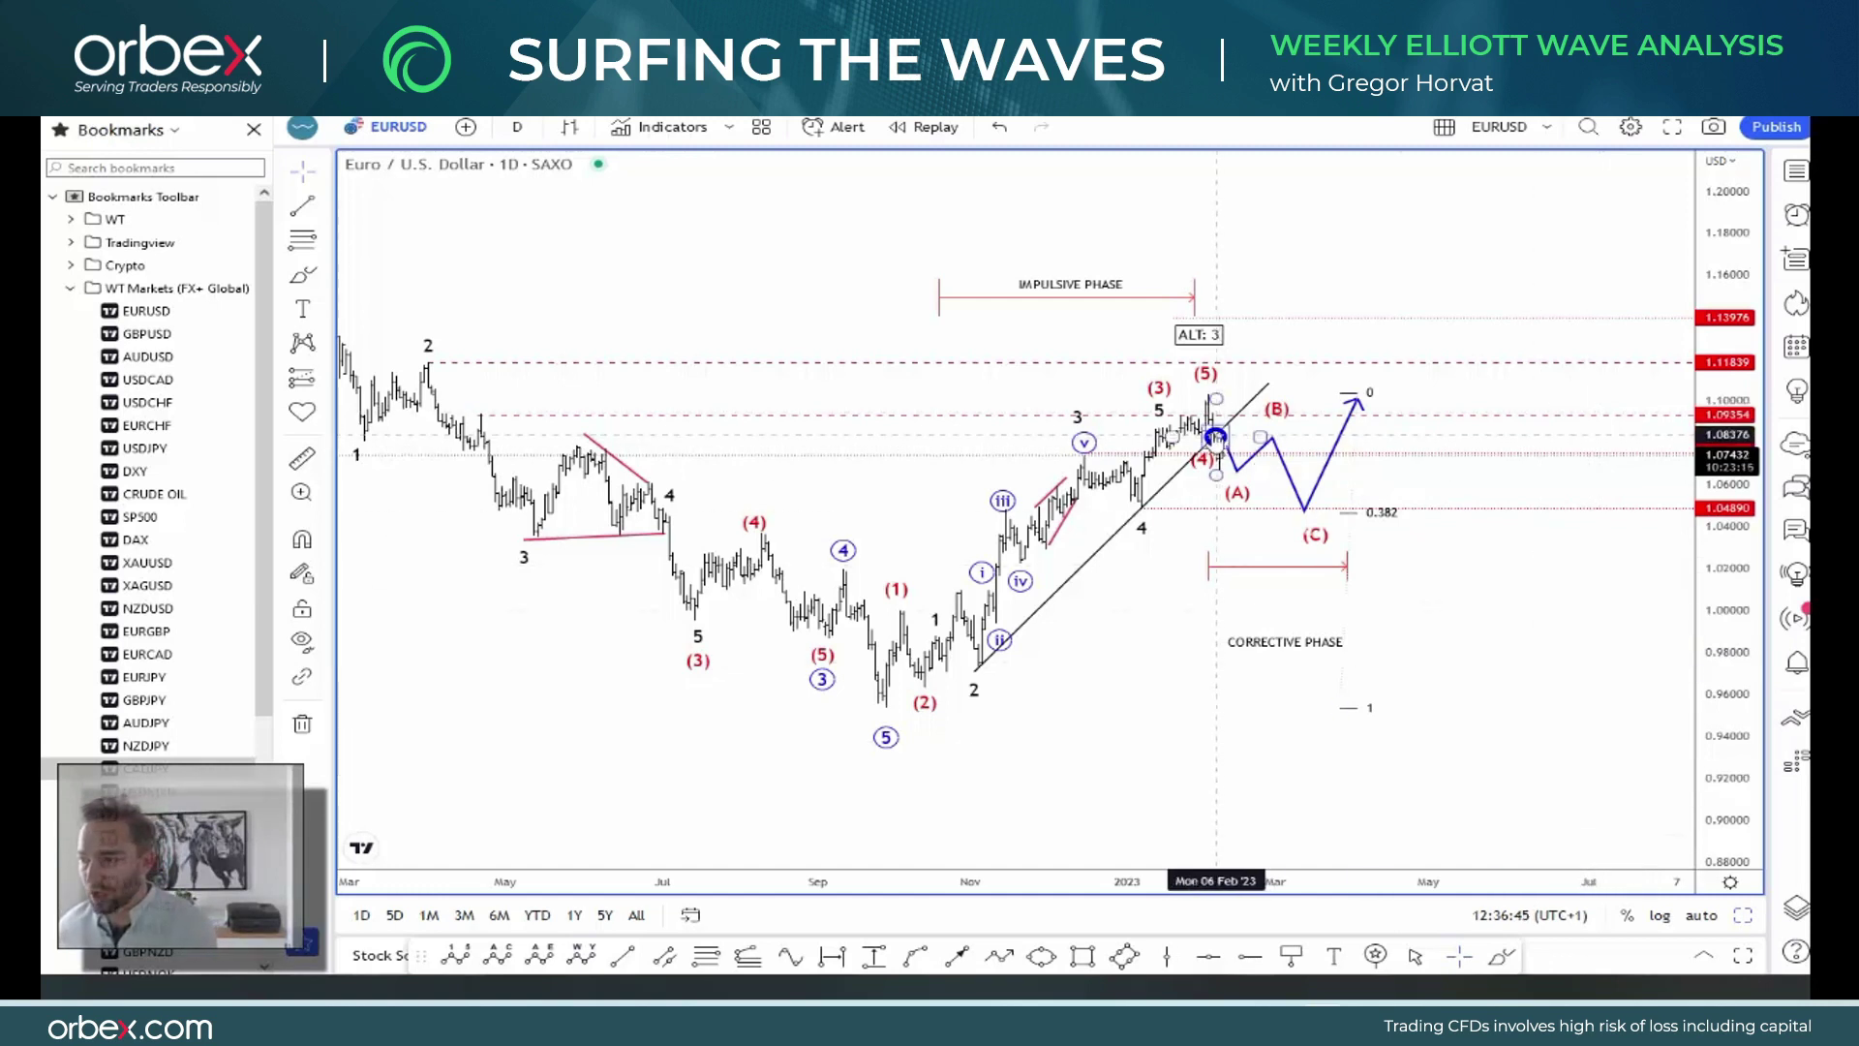
left_click(1240, 455)
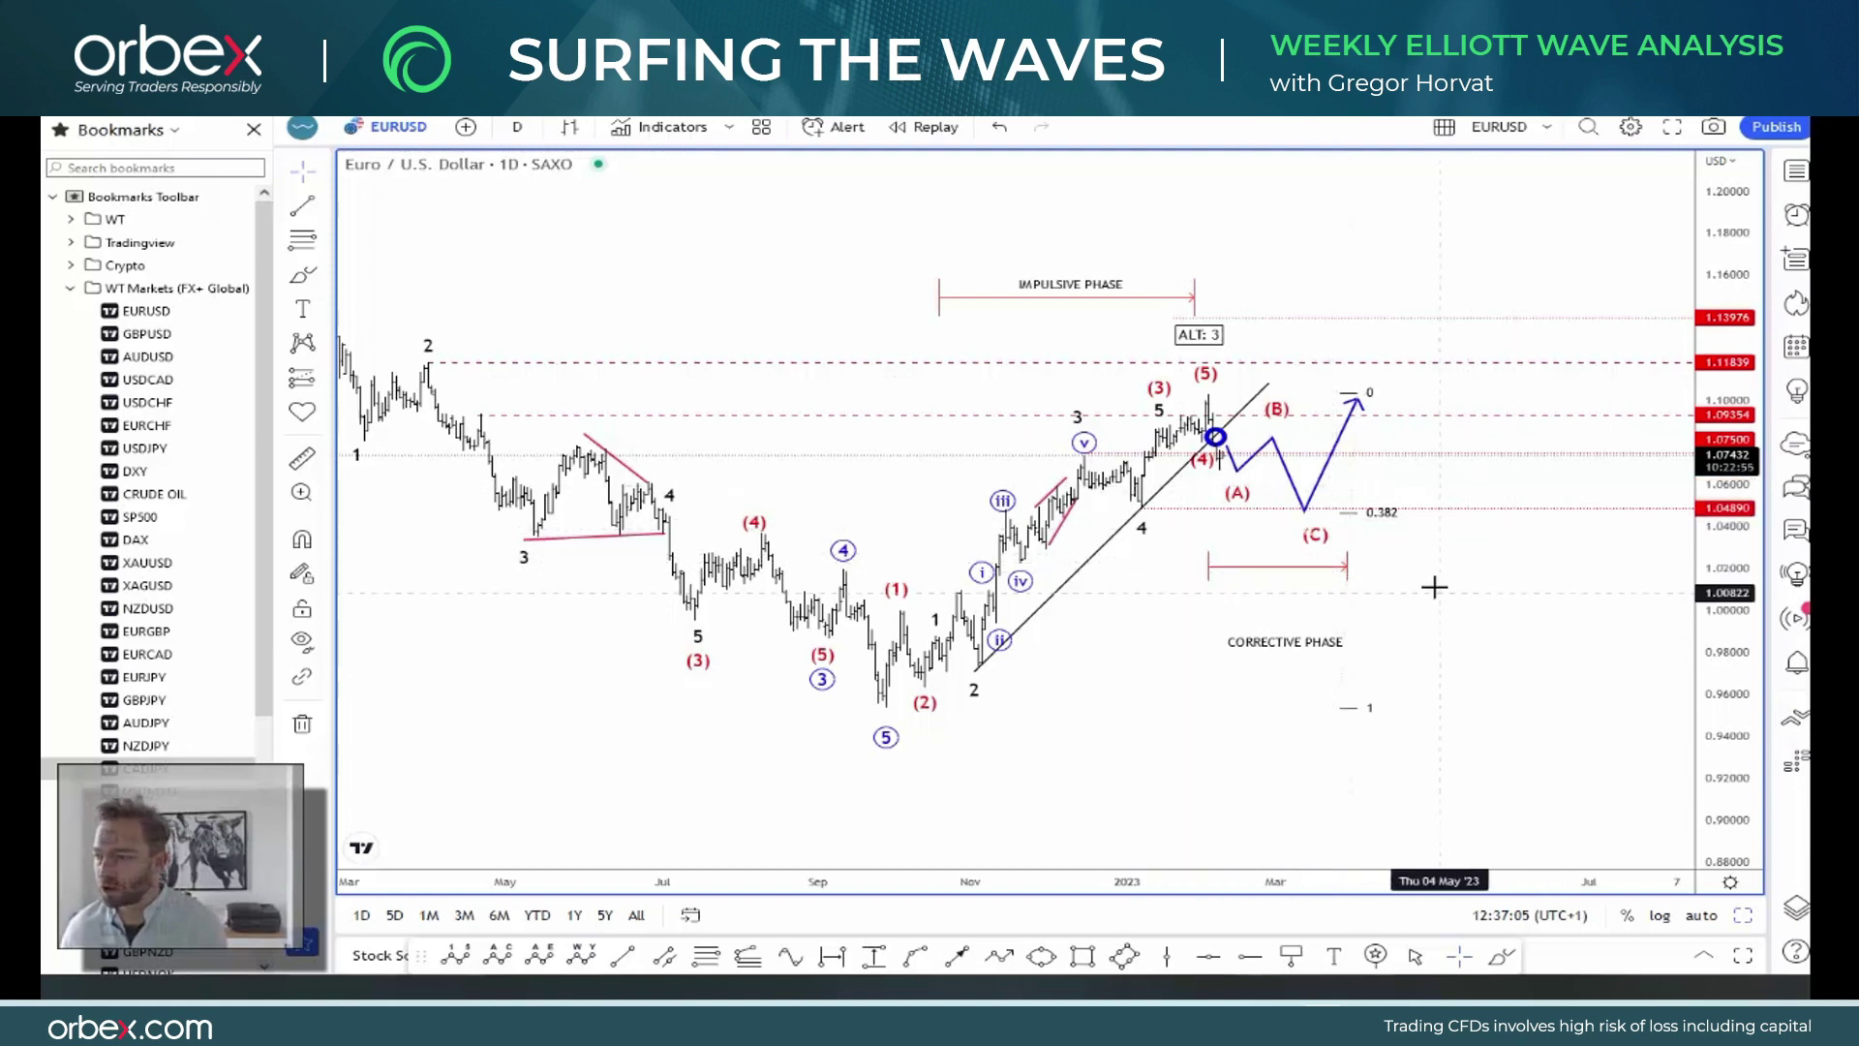
- Return to the multi-chart grid and maximize the EURUSD 4-hour chart to examine its projected (B) and (C) waves
key("alt+Return")
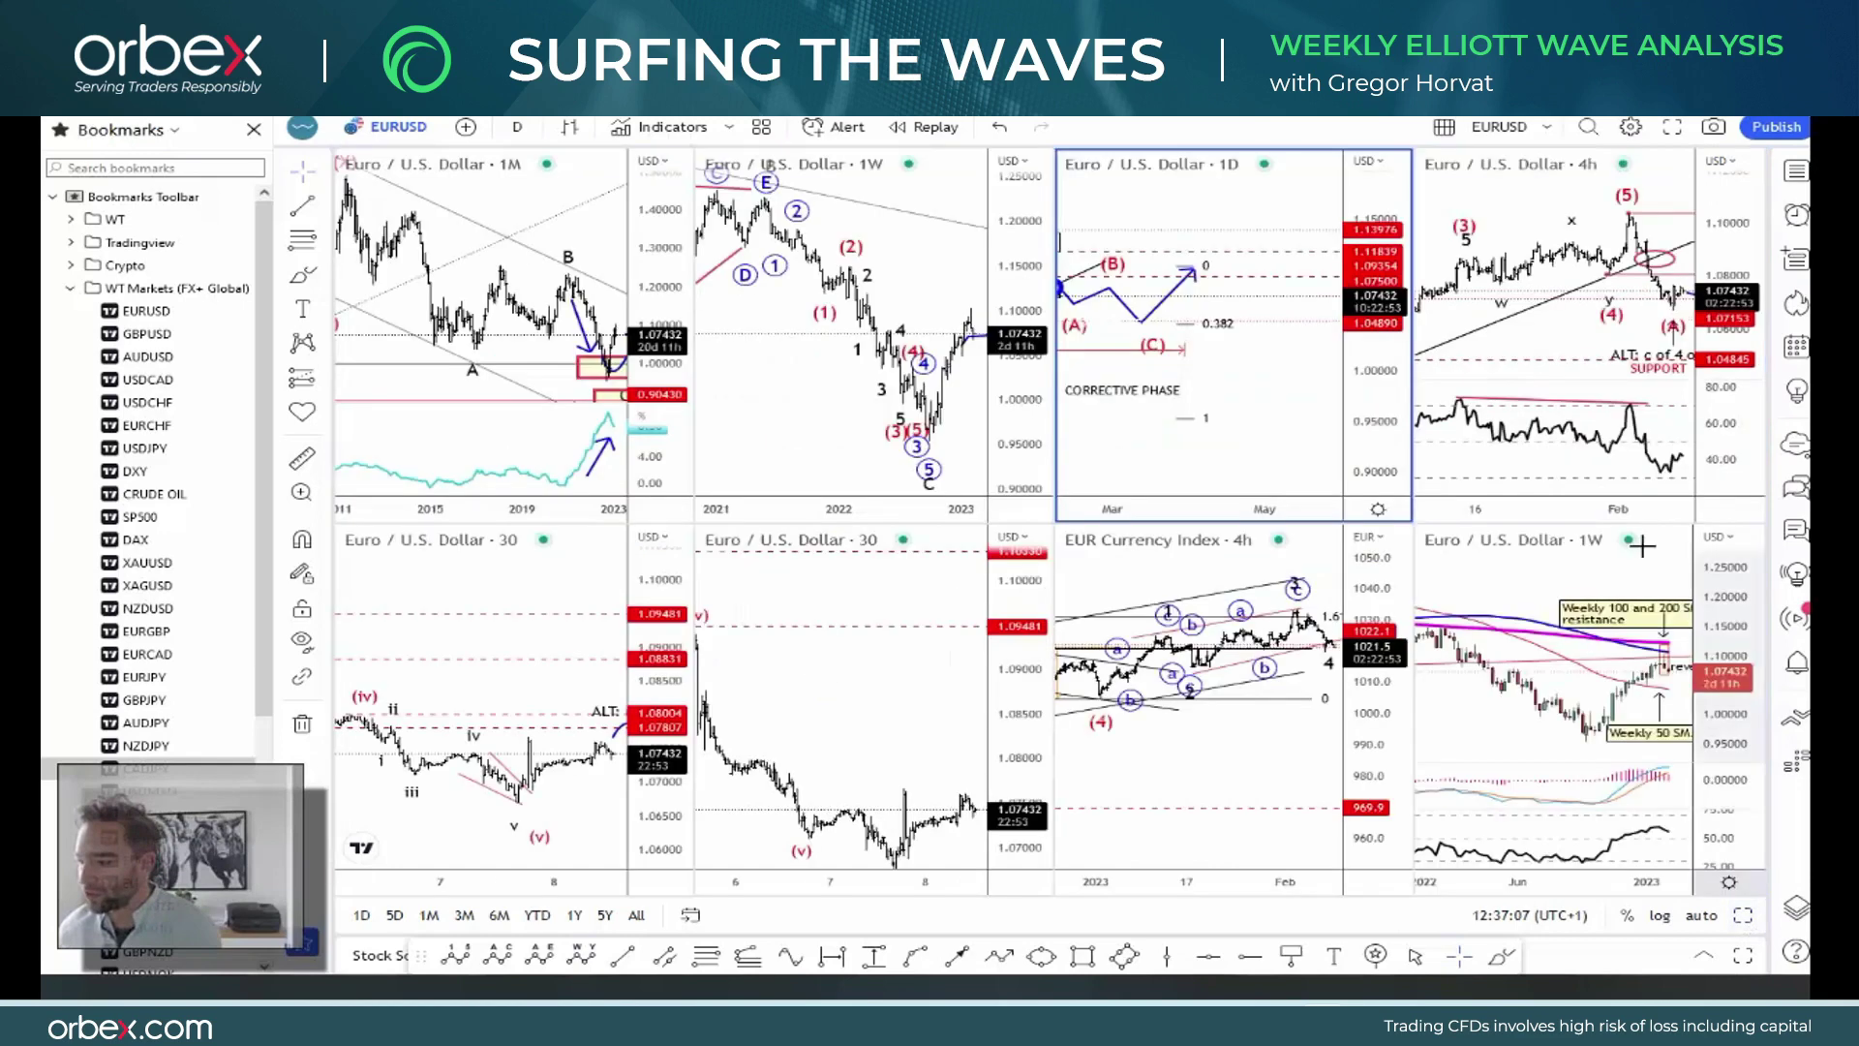
left_click(1560, 311)
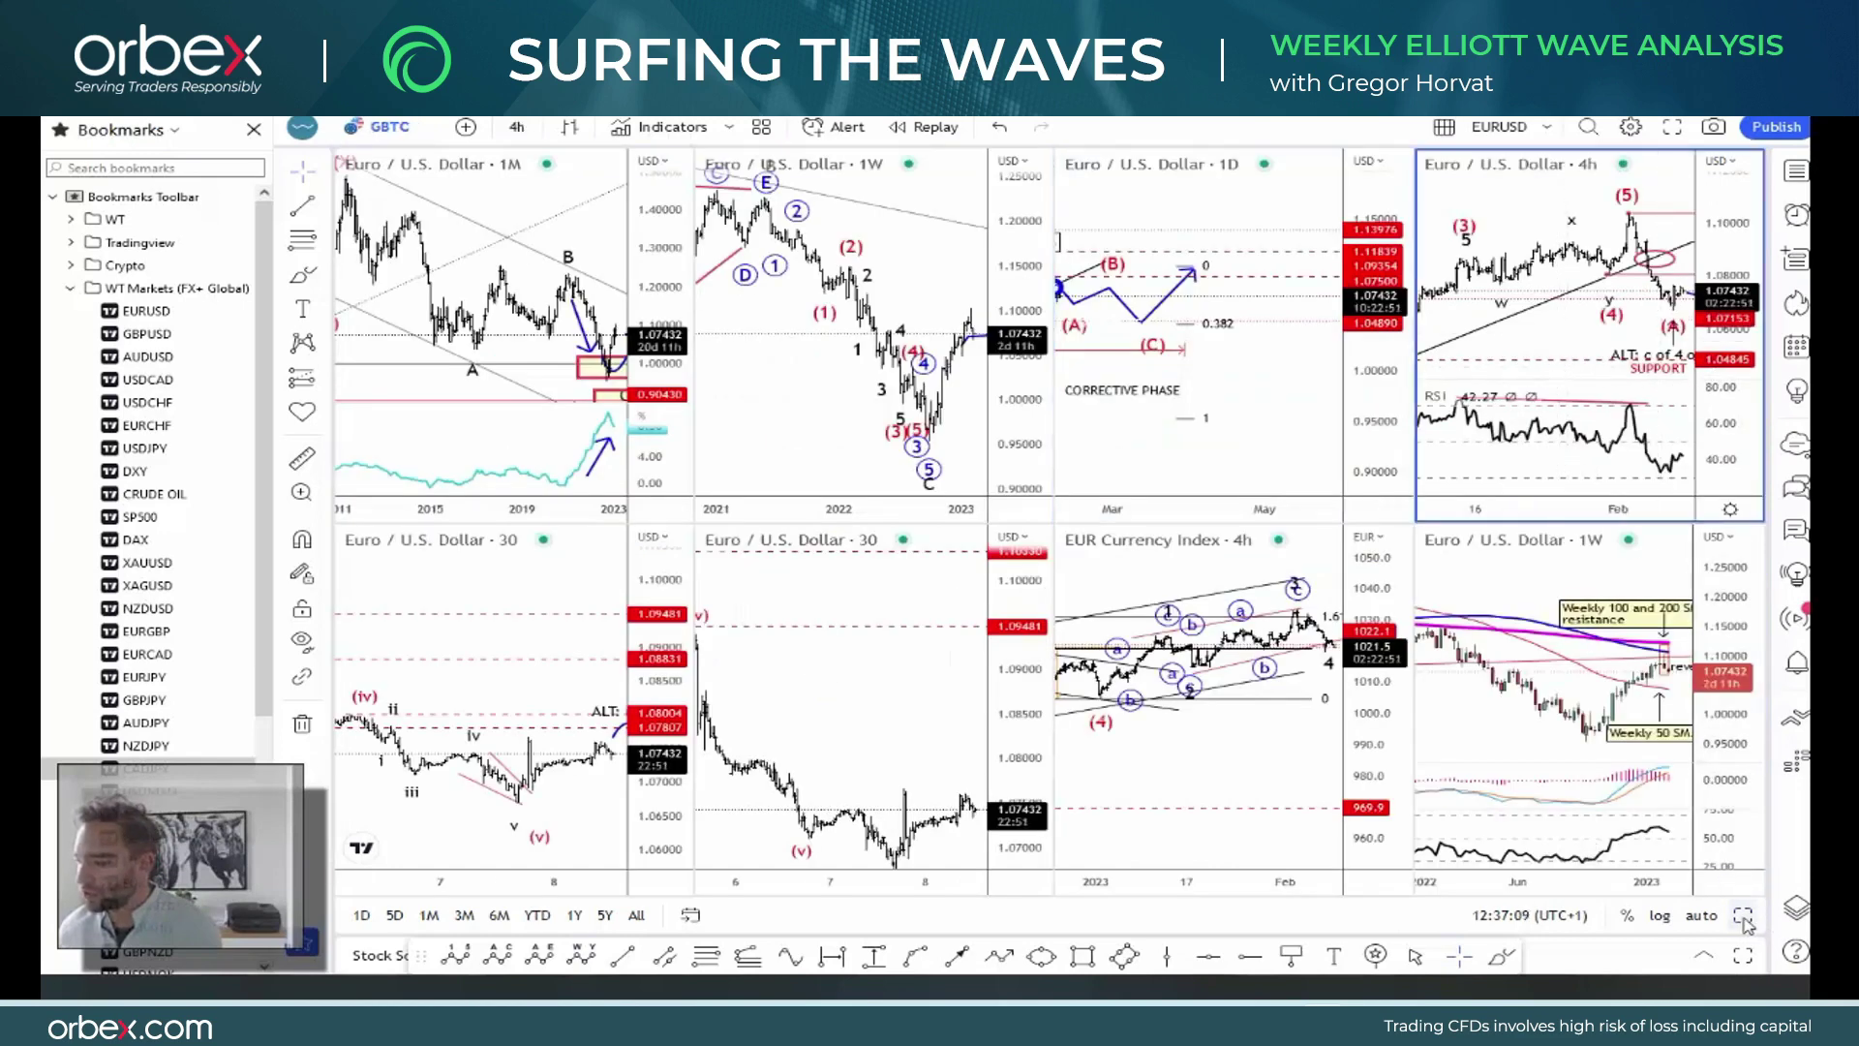
left_click(1743, 915)
scroll(1370, 395, "right", 5)
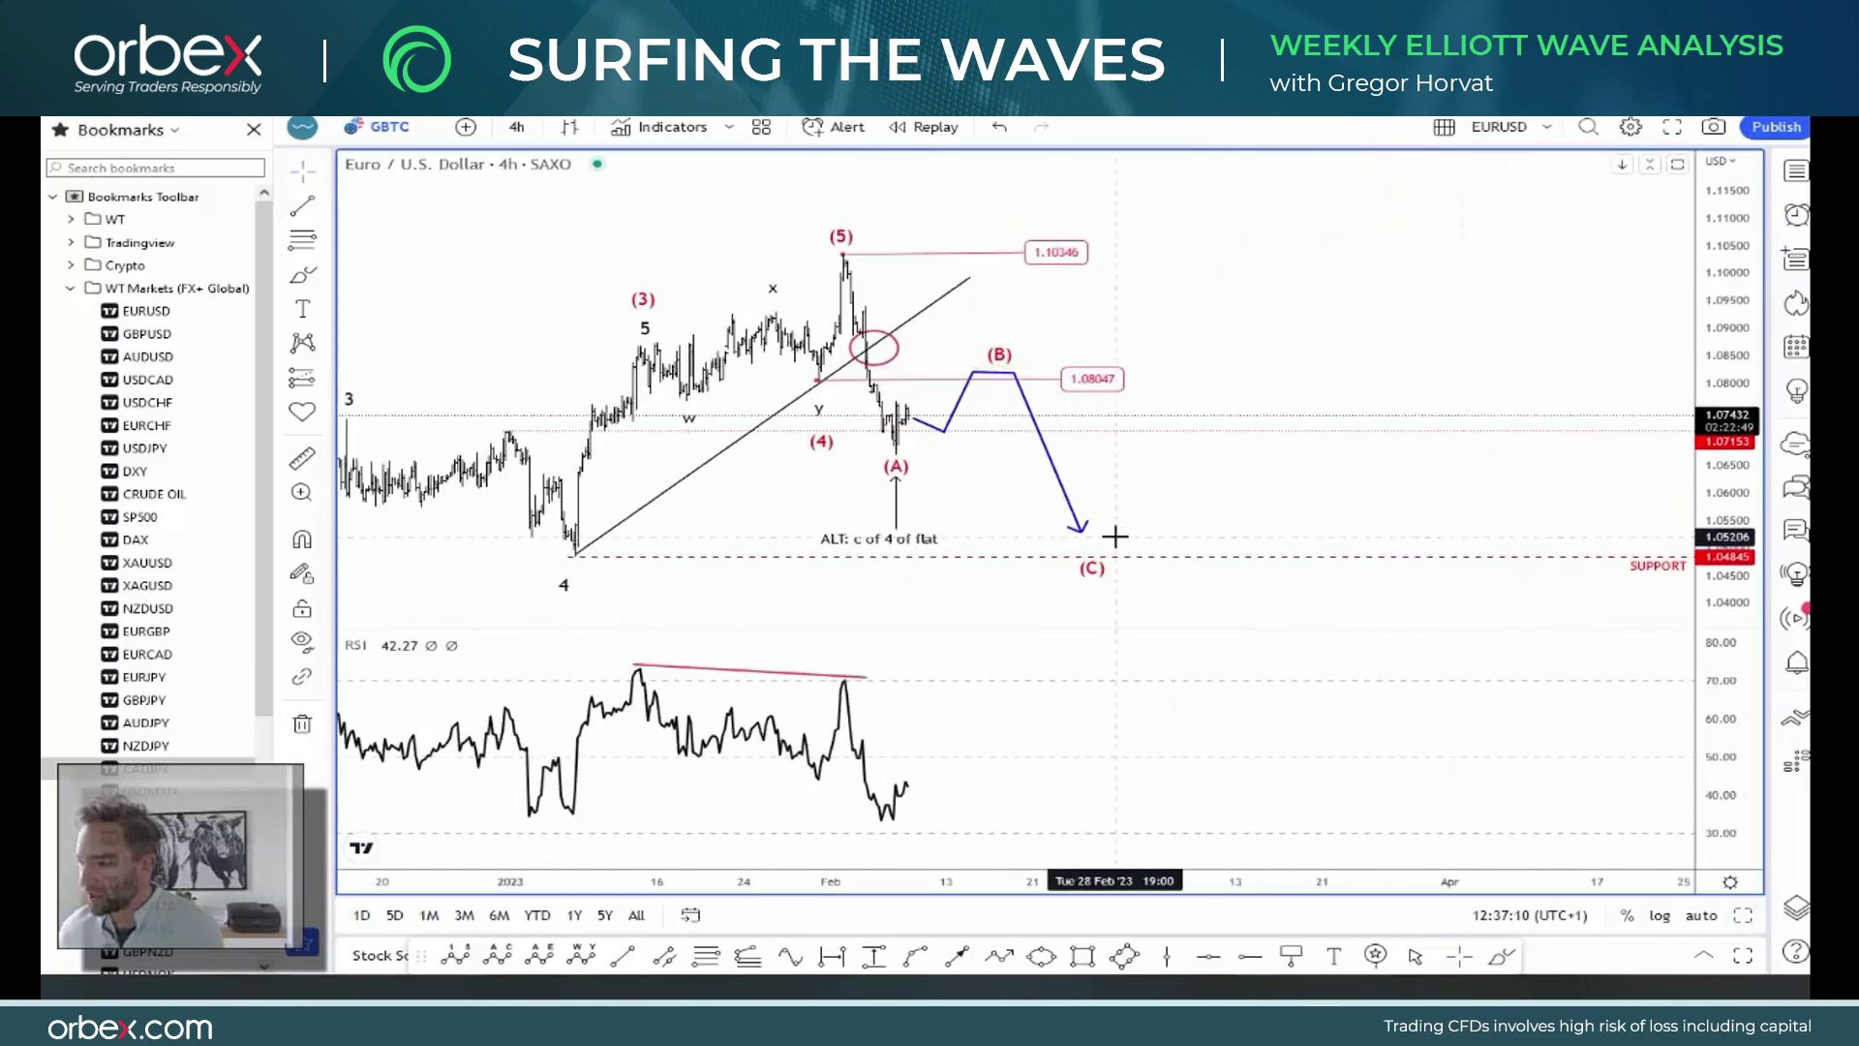
left_click_drag(1115, 536, 1025, 519)
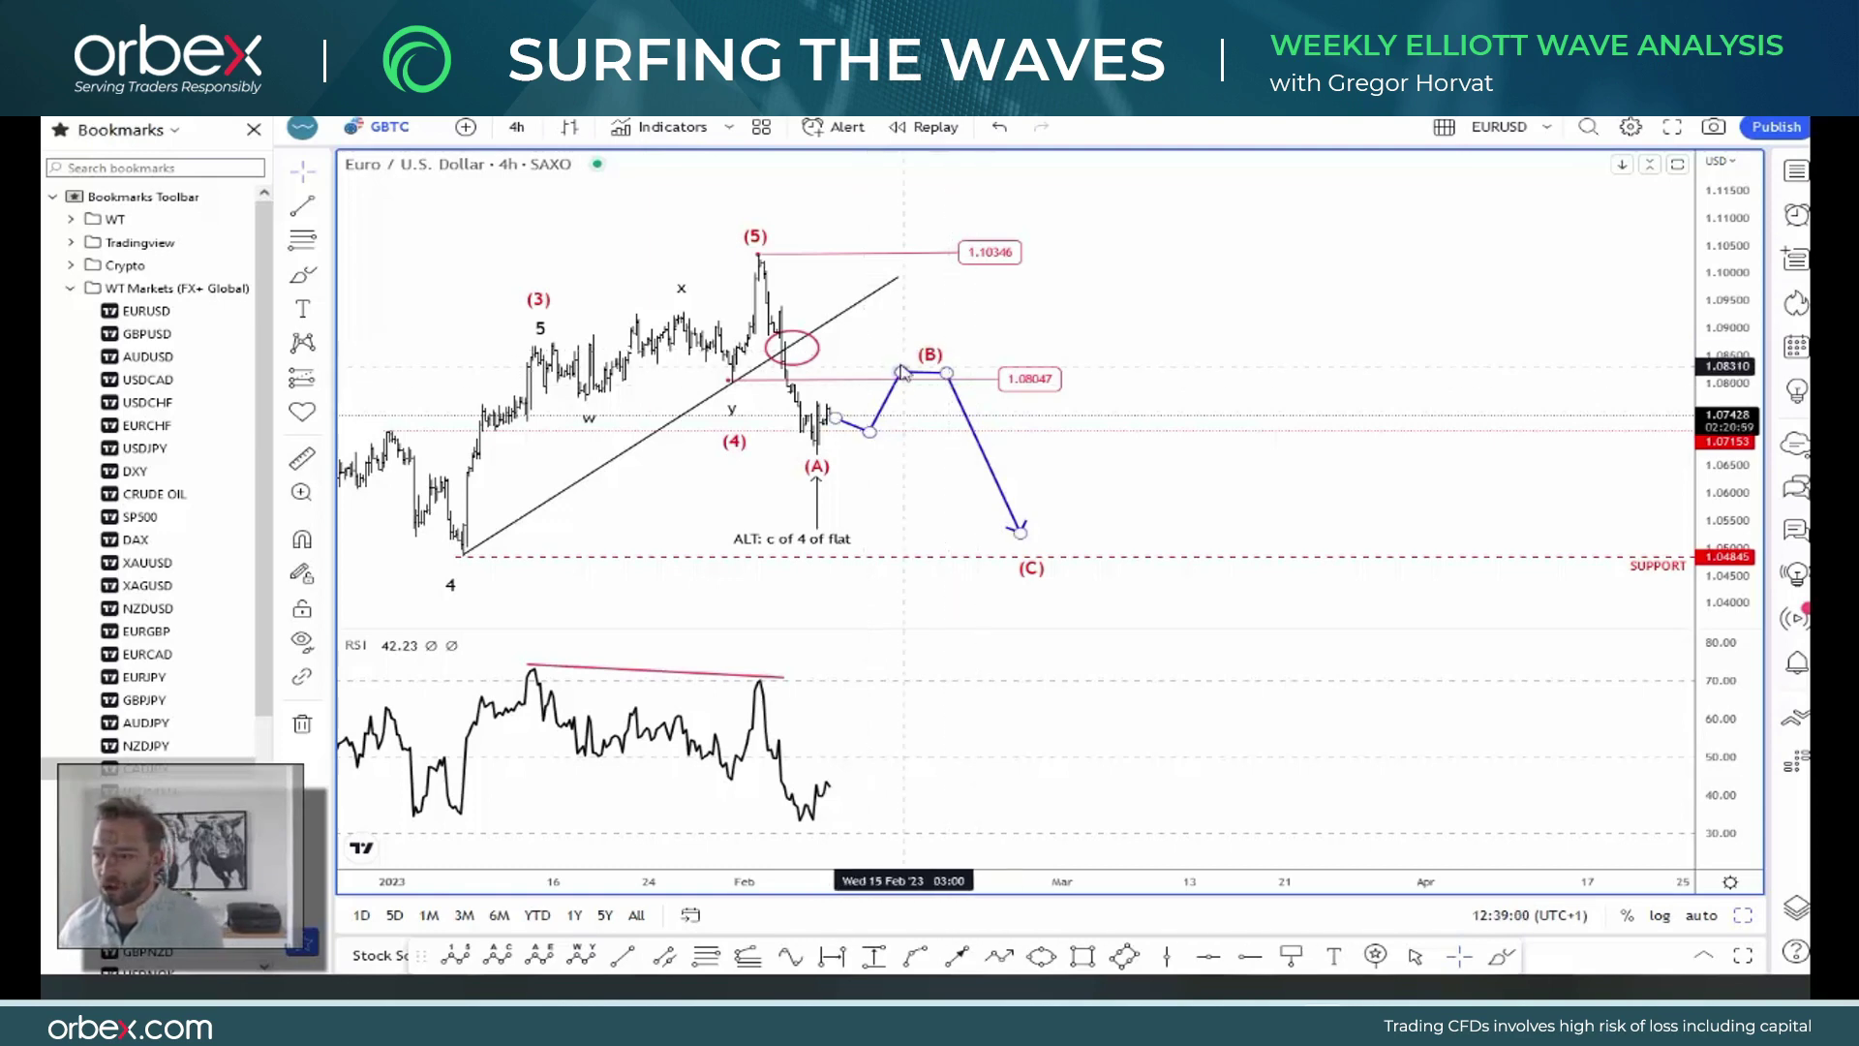
- Switch to the AUDUSD layout and maximize its 4-hour chart with the projected correction in view
key("ctrl+Tab")
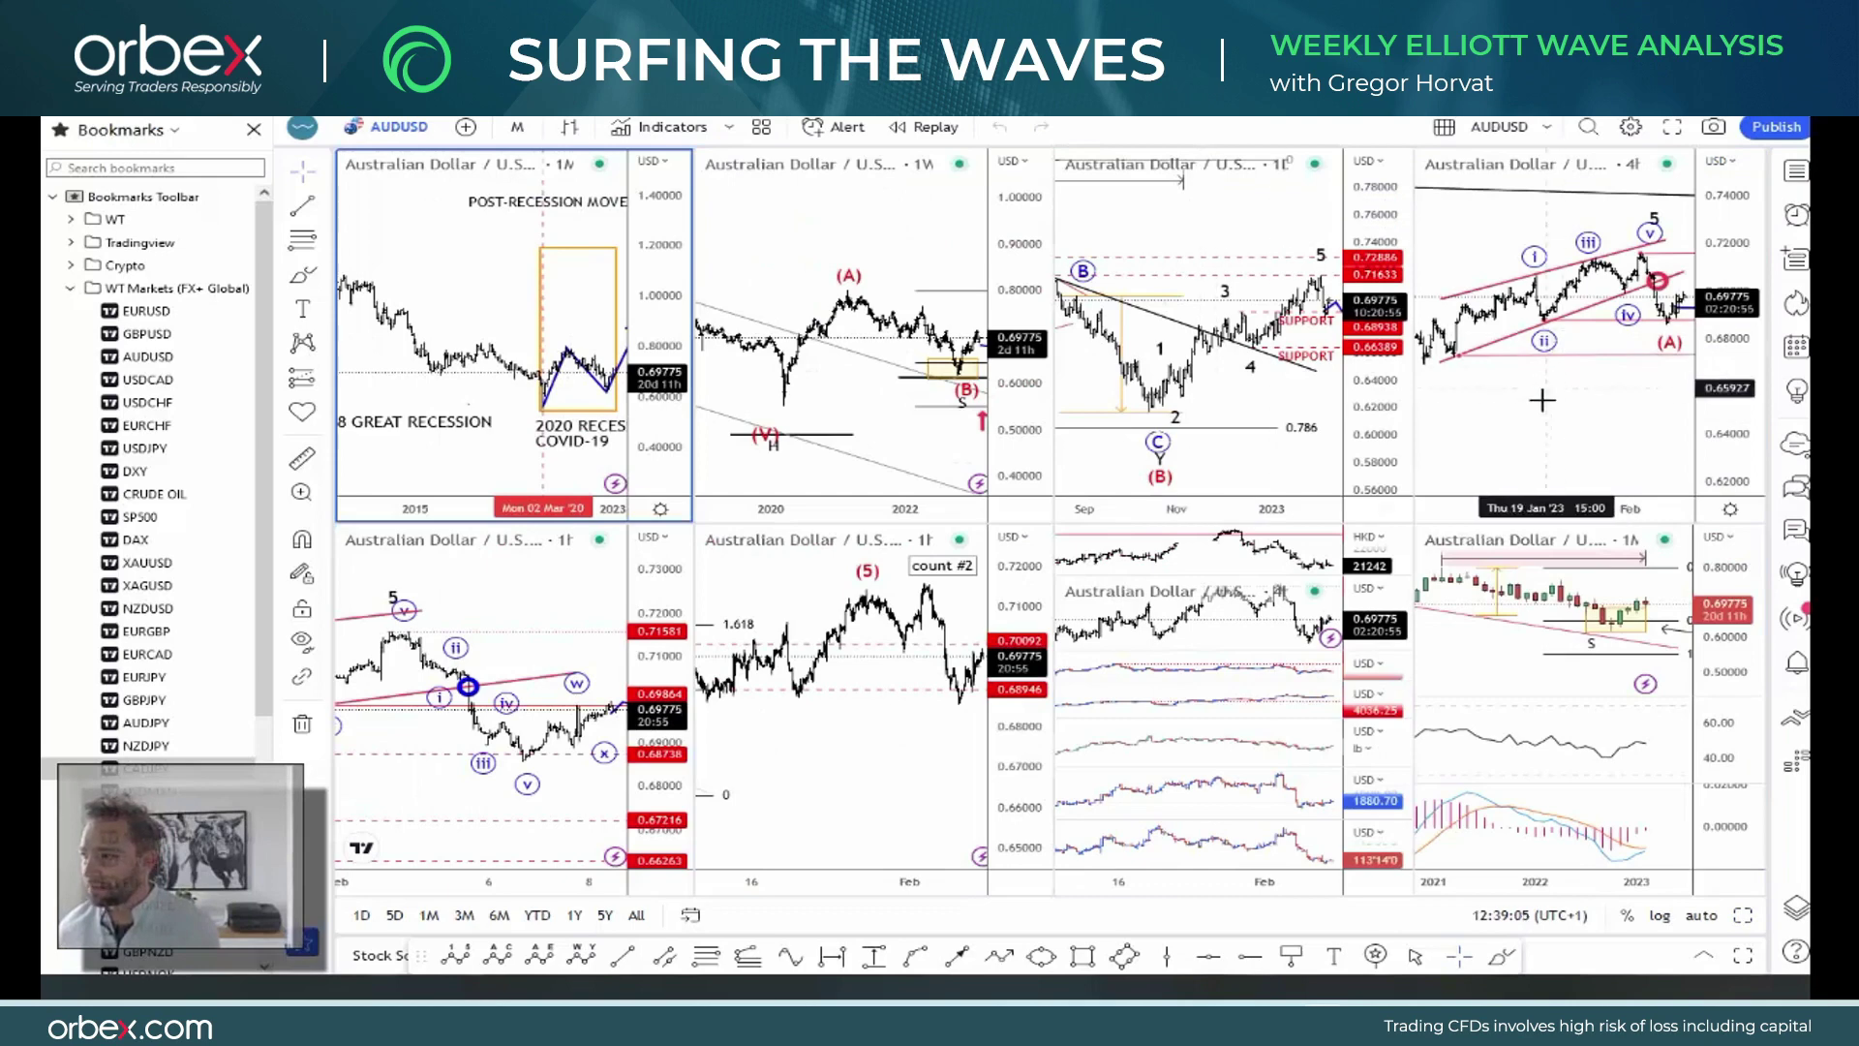
key("alt+Return")
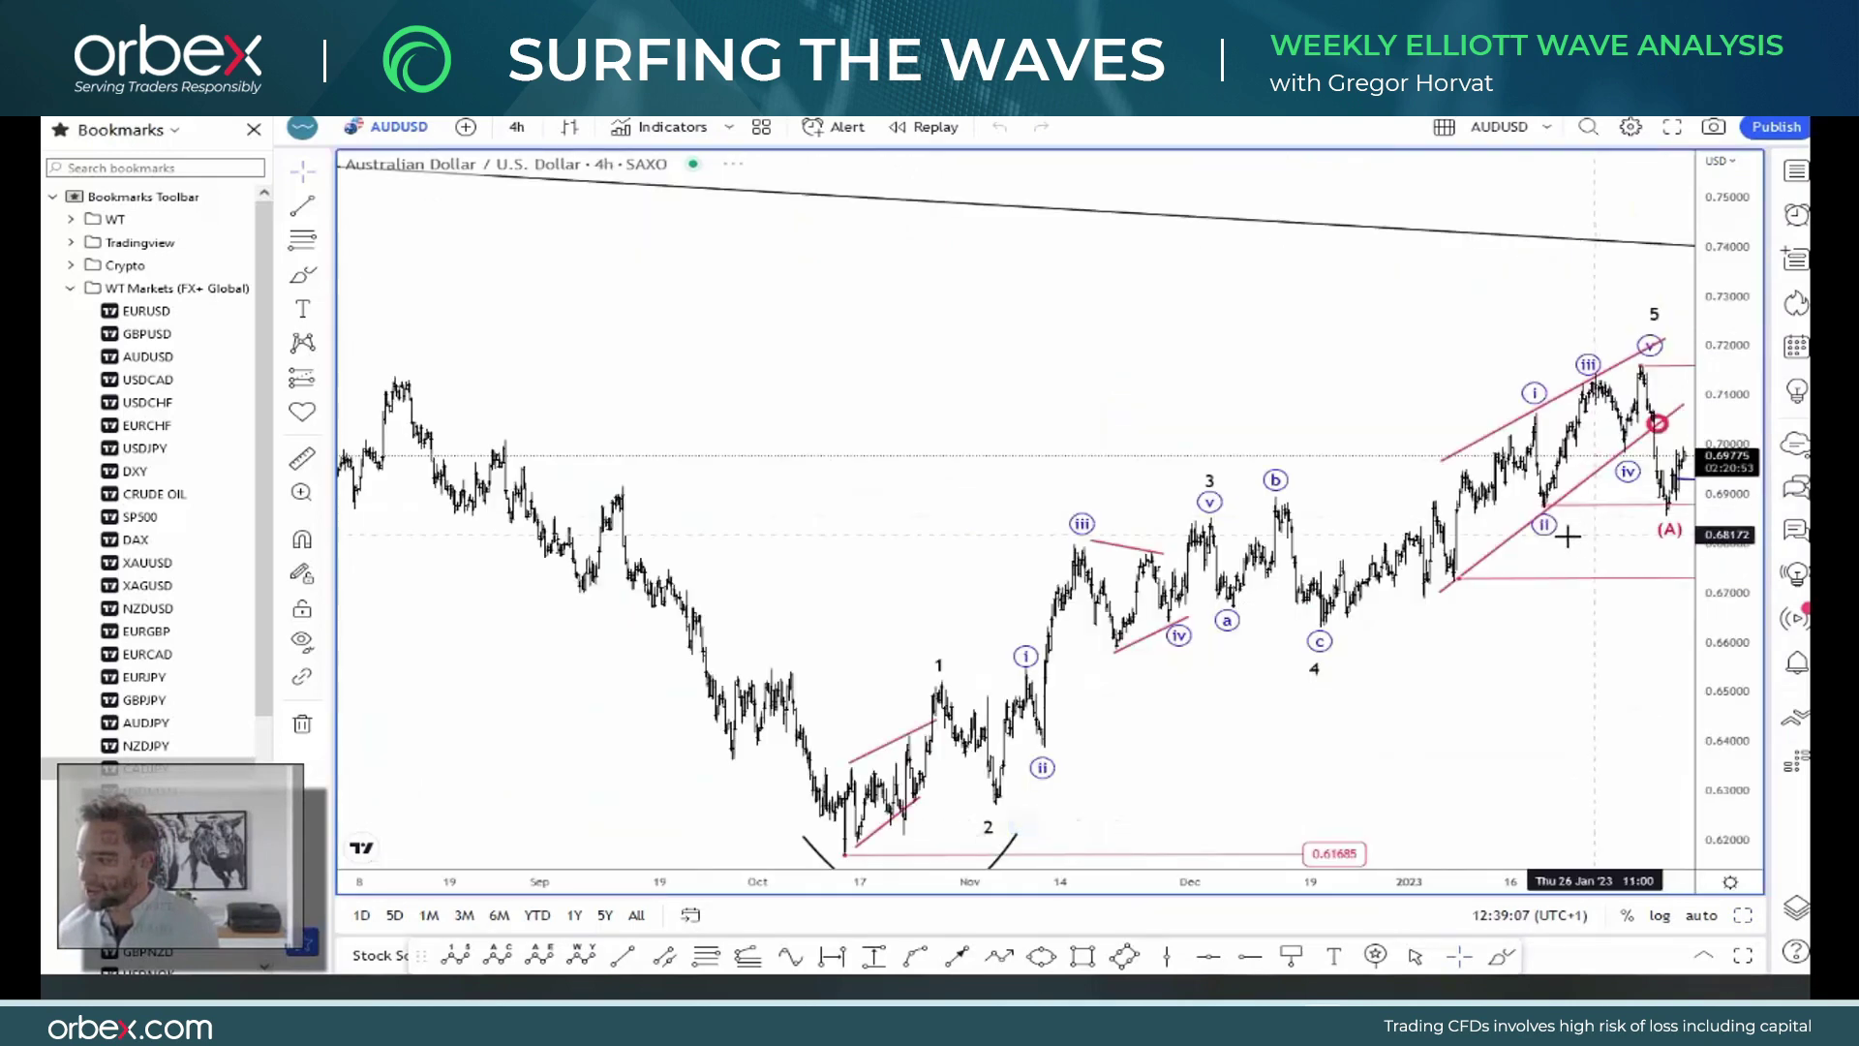
scroll(1244, 303, "up", 5)
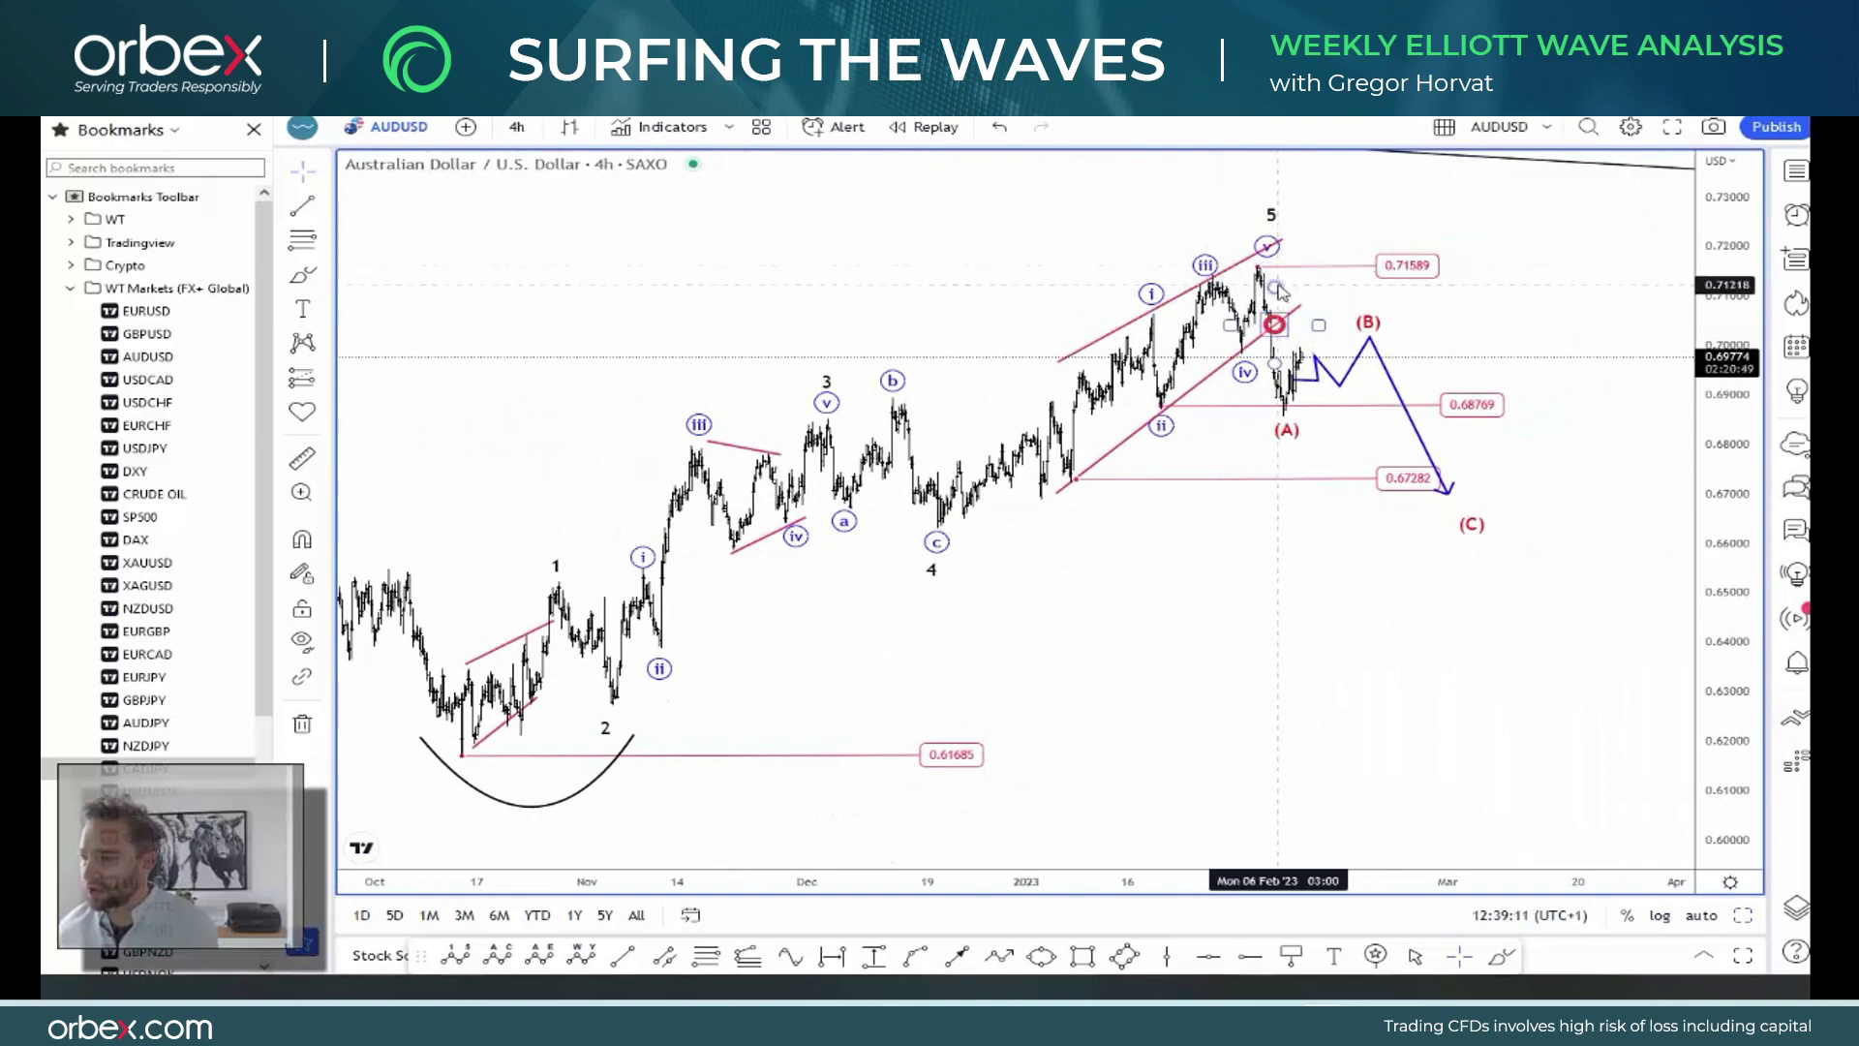
- Reposition the wave (A) label point at the recent AUDUSD low, at about 0.68654
left_click(1283, 429)
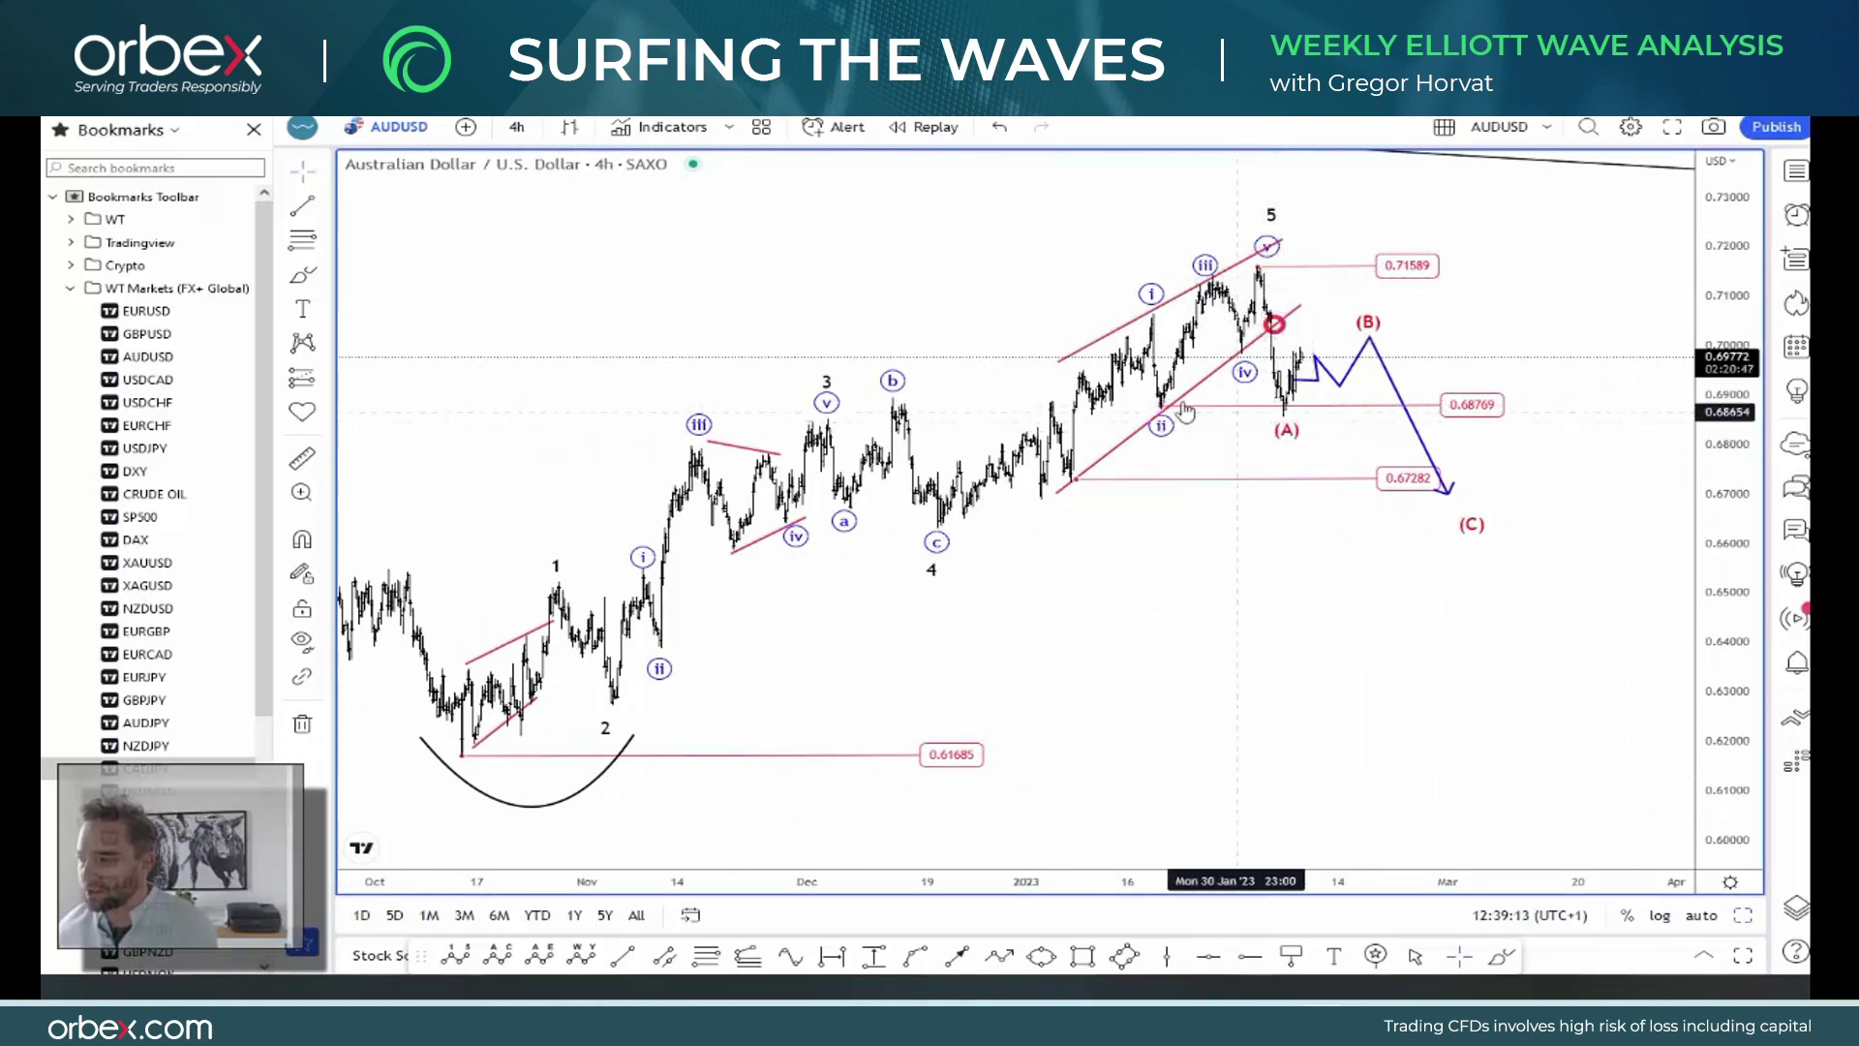
left_click(1283, 424)
left_click_drag(1283, 424, 1289, 418)
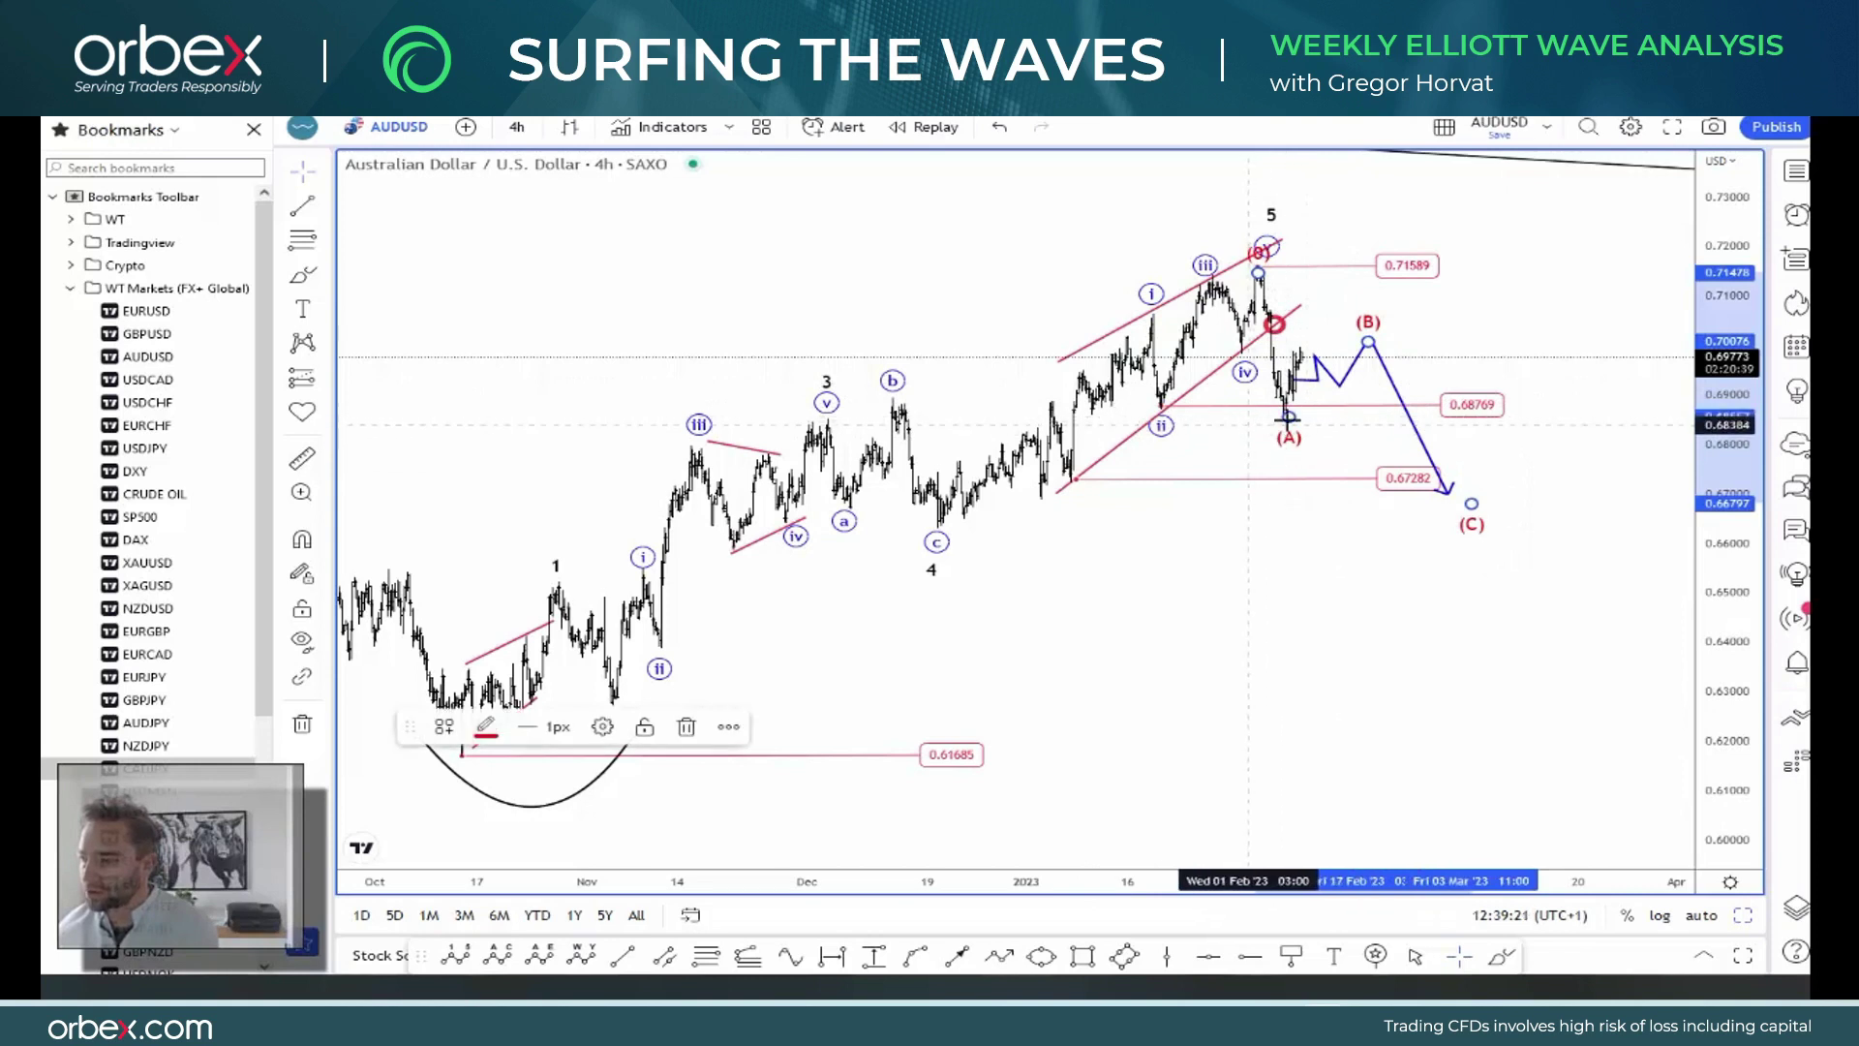
left_click_drag(1289, 417, 1283, 413)
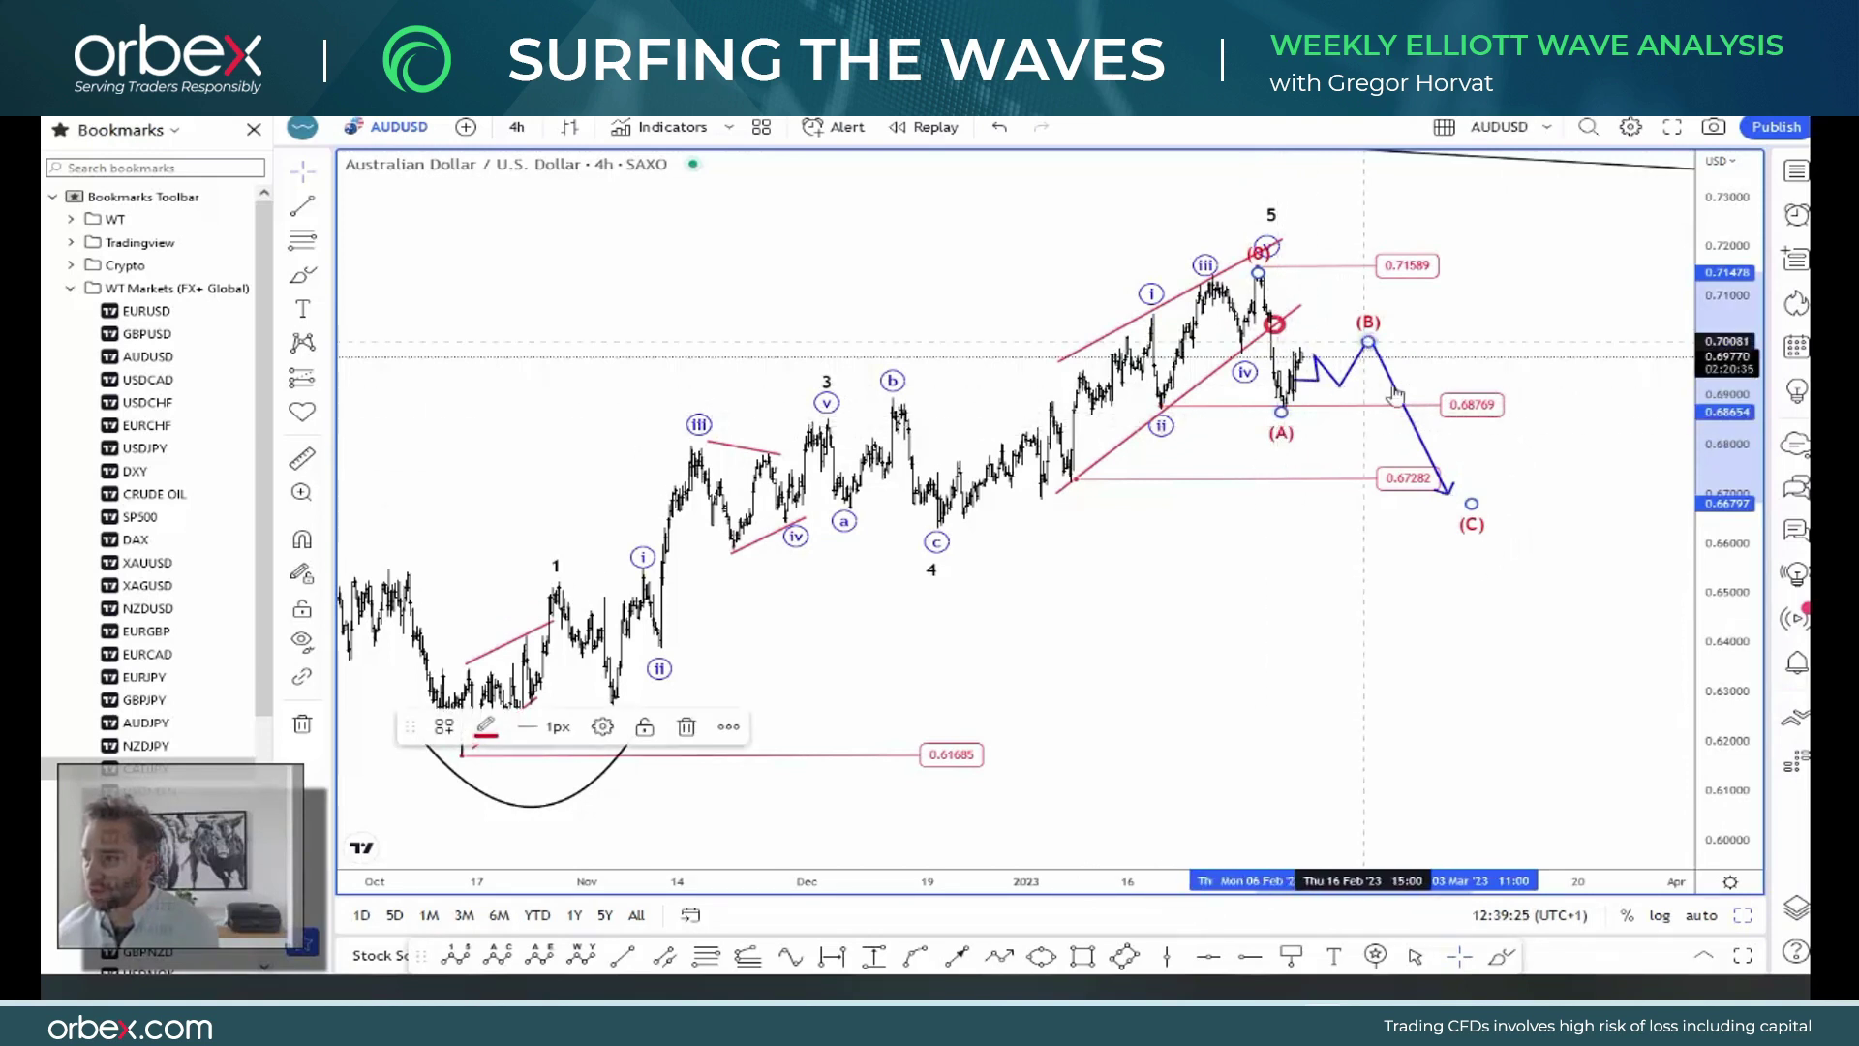
- Adjust the blue AUDUSD projection so its arrow ends at the wave (C) label and its start meets the latest price bars
left_click_drag(1450, 491, 1467, 496)
left_click(1561, 510)
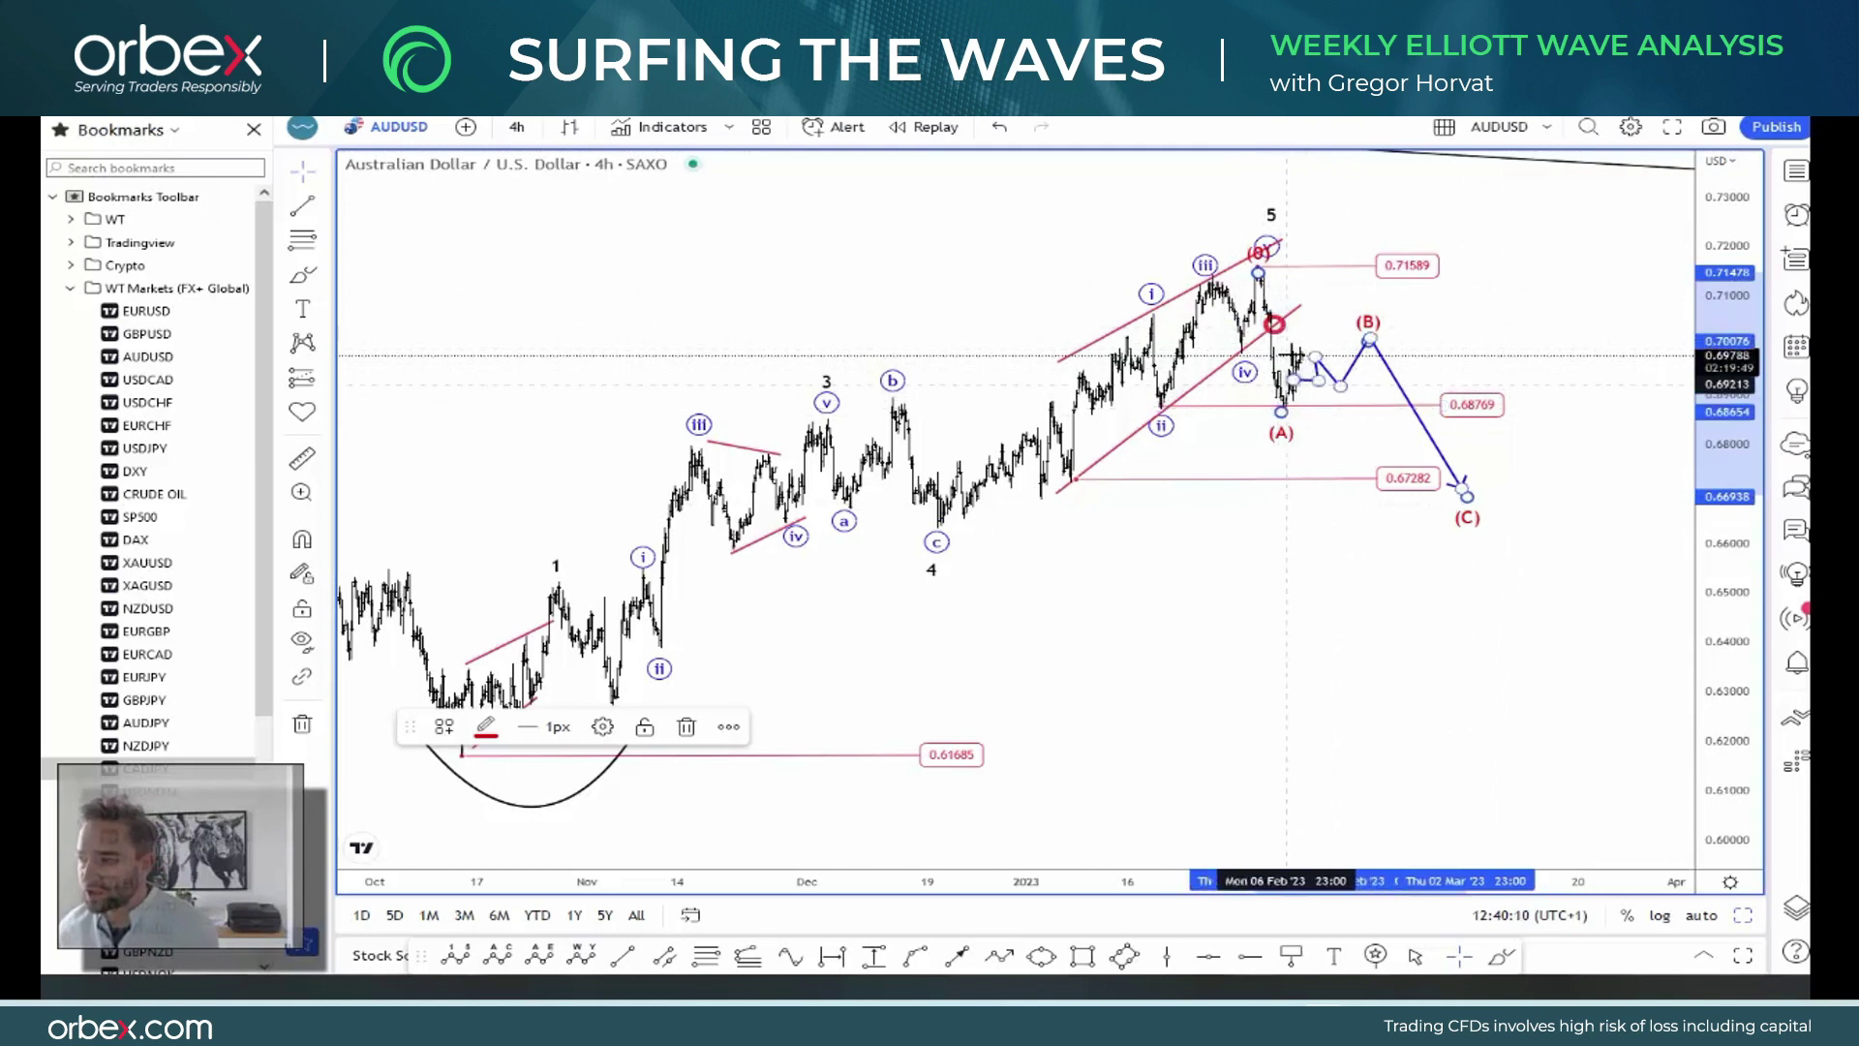
left_click(1306, 381)
left_click(1308, 380)
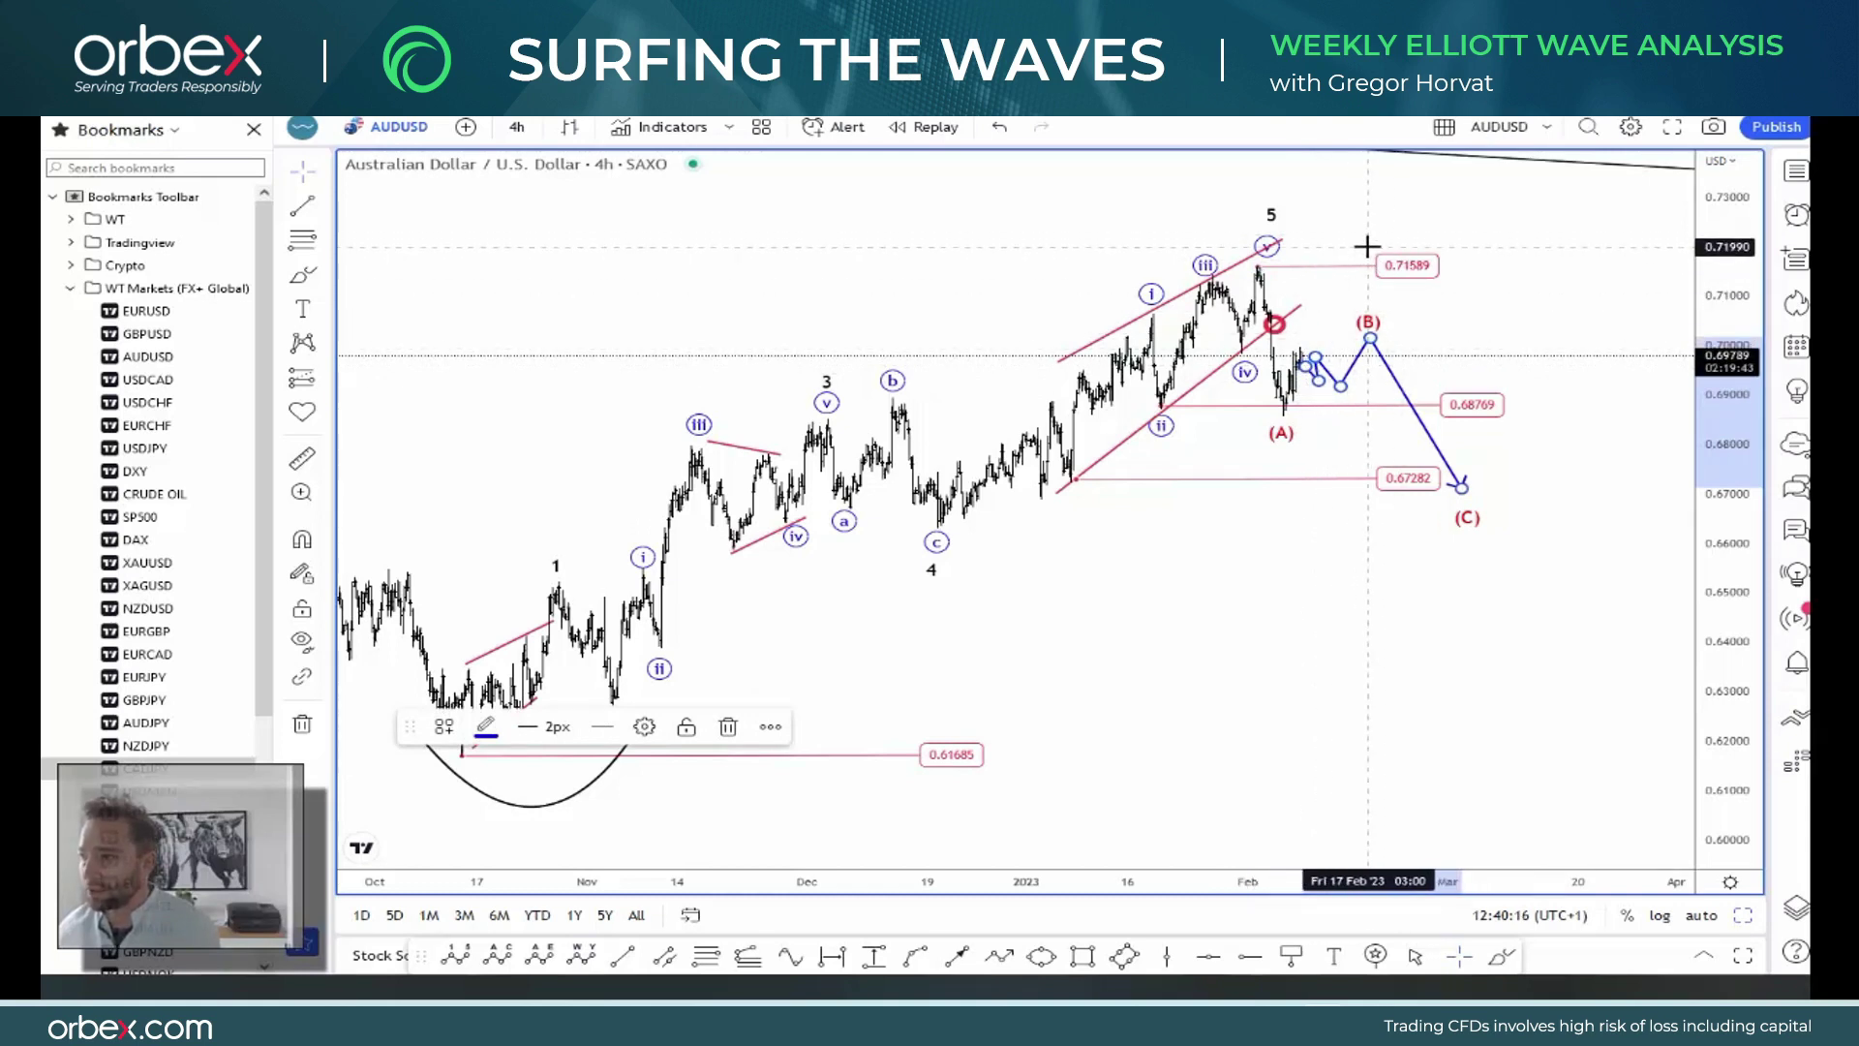
left_click(1398, 319)
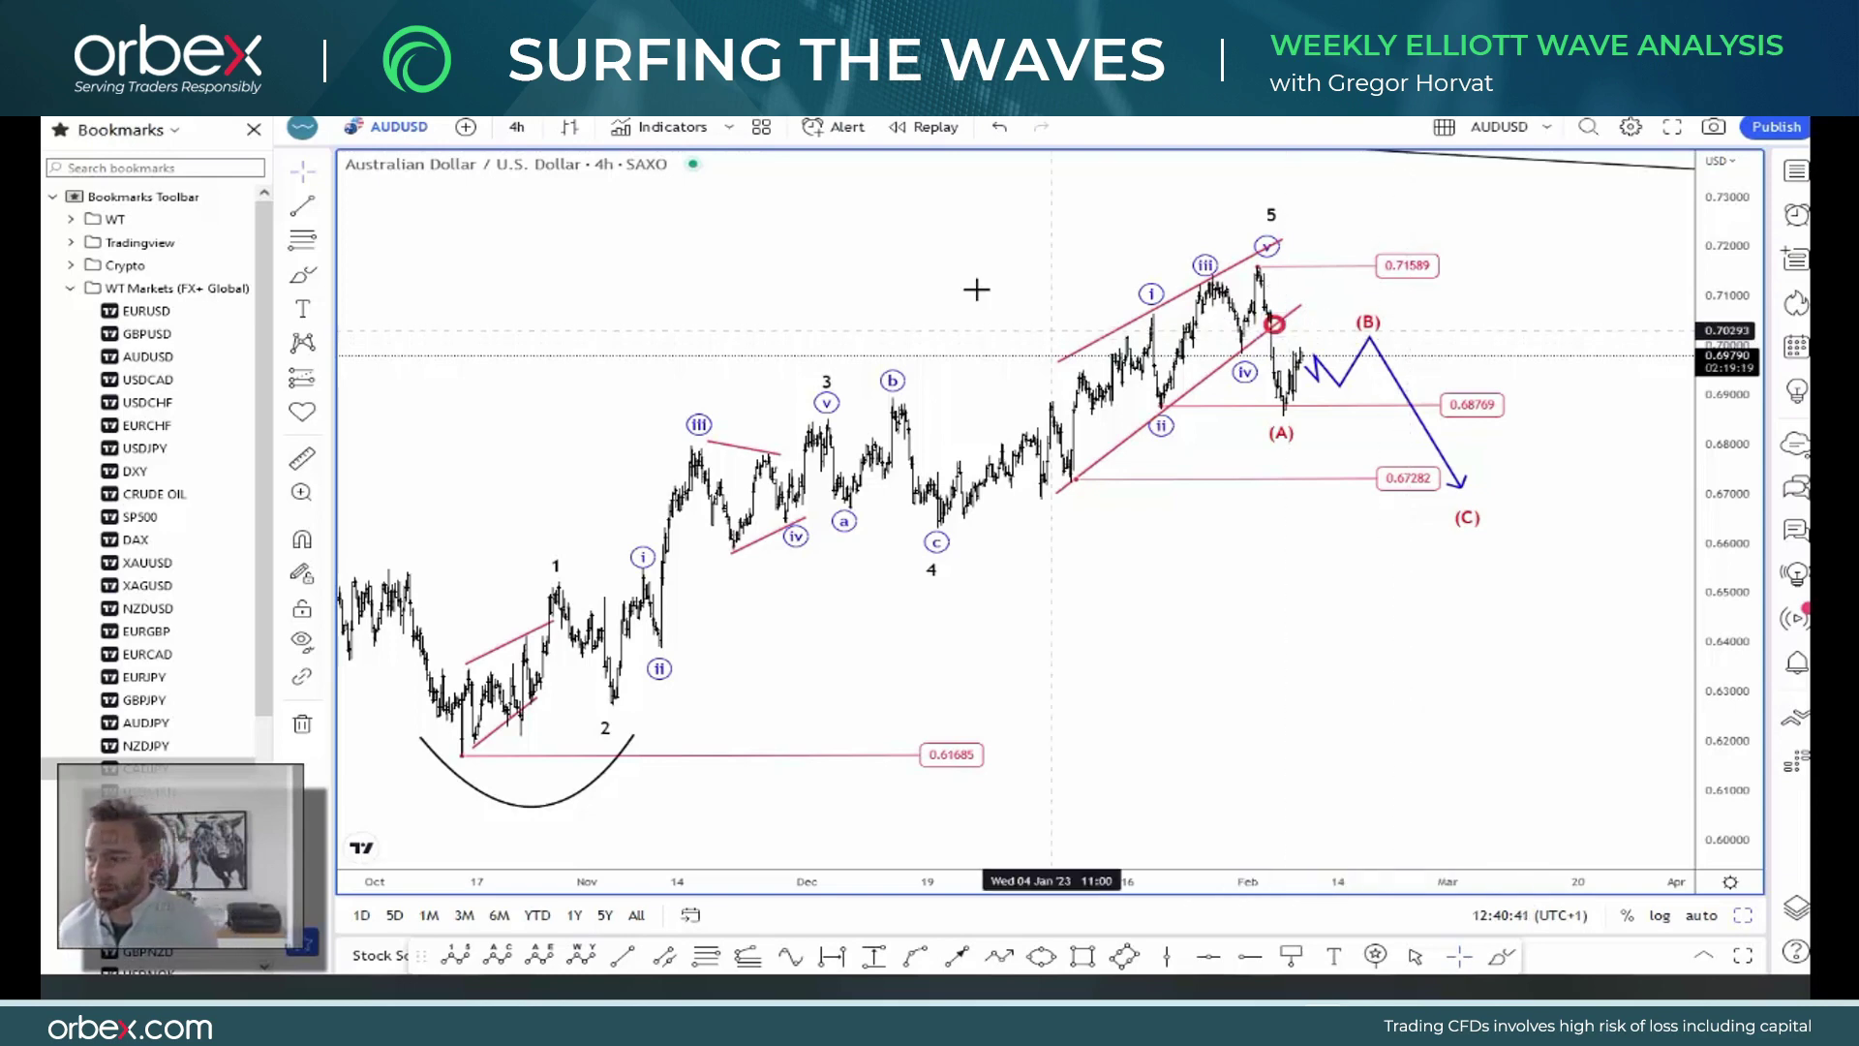
- Switch to the GBPUSD layout and maximize the daily chart to review the wave count from (IV) onward
key("ctrl+Tab")
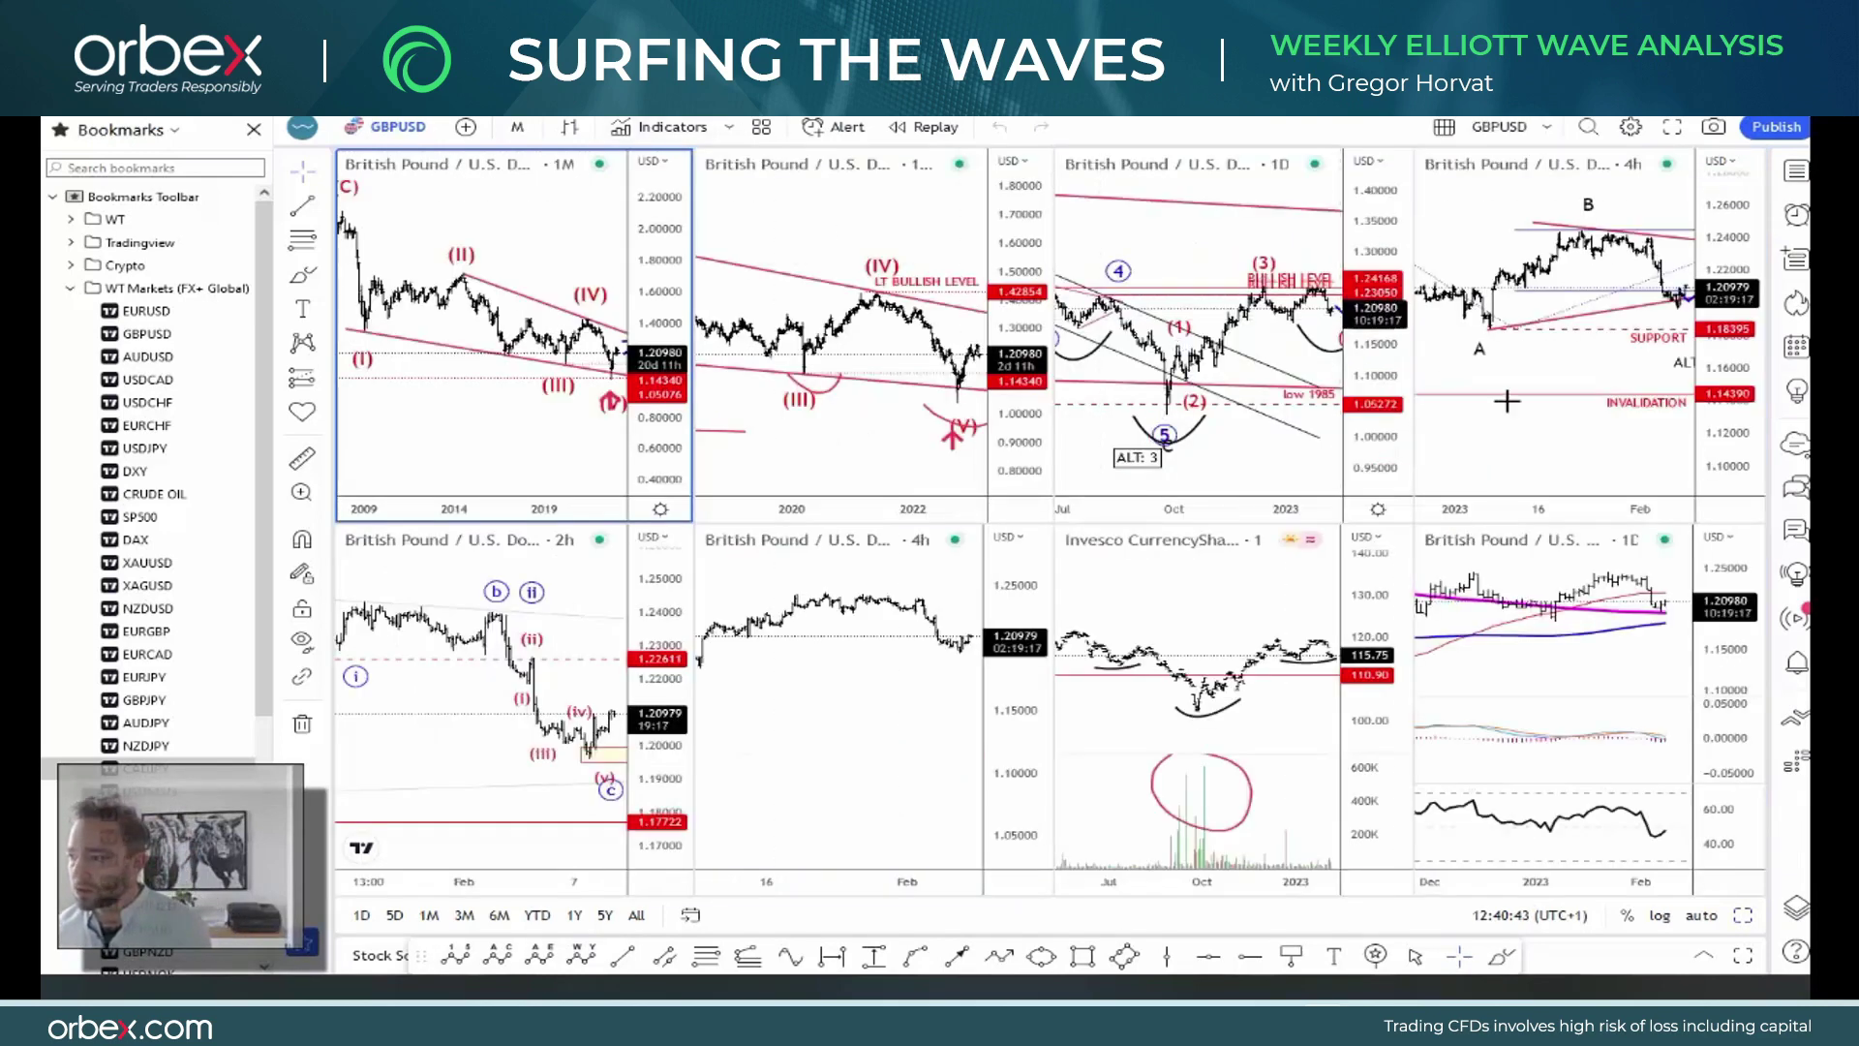
left_click(1236, 453)
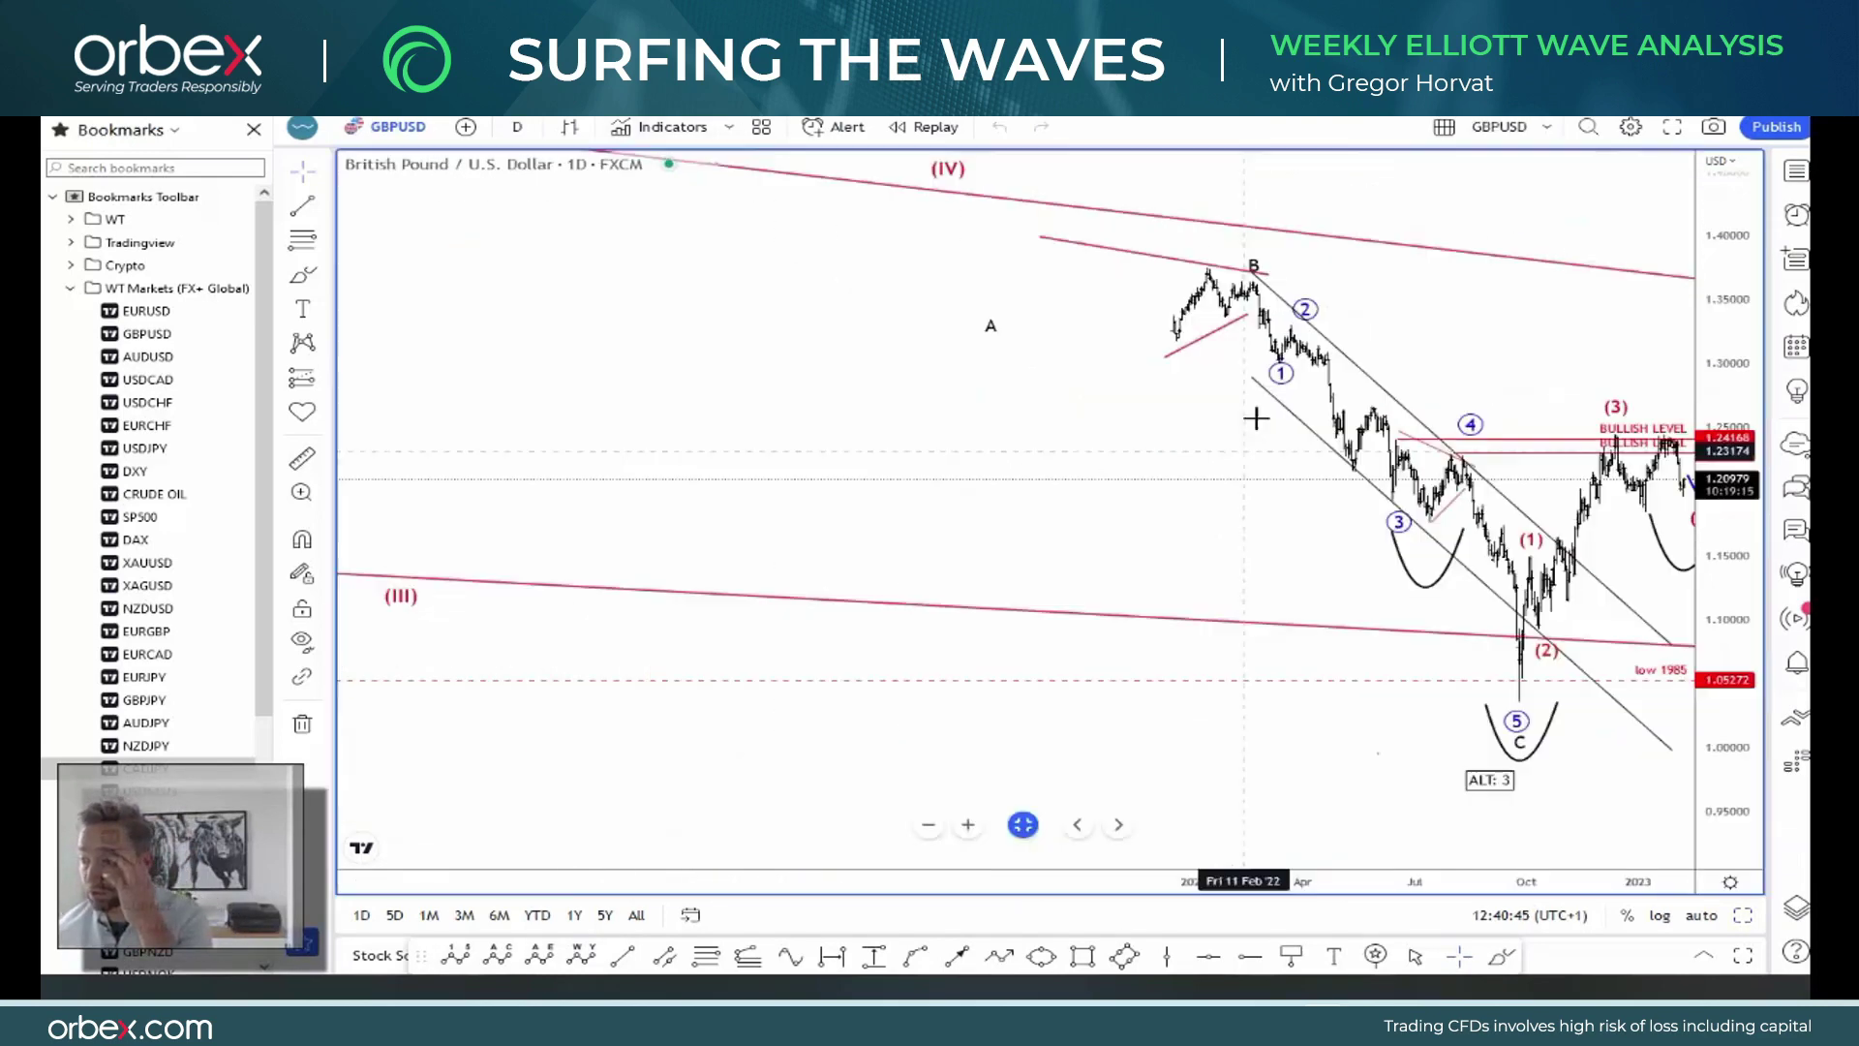
scroll(1085, 489, "down", 5)
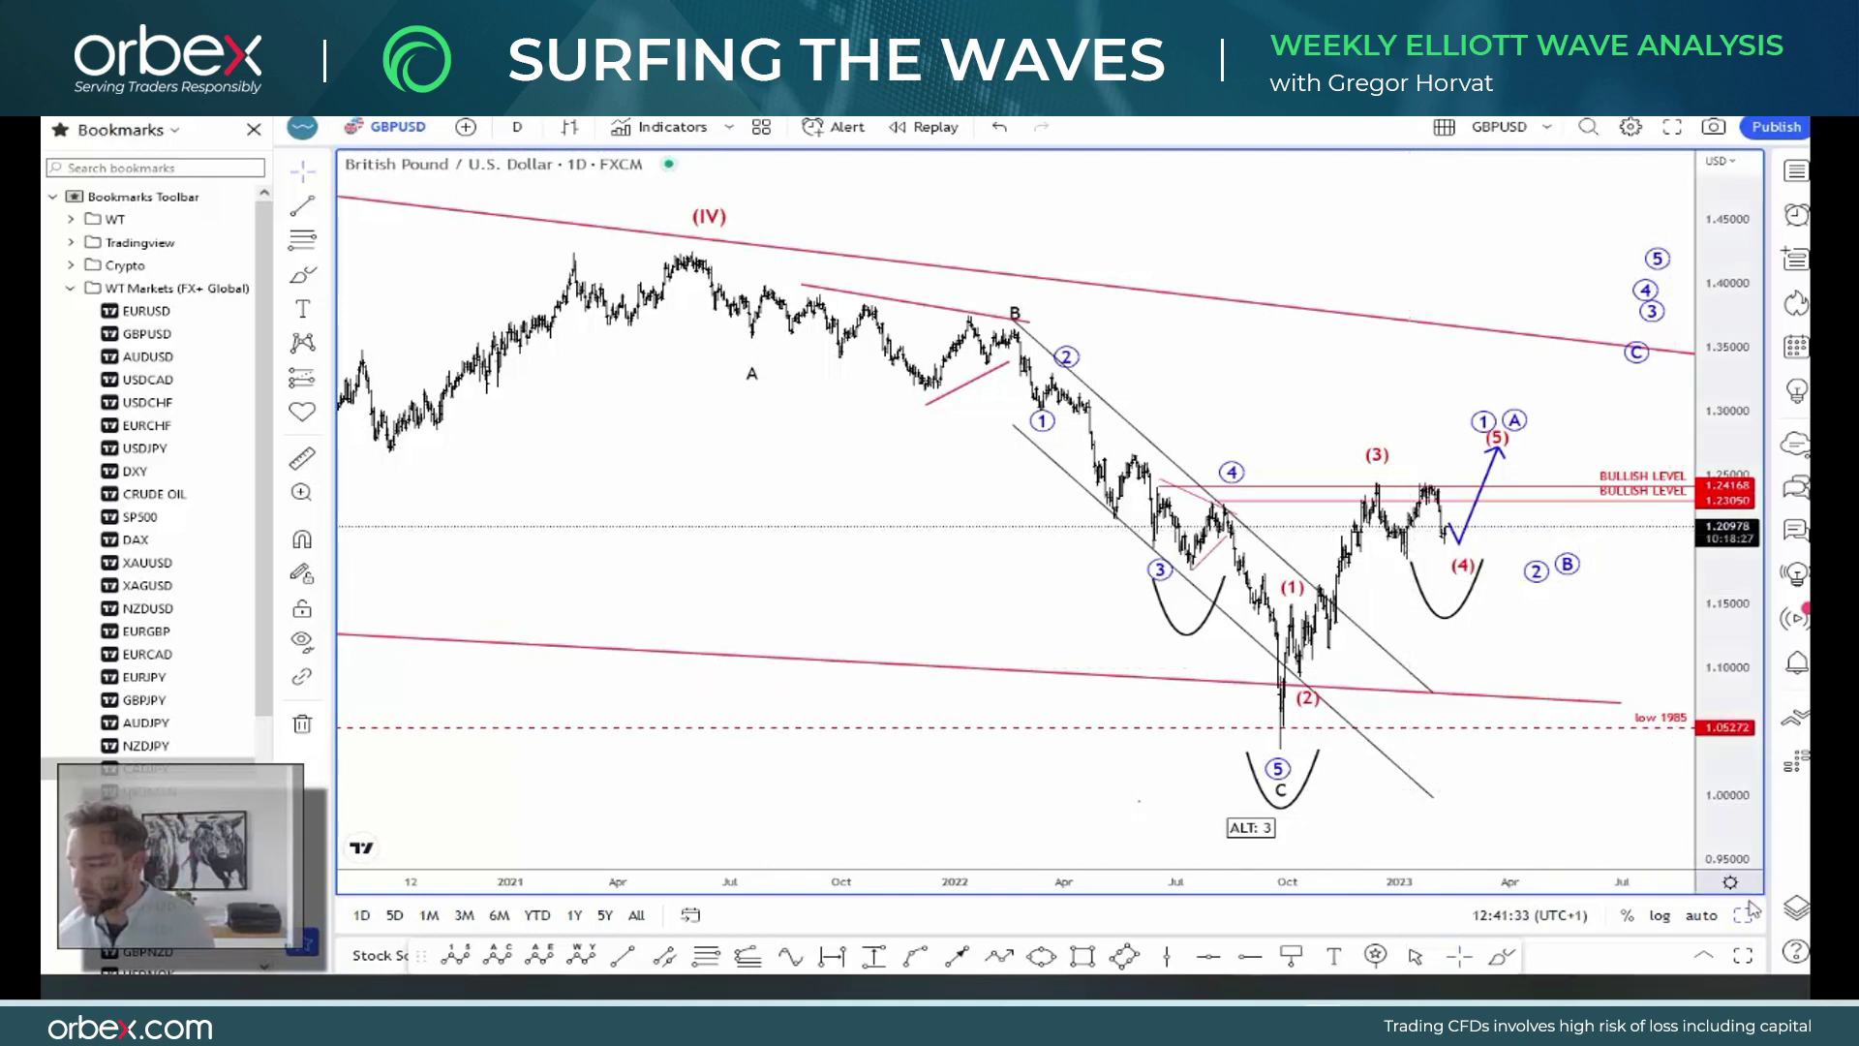
- Return to the GBPUSD grid and maximize the 4-hour chart to review the wave (4) triangle
key("ctrl+Tab")
left_click(1580, 450)
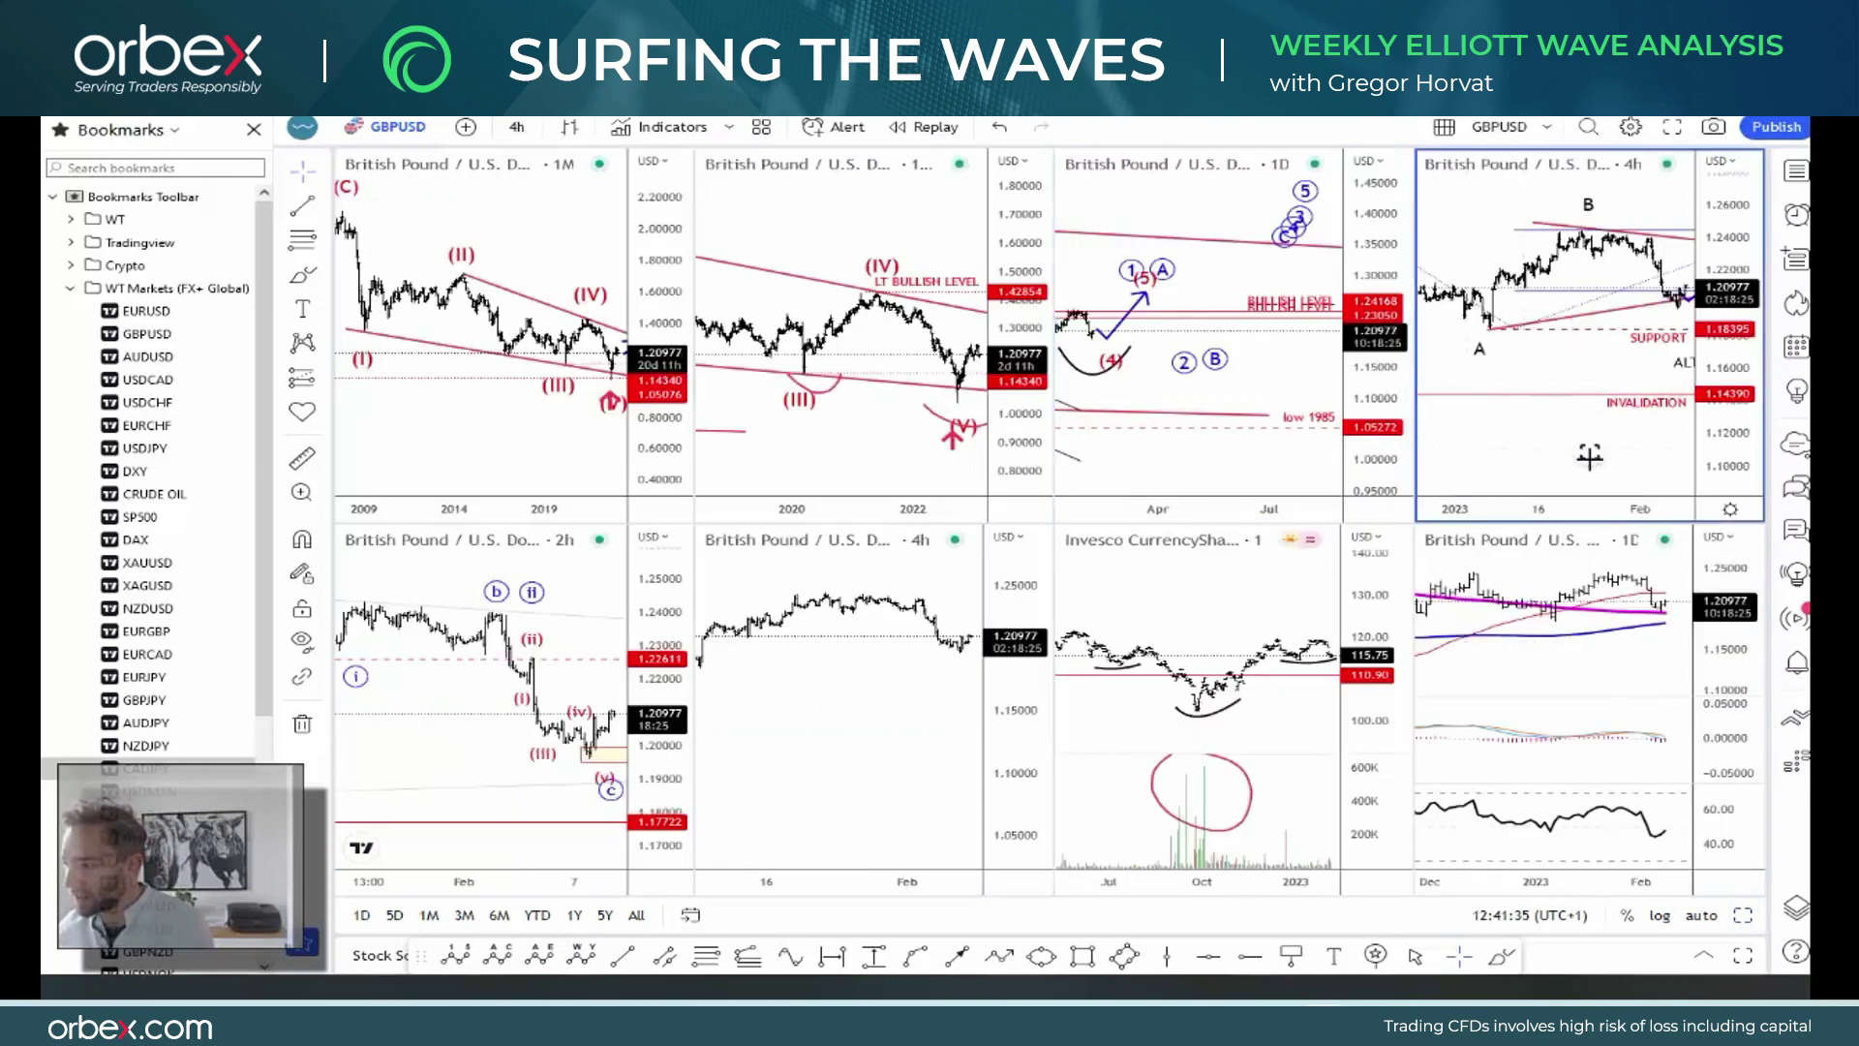
key("alt+Return")
left_click_drag(1114, 594, 1100, 595)
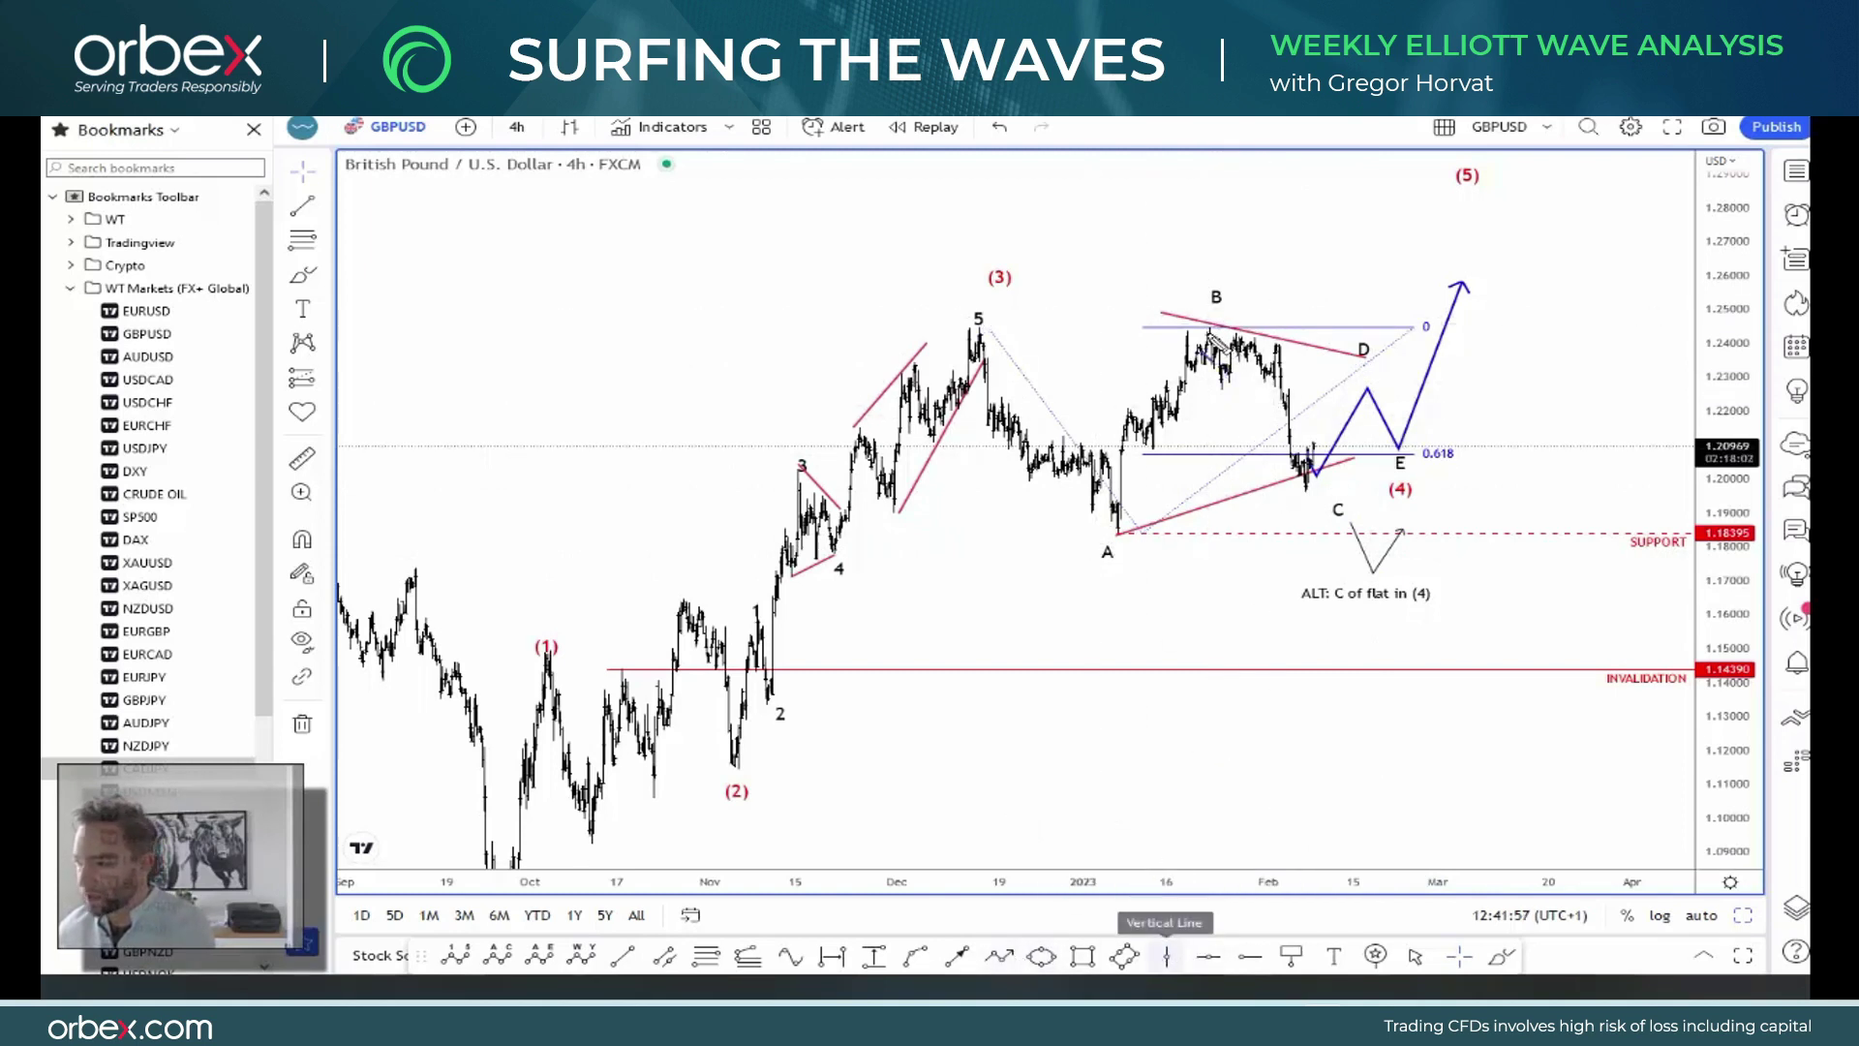
- Sketch the alternate GBPUSD drop from B to the 1.18395 support with a rebound arrow, and clear the temporary markings
left_click_drag(1213, 338, 1309, 497)
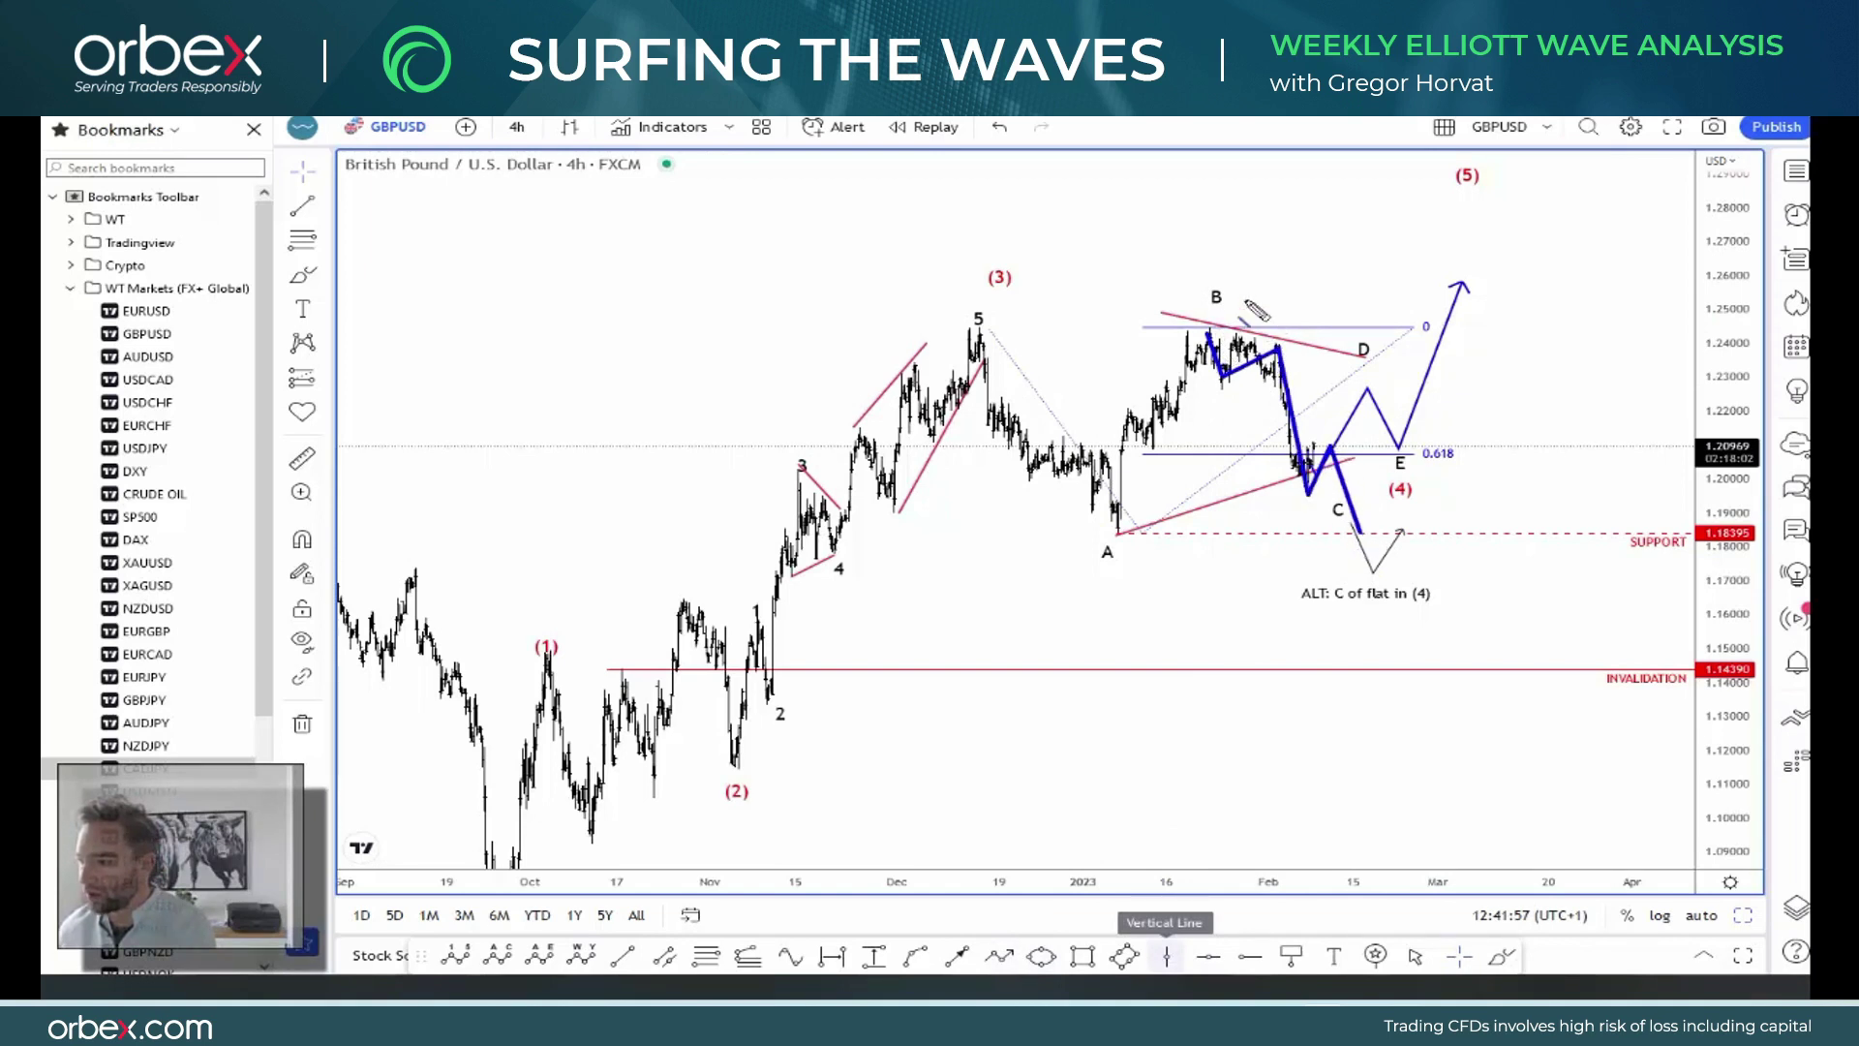
mouse_move(1365, 535)
left_mouse_down()
mouse_move(1445, 539)
mouse_move(1504, 423)
left_mouse_up()
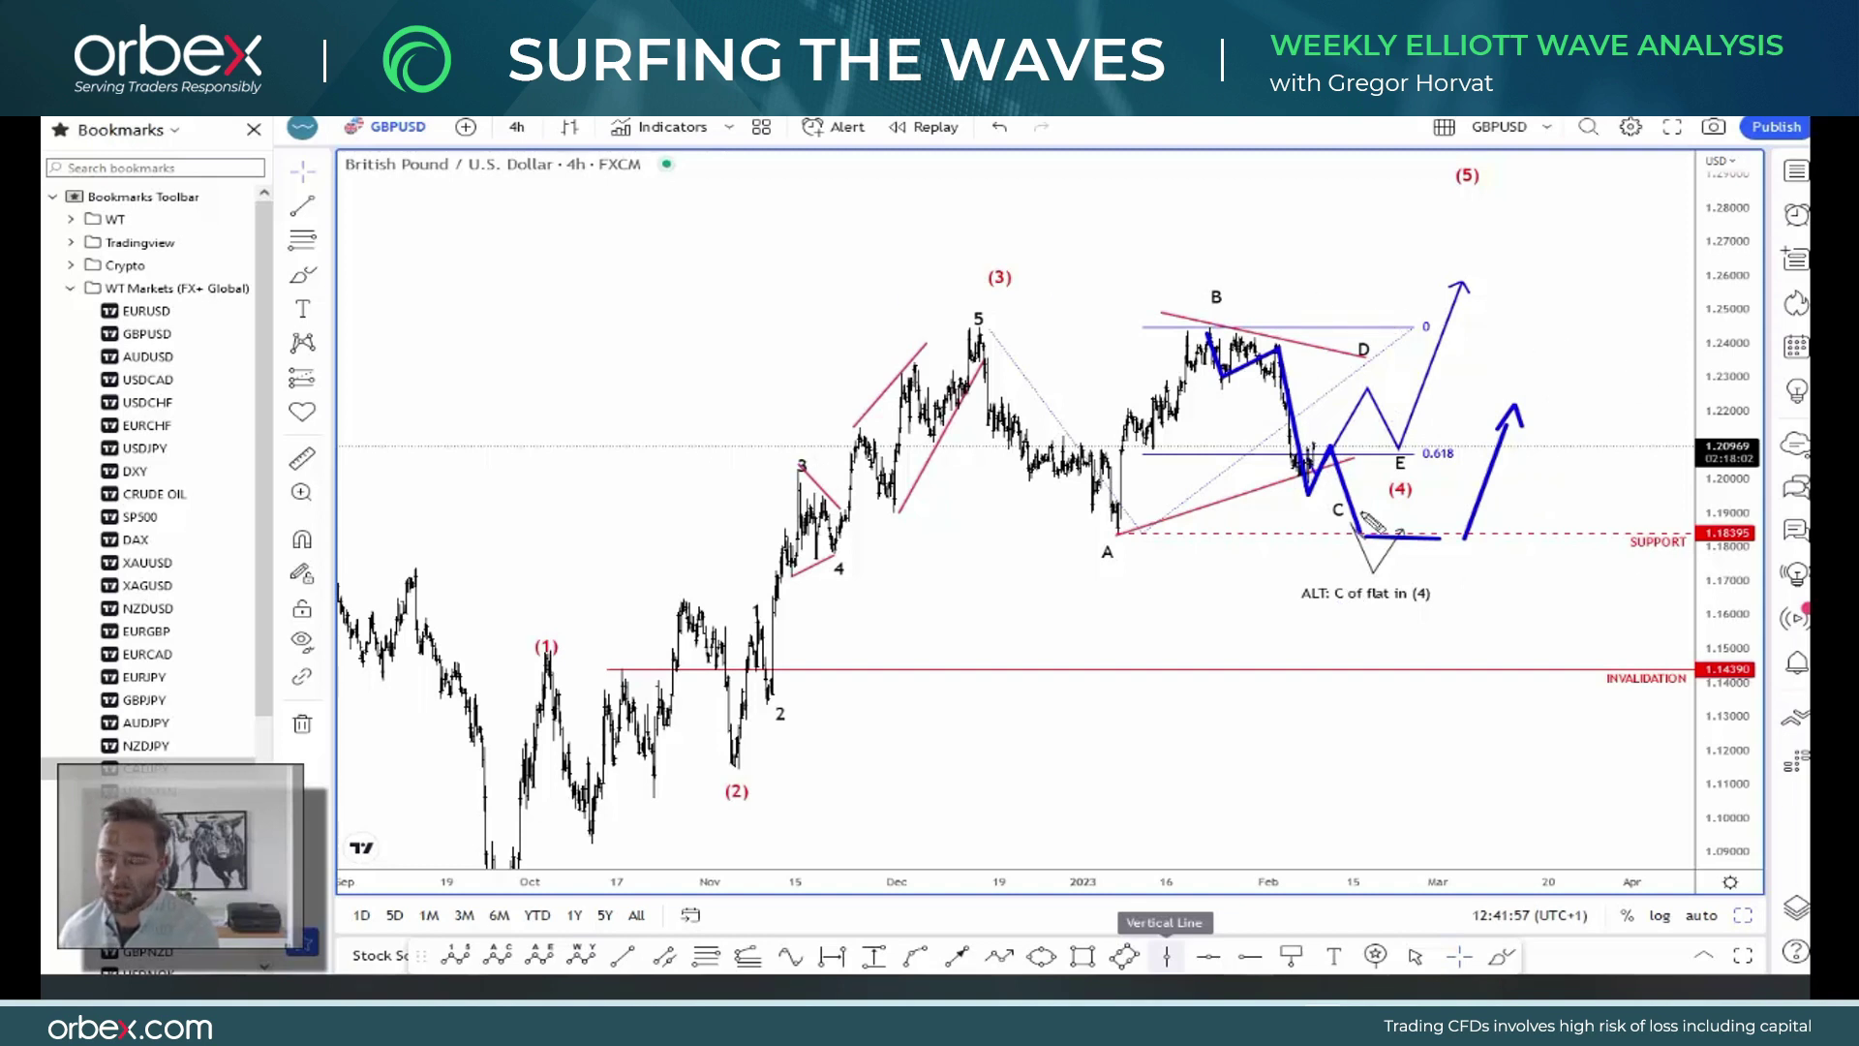
key("Delete")
mouse_move(1521, 469)
left_mouse_down()
mouse_move(1582, 254)
mouse_move(1582, 334)
left_mouse_up()
key("ctrl+z")
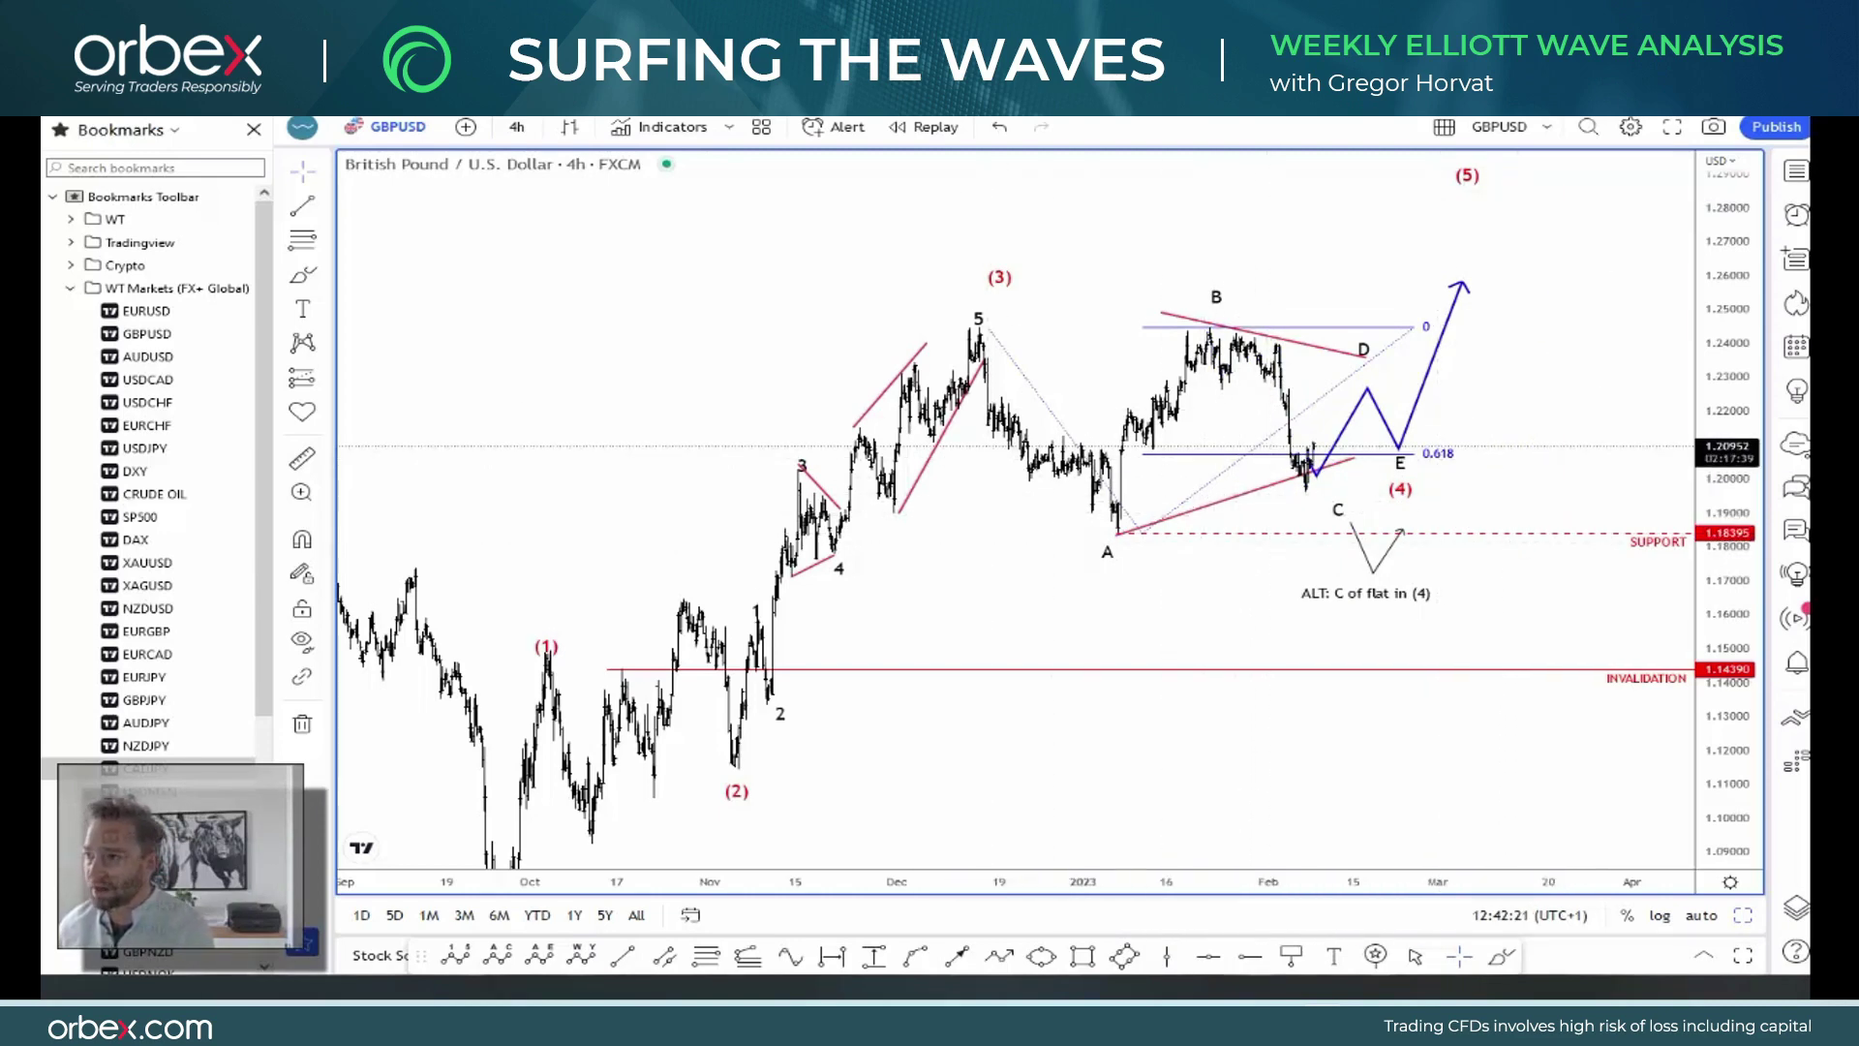
- Switch to the XAUUSD layout, maximize the 4-hour gold chart and compress its price scale to show the full wave count
key("ctrl+Tab")
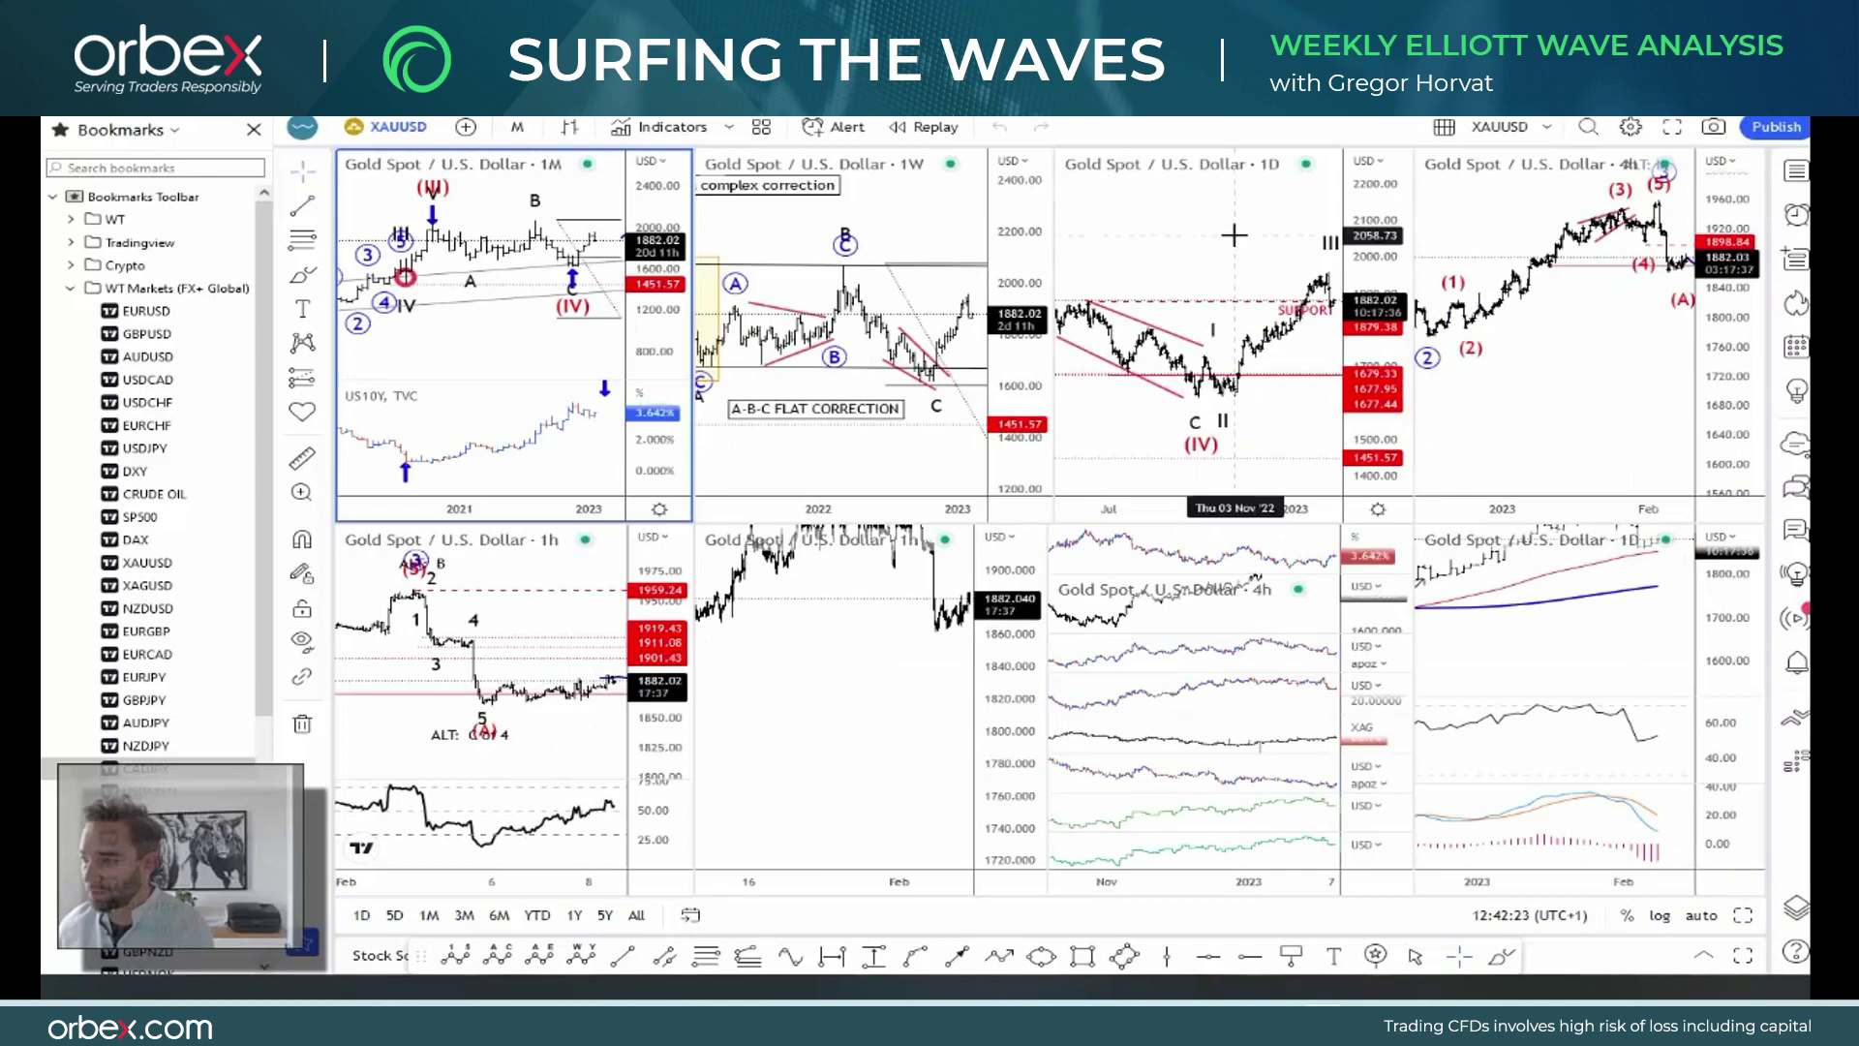
left_click(1591, 455)
scroll(1565, 577, "up", 5)
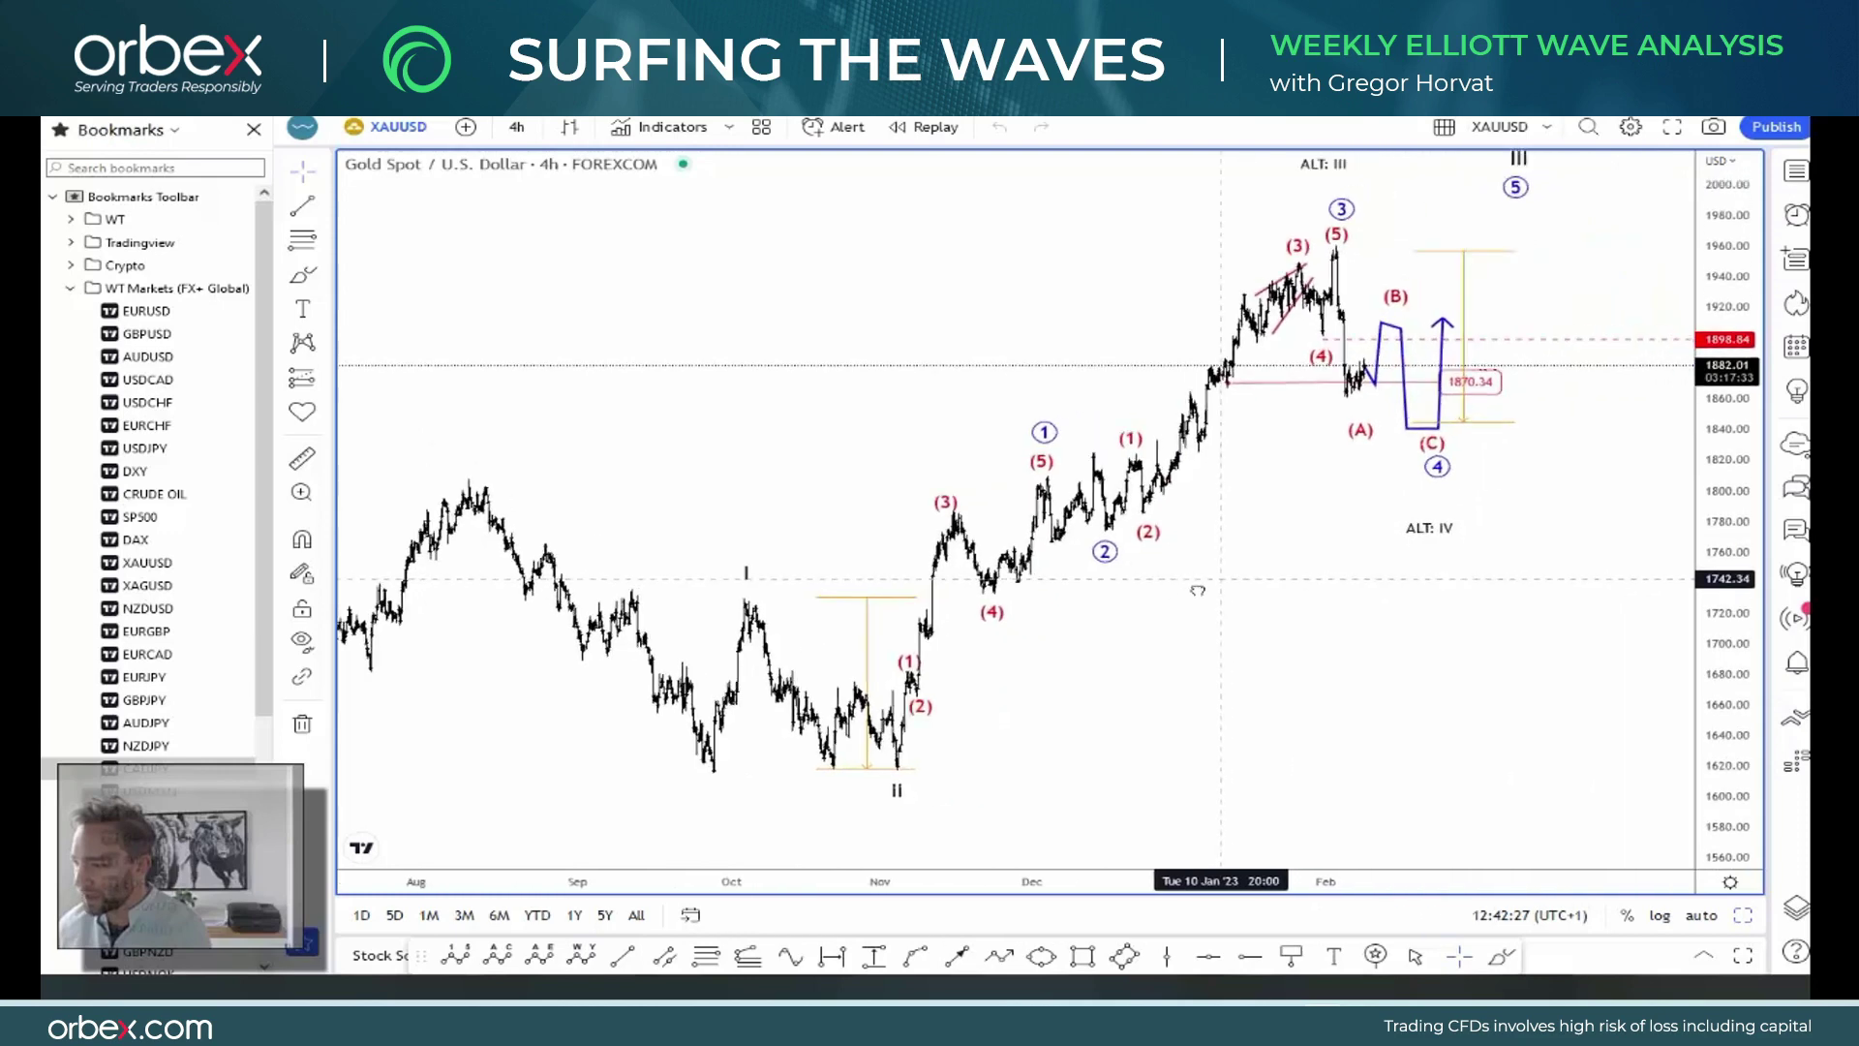
left_click_drag(1707, 494, 1709, 562)
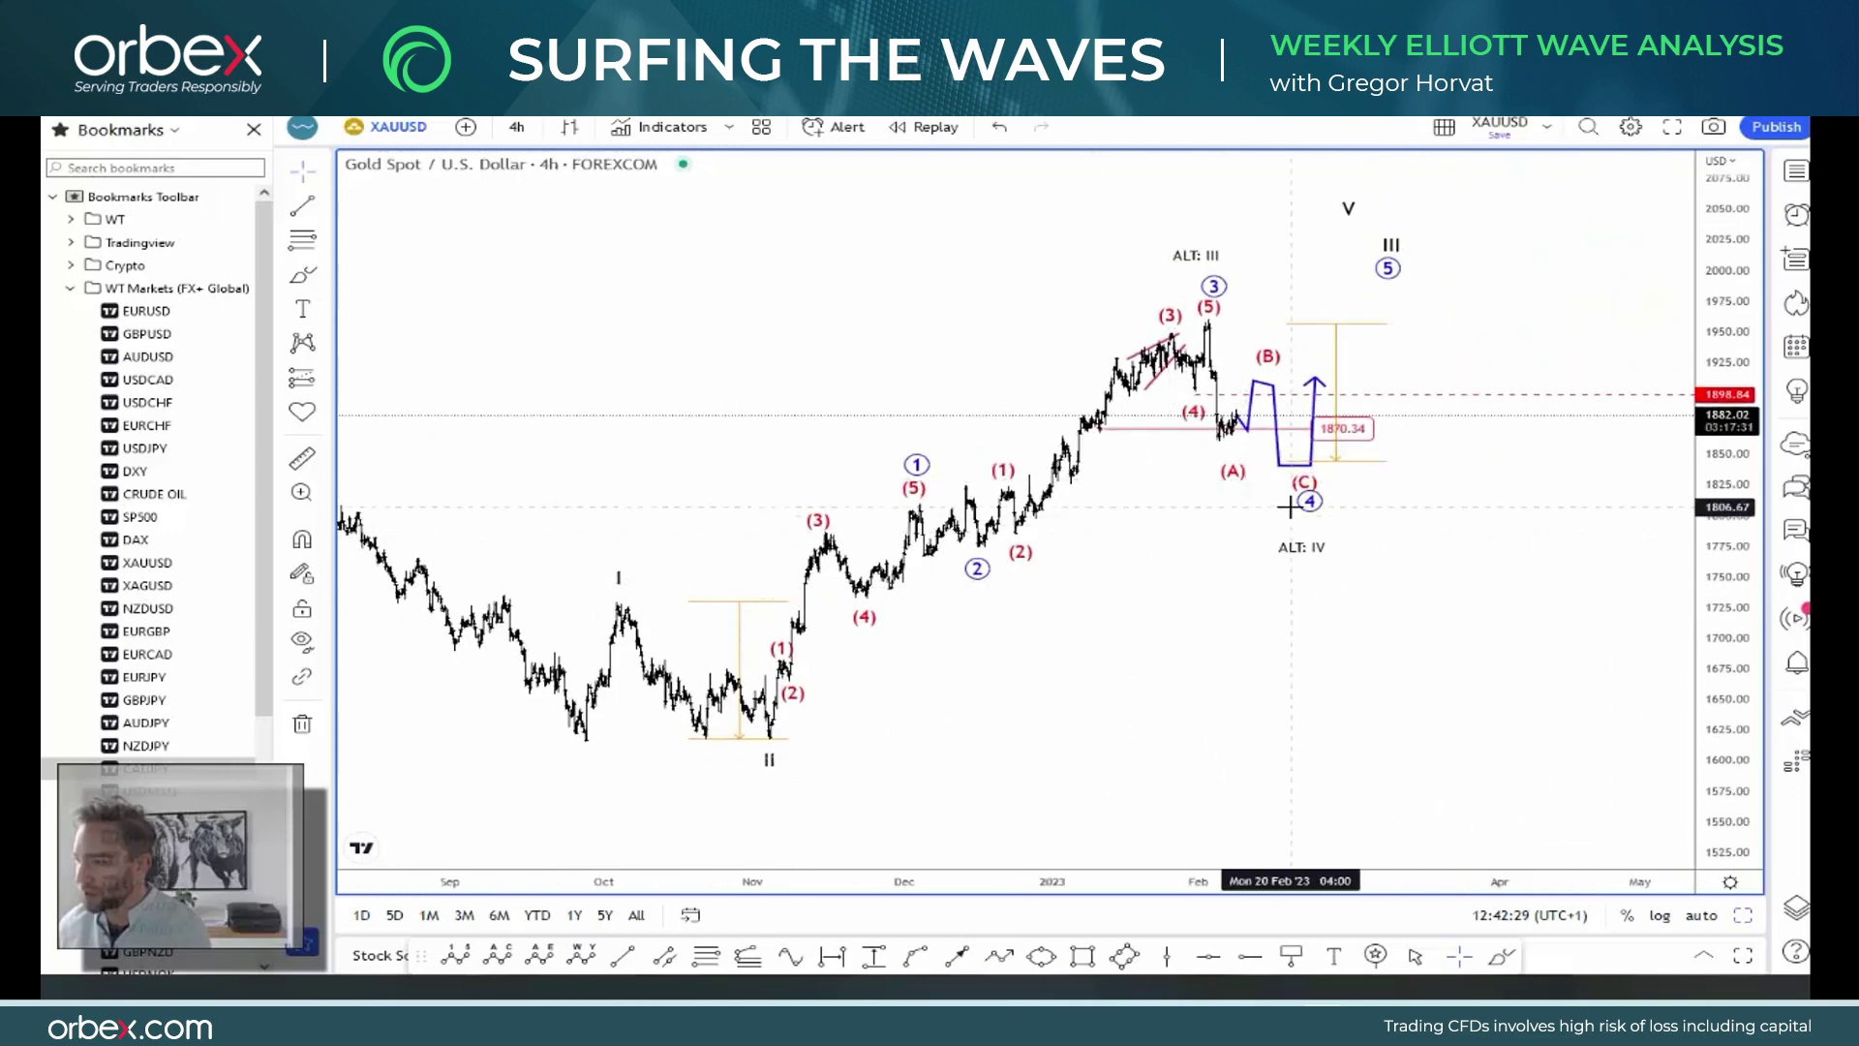
- Align the circled 4 and ALT: IV labels beneath wave (C), temporarily marking the 1898.84 level with a horizontal stroke
left_click(1243, 475)
mouse_move(1243, 475)
left_mouse_down()
mouse_move(1230, 332)
mouse_move(1234, 406)
mouse_move(1302, 468)
left_mouse_up()
left_click_drag(1197, 394, 1407, 397)
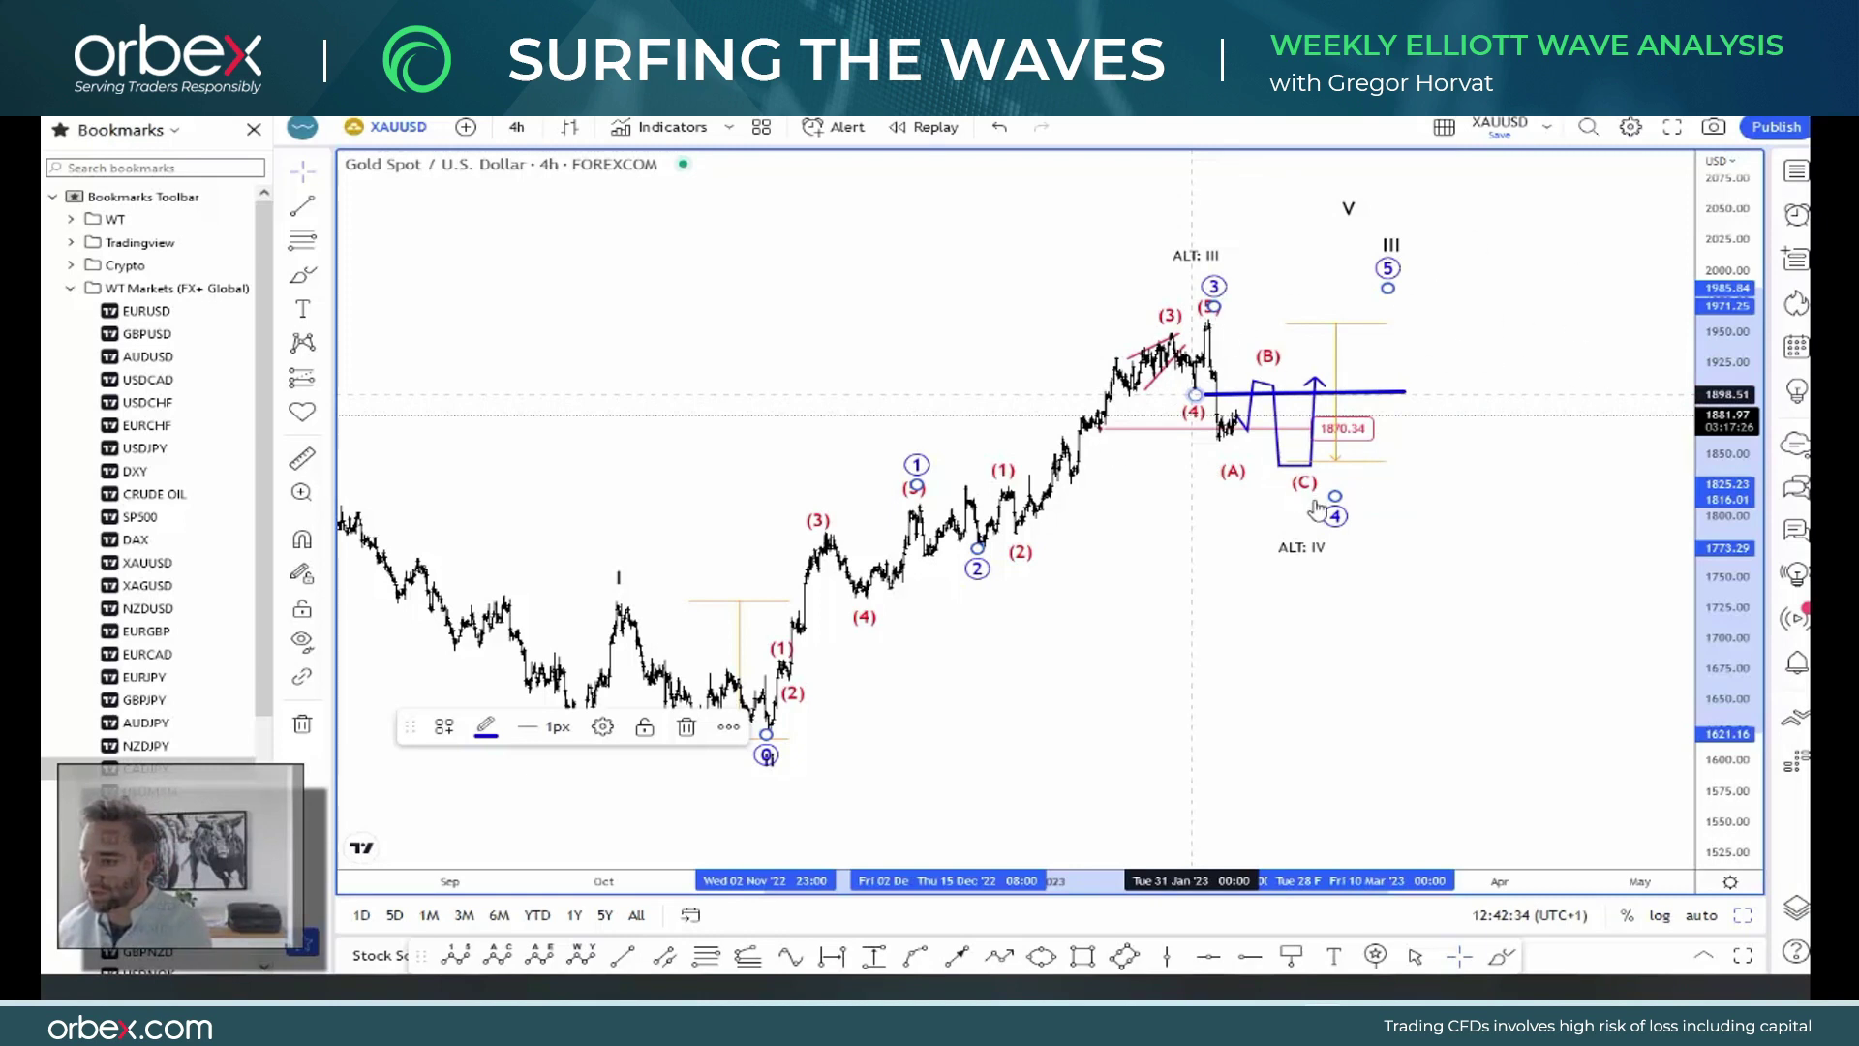
left_click_drag(1319, 508, 1348, 504)
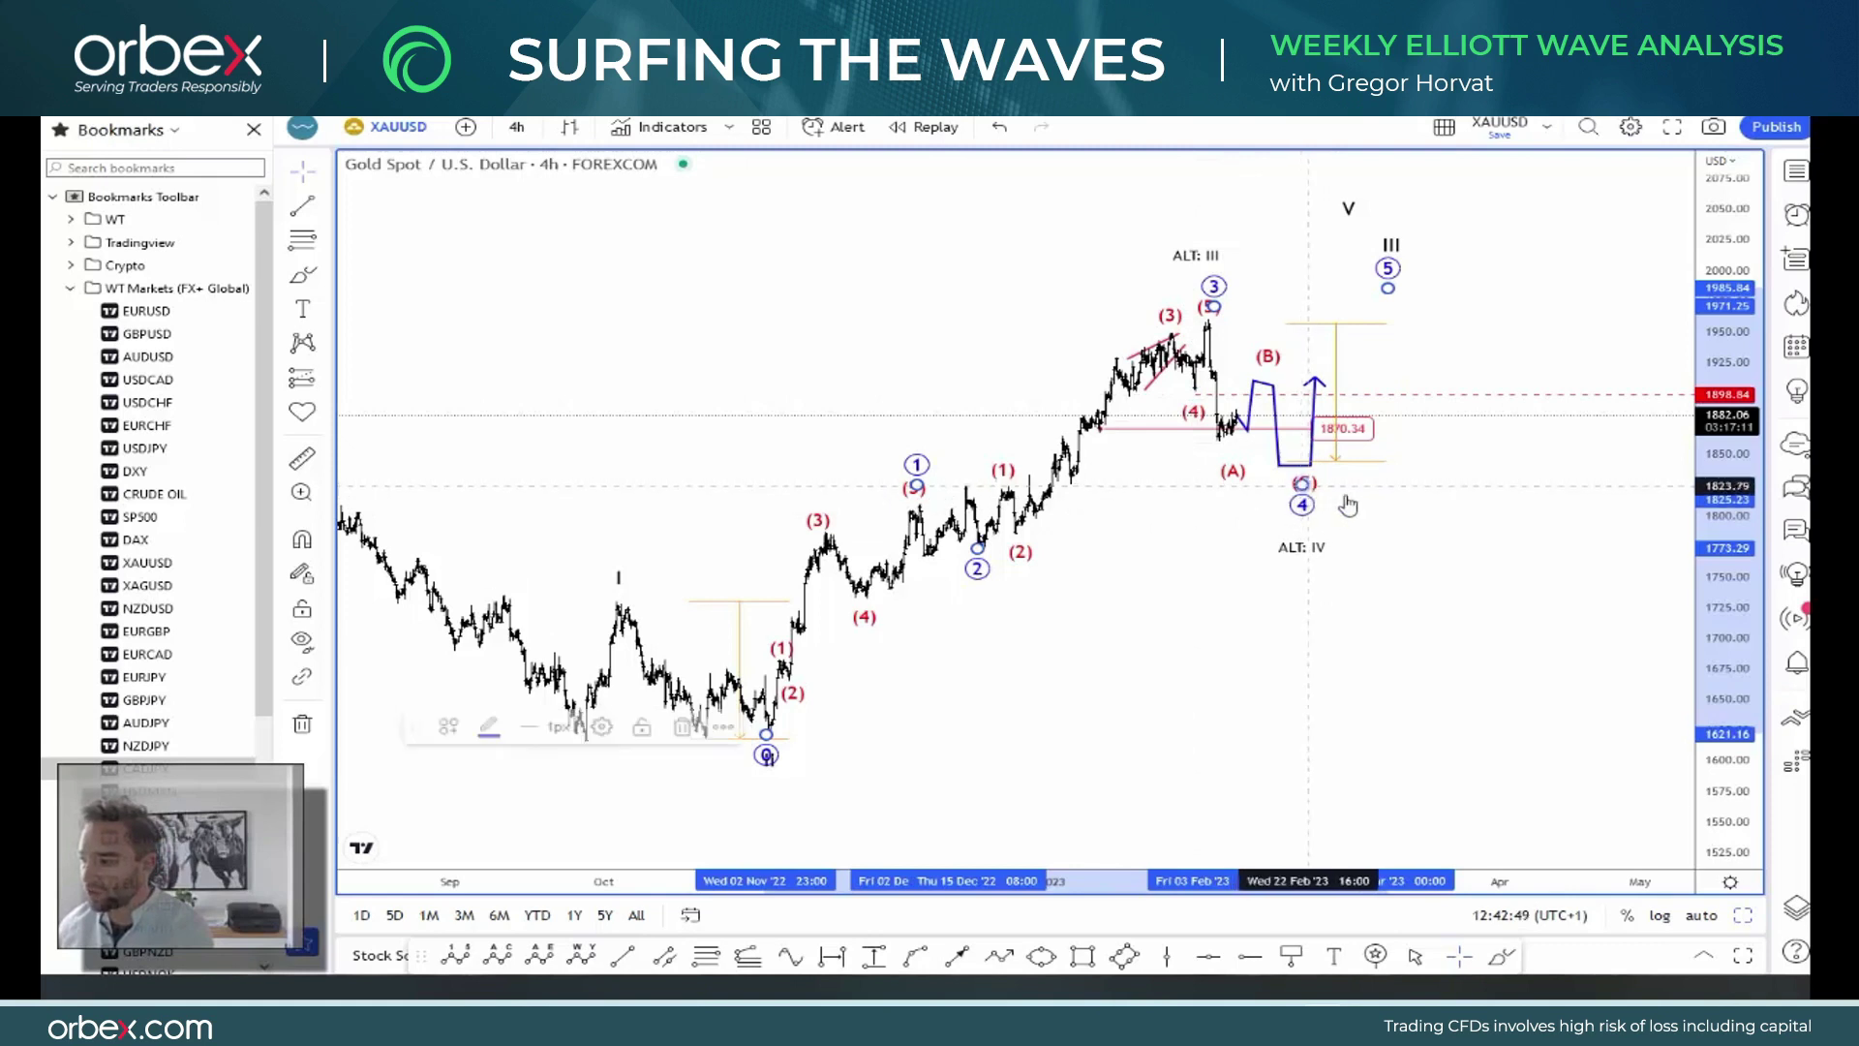
left_click(1348, 503)
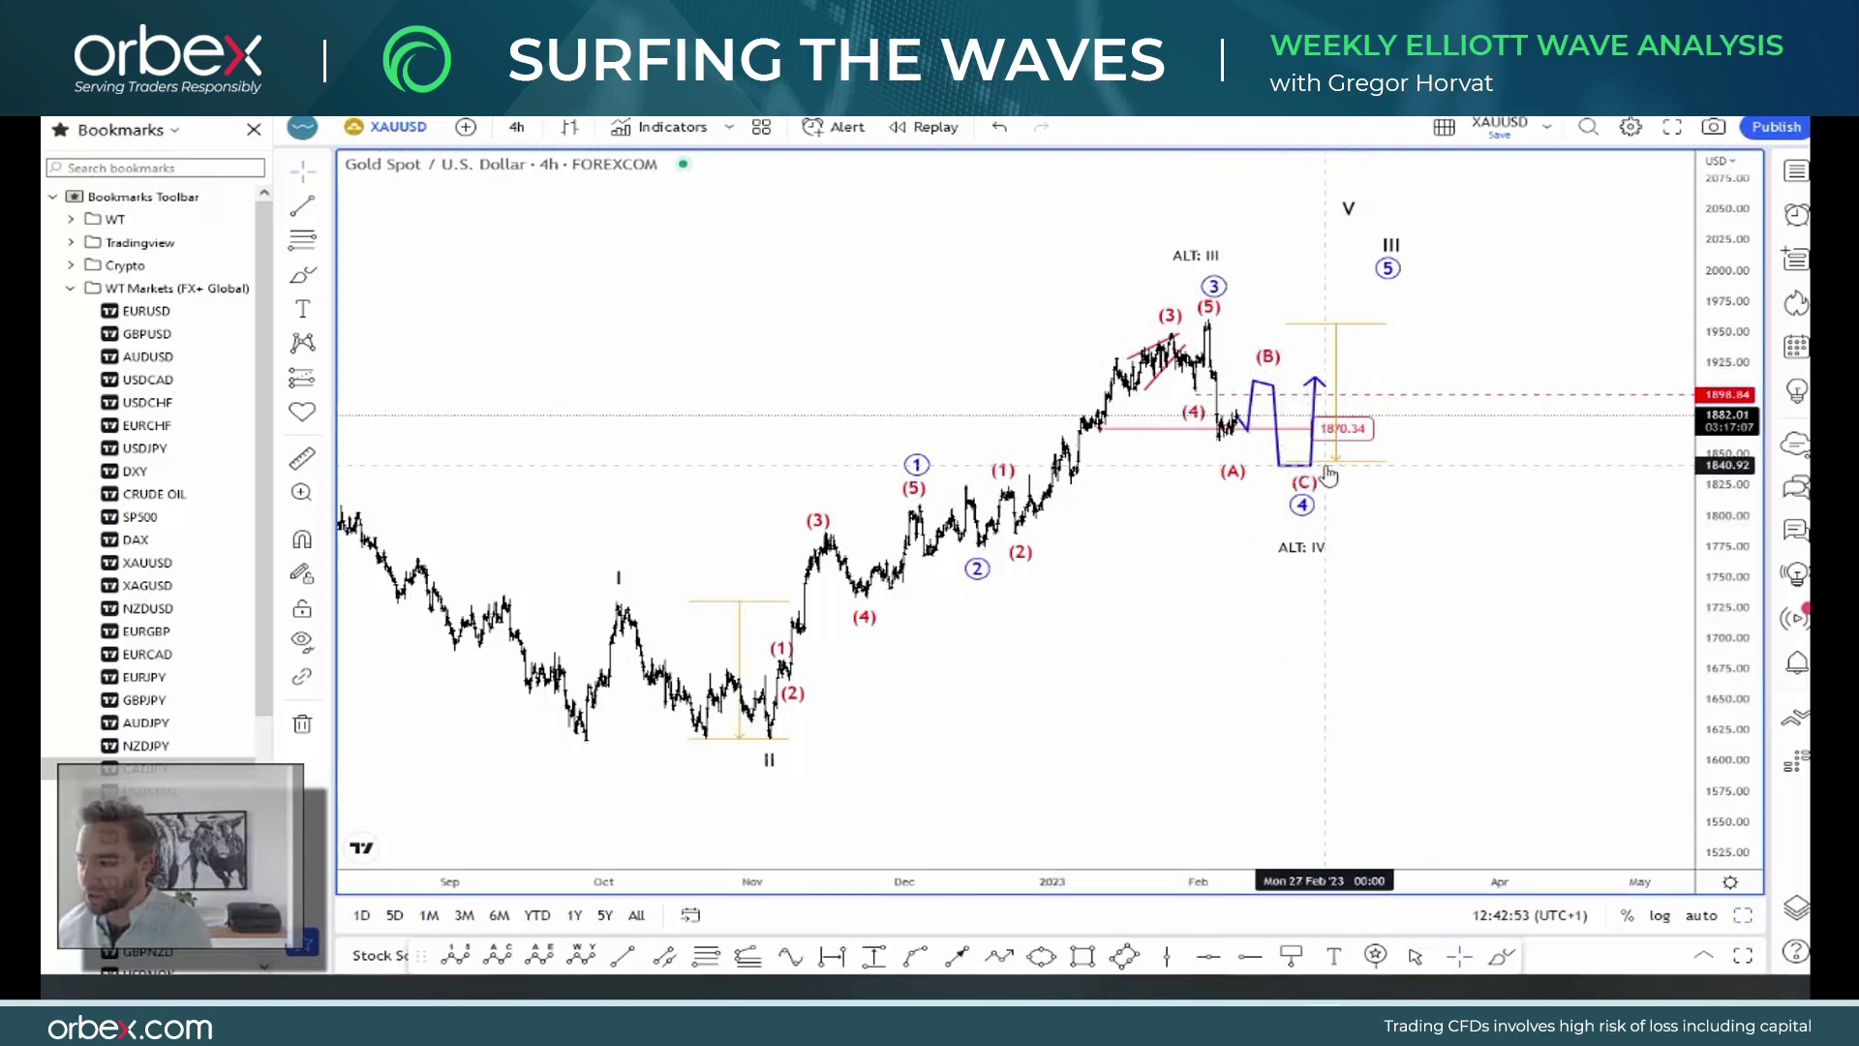
mouse_move(1302, 544)
left_mouse_down()
mouse_move(1070, 573)
mouse_move(800, 702)
mouse_move(949, 716)
mouse_move(1287, 559)
left_mouse_up()
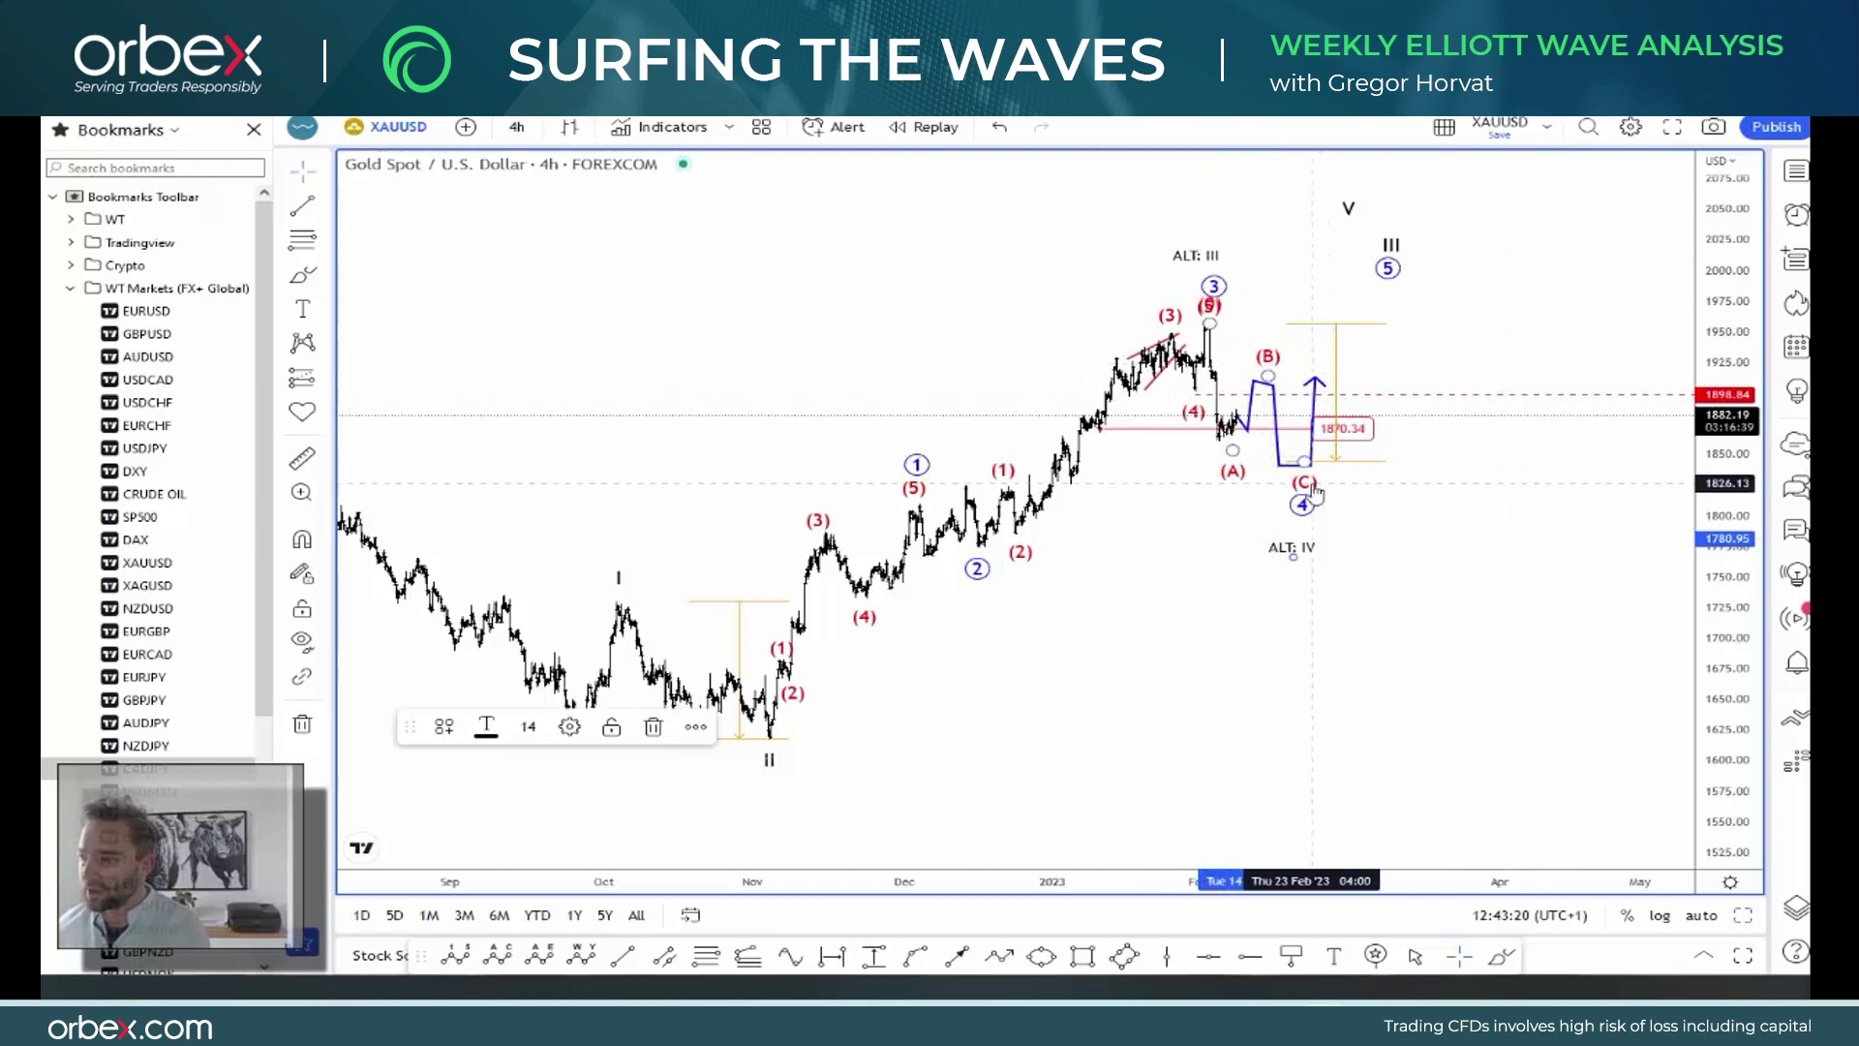
- Return to the XAUUSD grid, maximize the weekly gold chart and mark the rally out of the A-B-C flat with a temporary rising stroke
left_click(1746, 913)
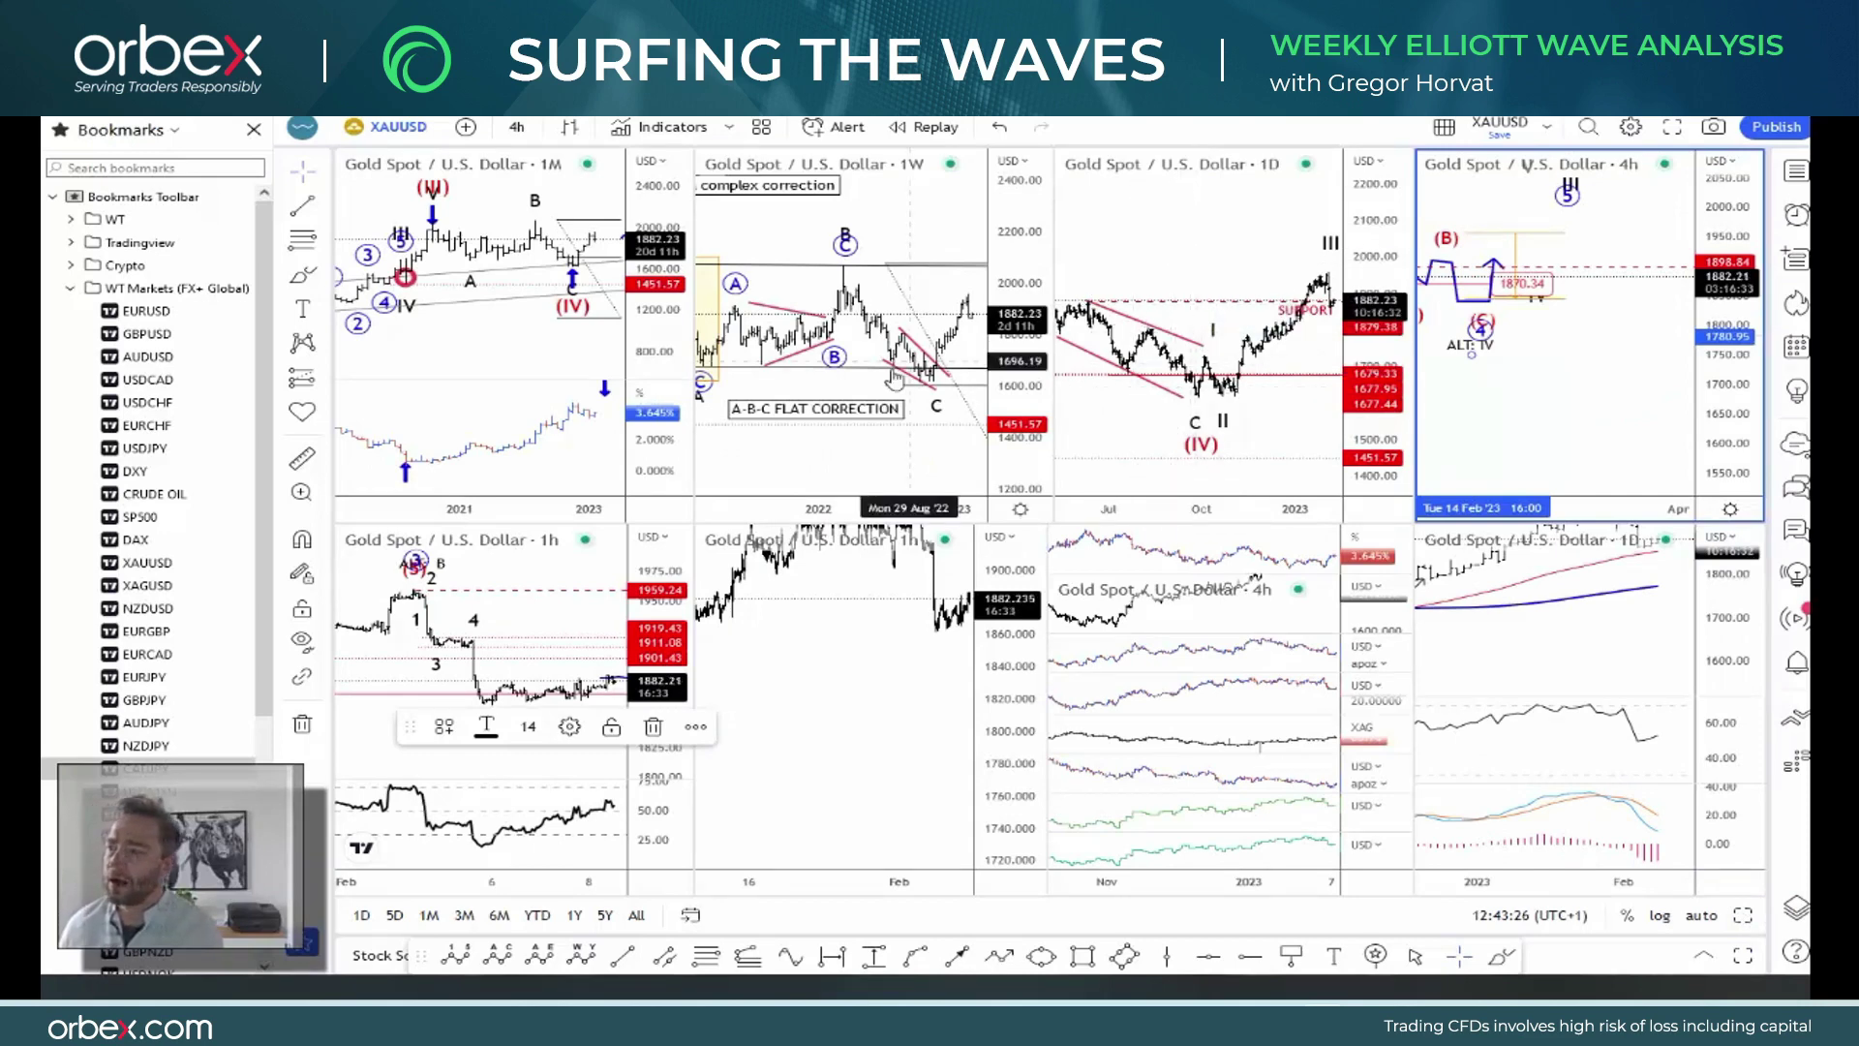
left_click(809, 382)
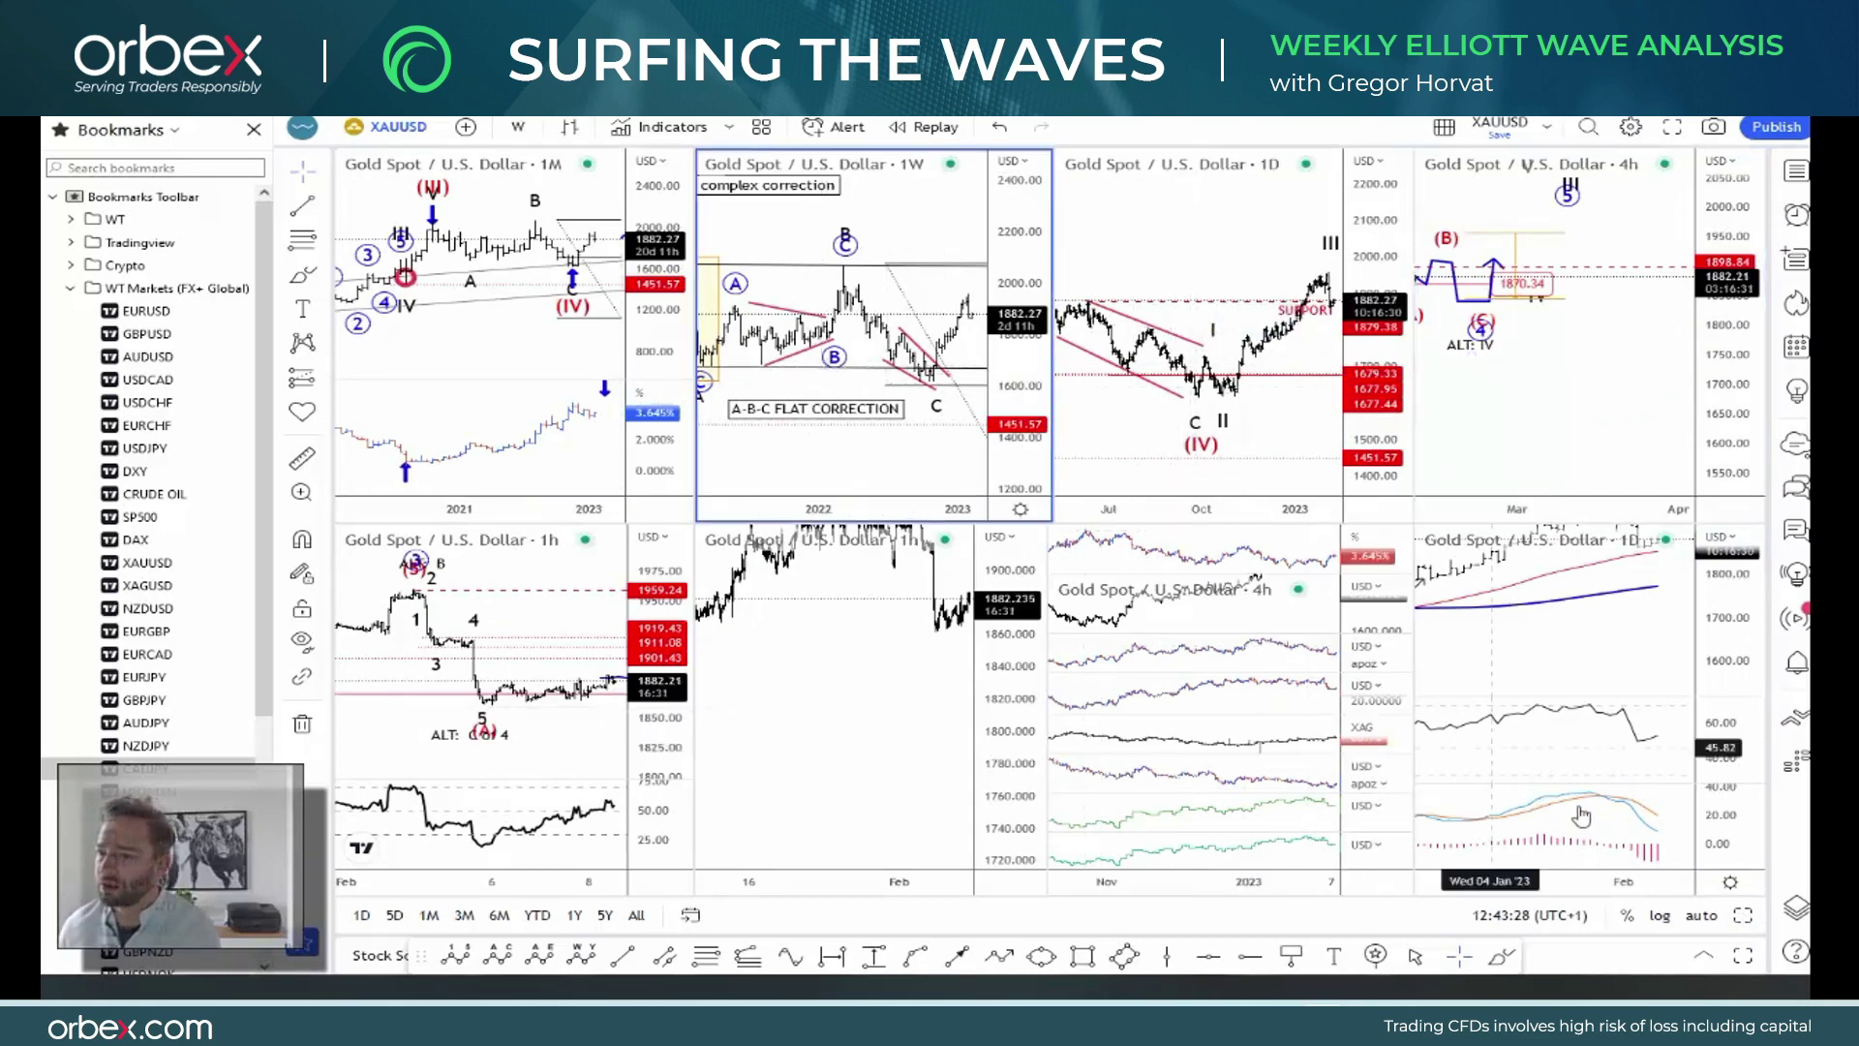
left_click(1744, 914)
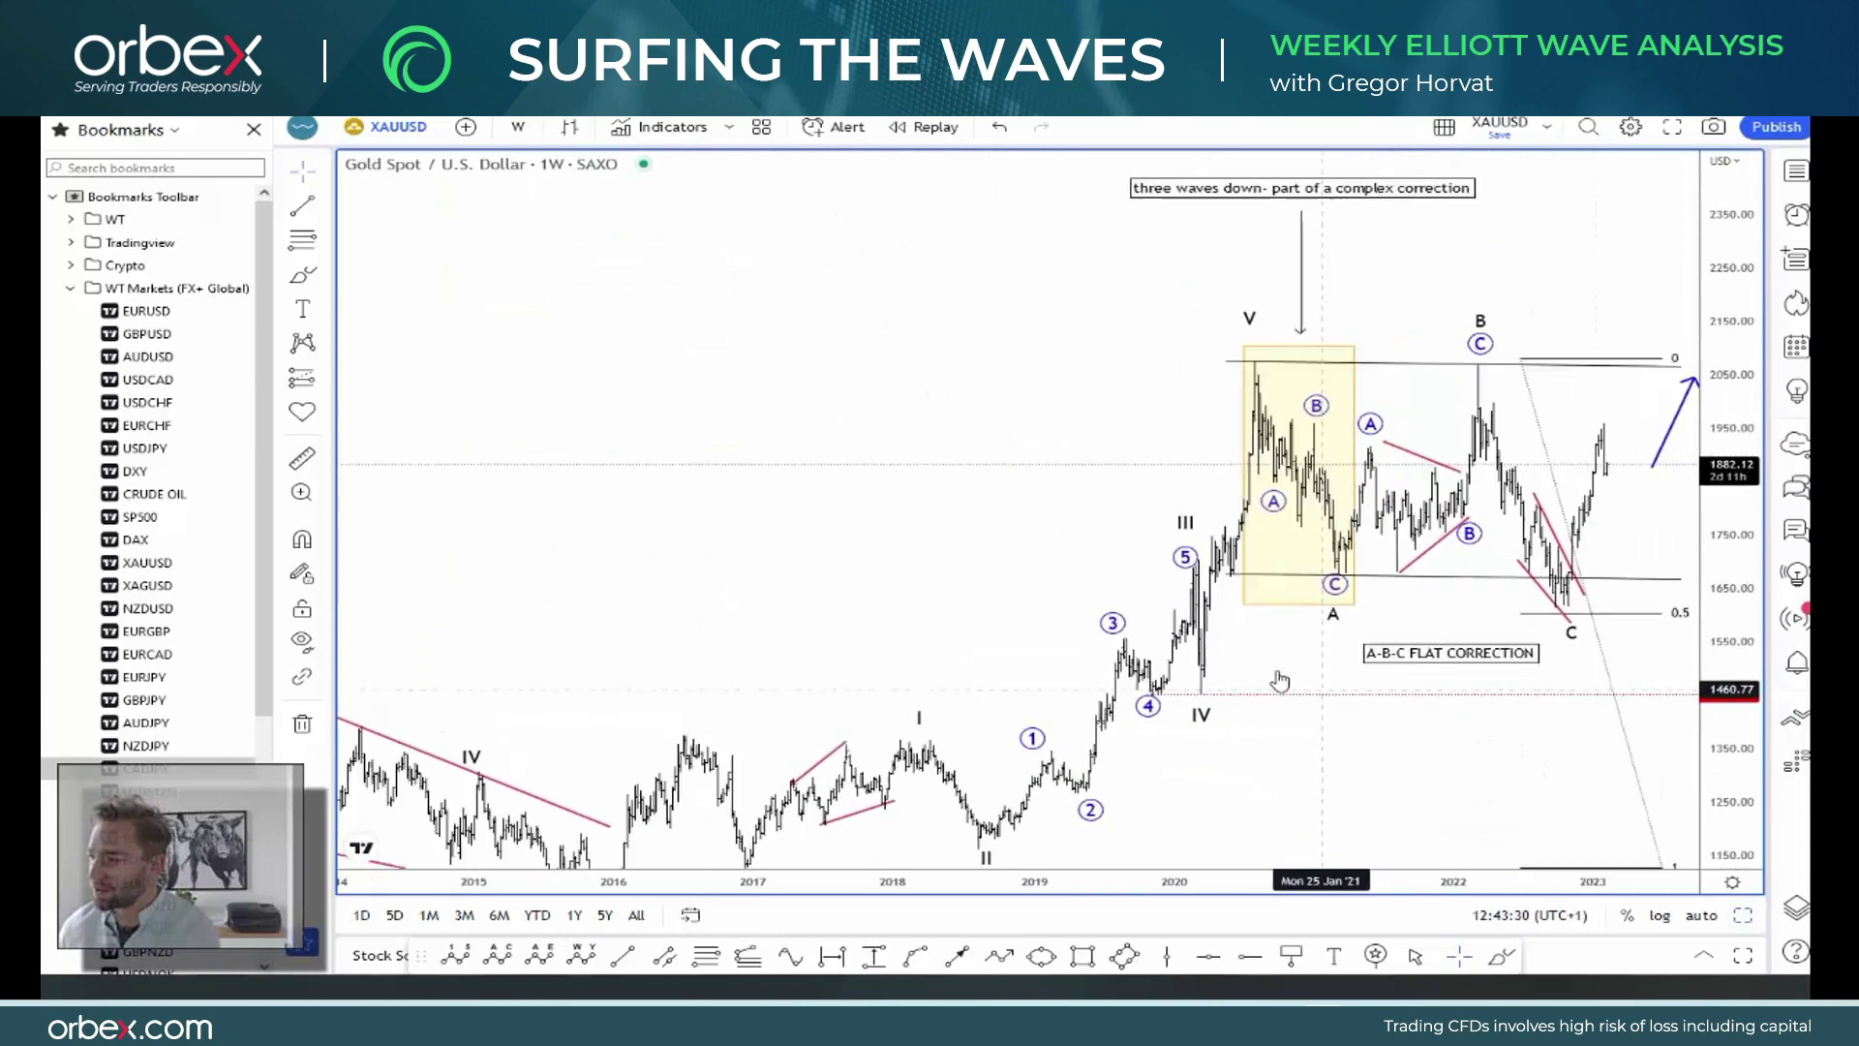
left_click_drag(1280, 681, 808, 489)
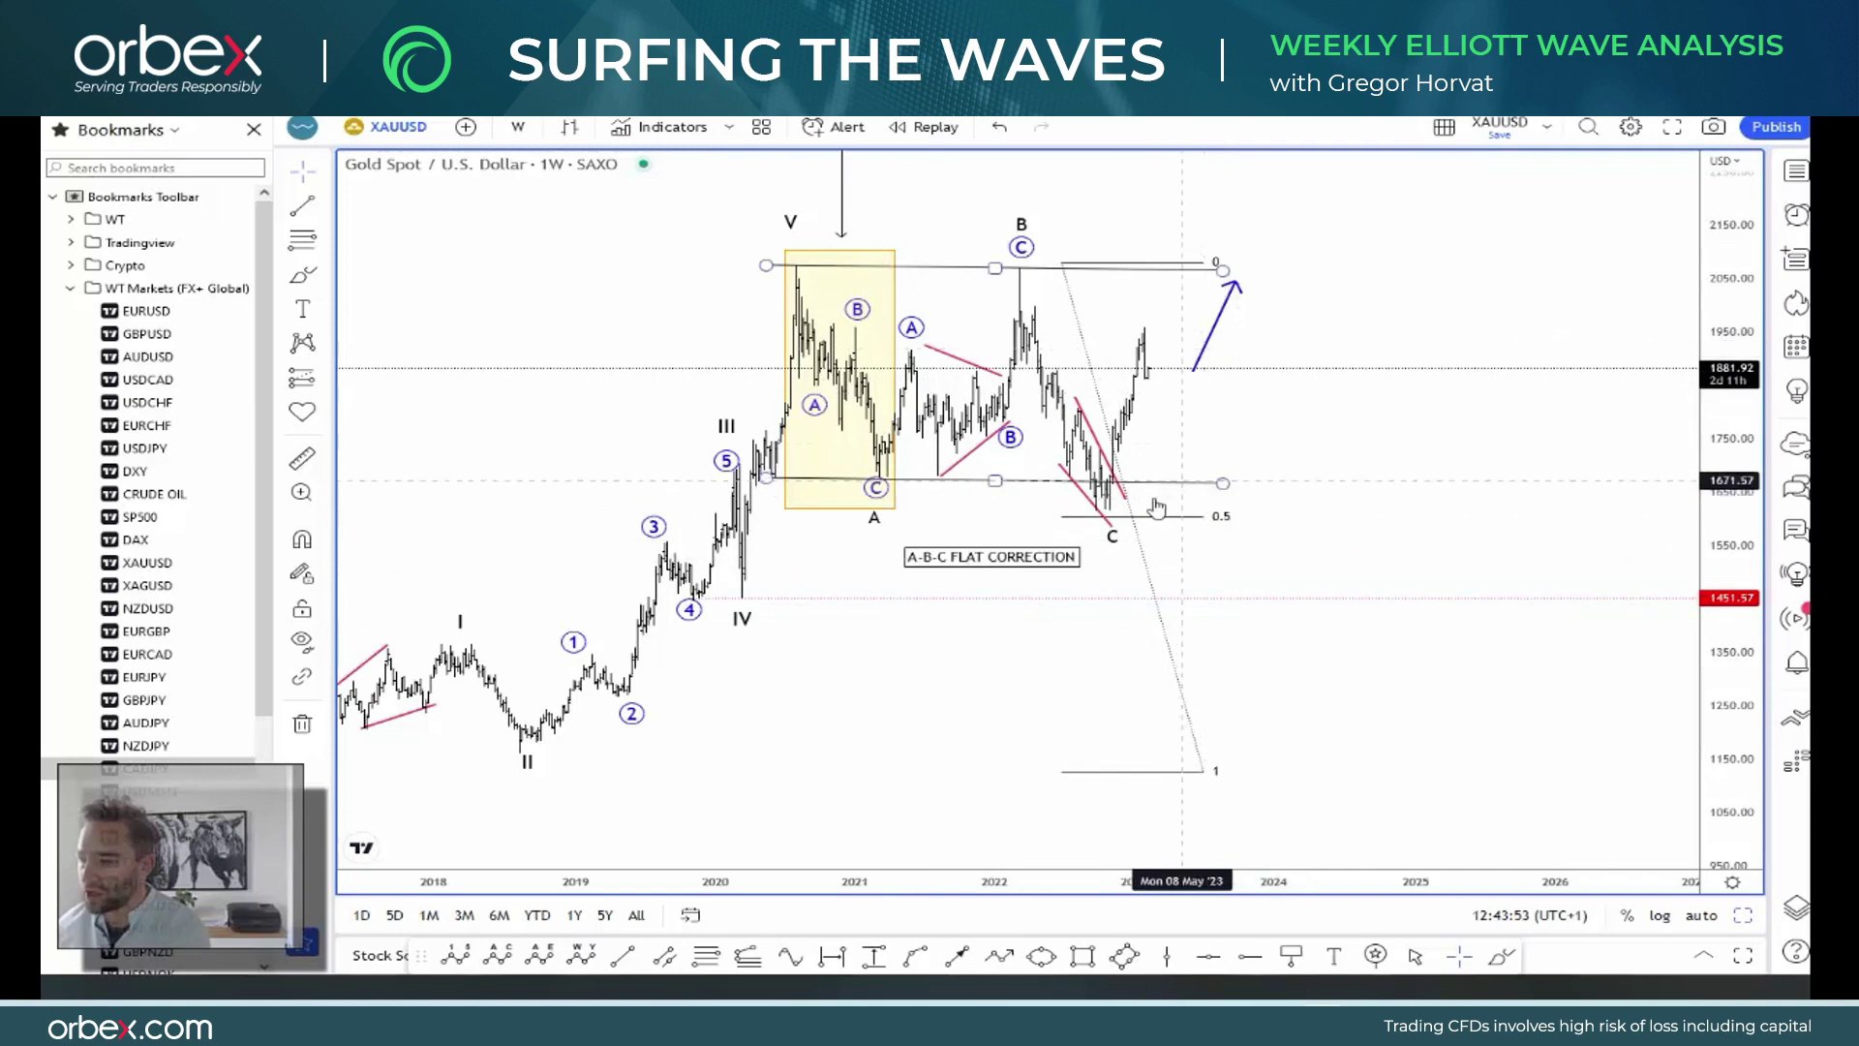
left_click_drag(1138, 467, 1179, 371)
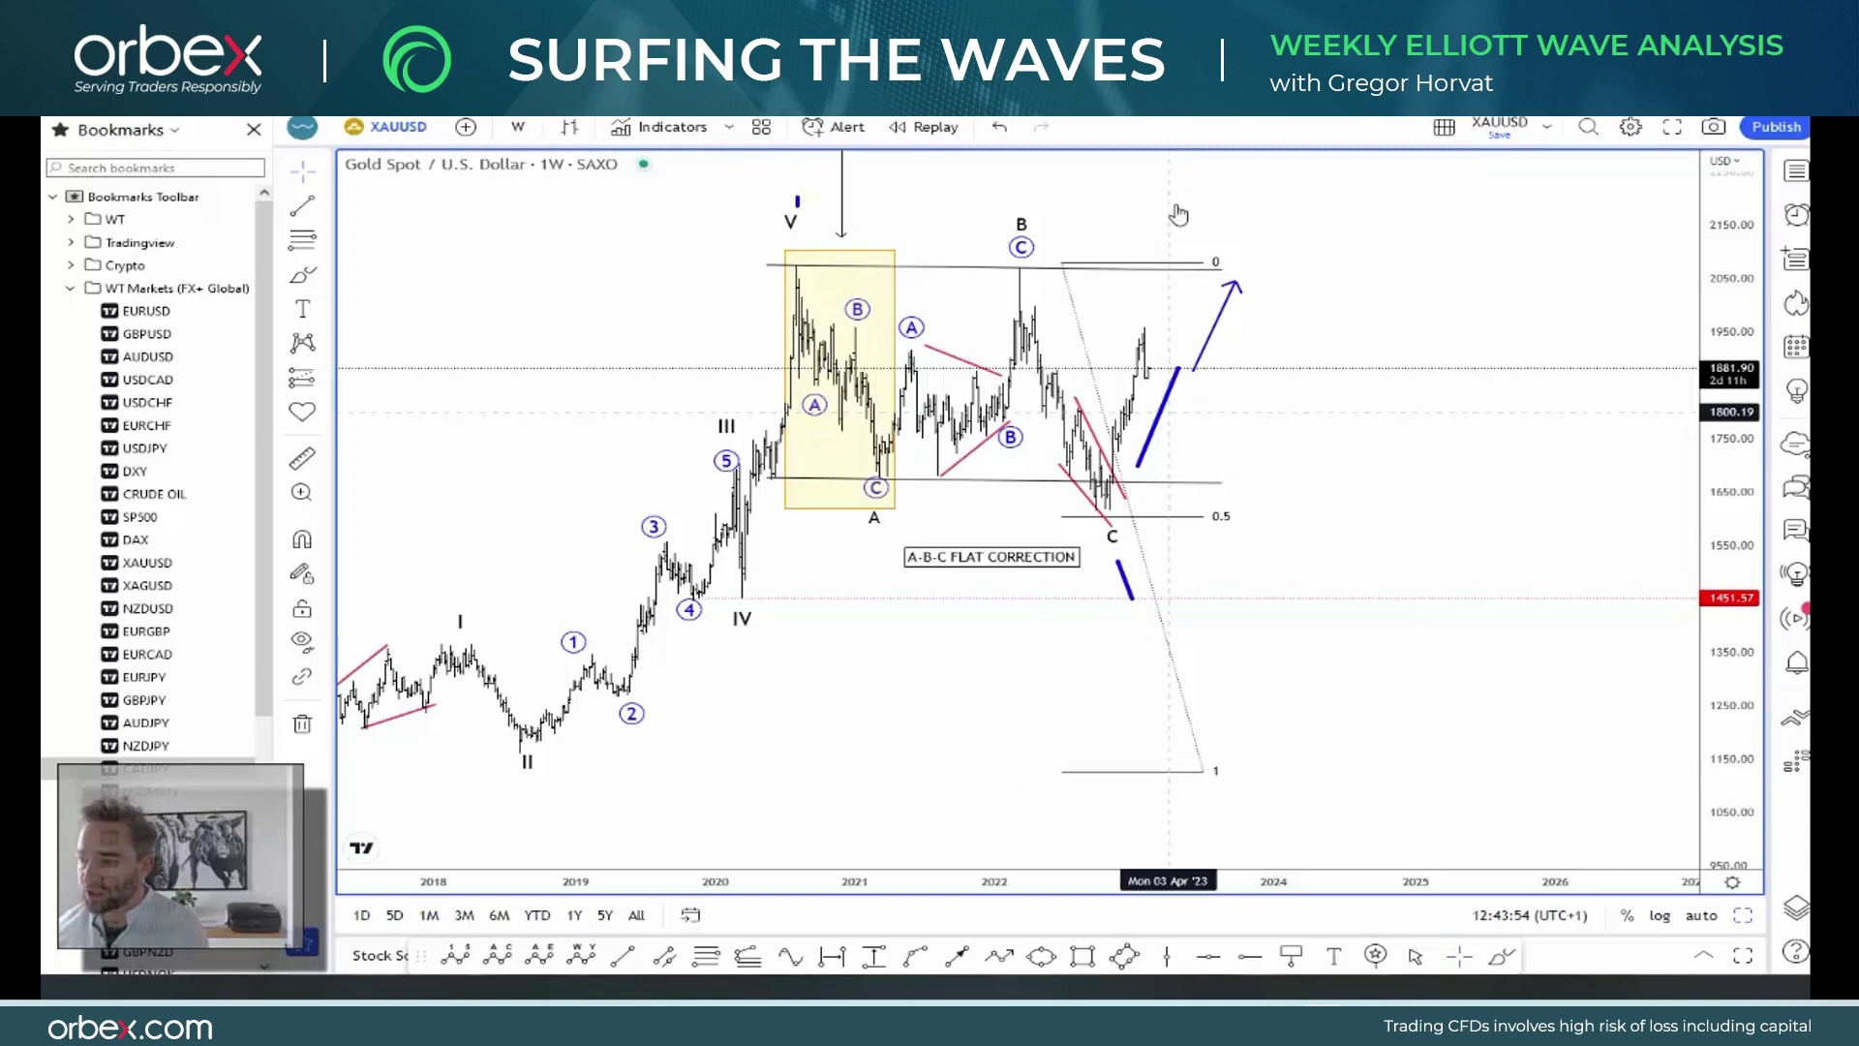
scroll(1253, 274, "down", 1)
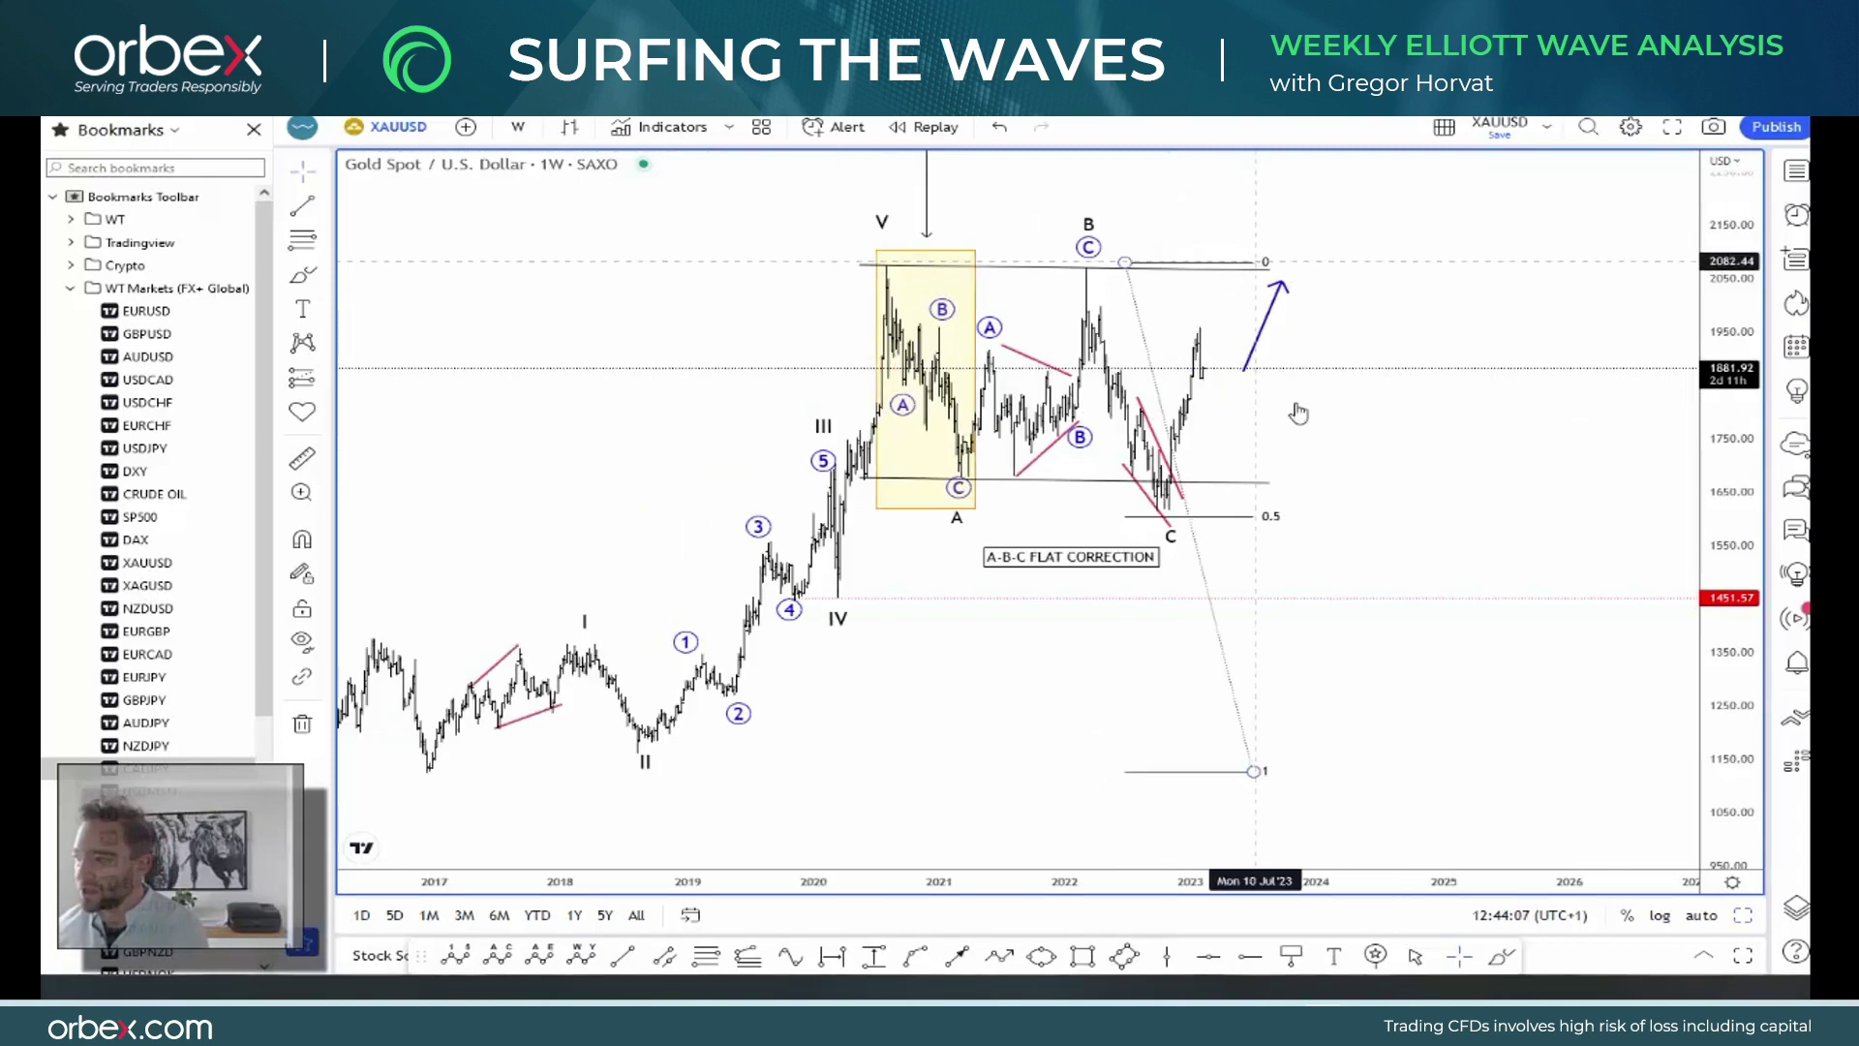
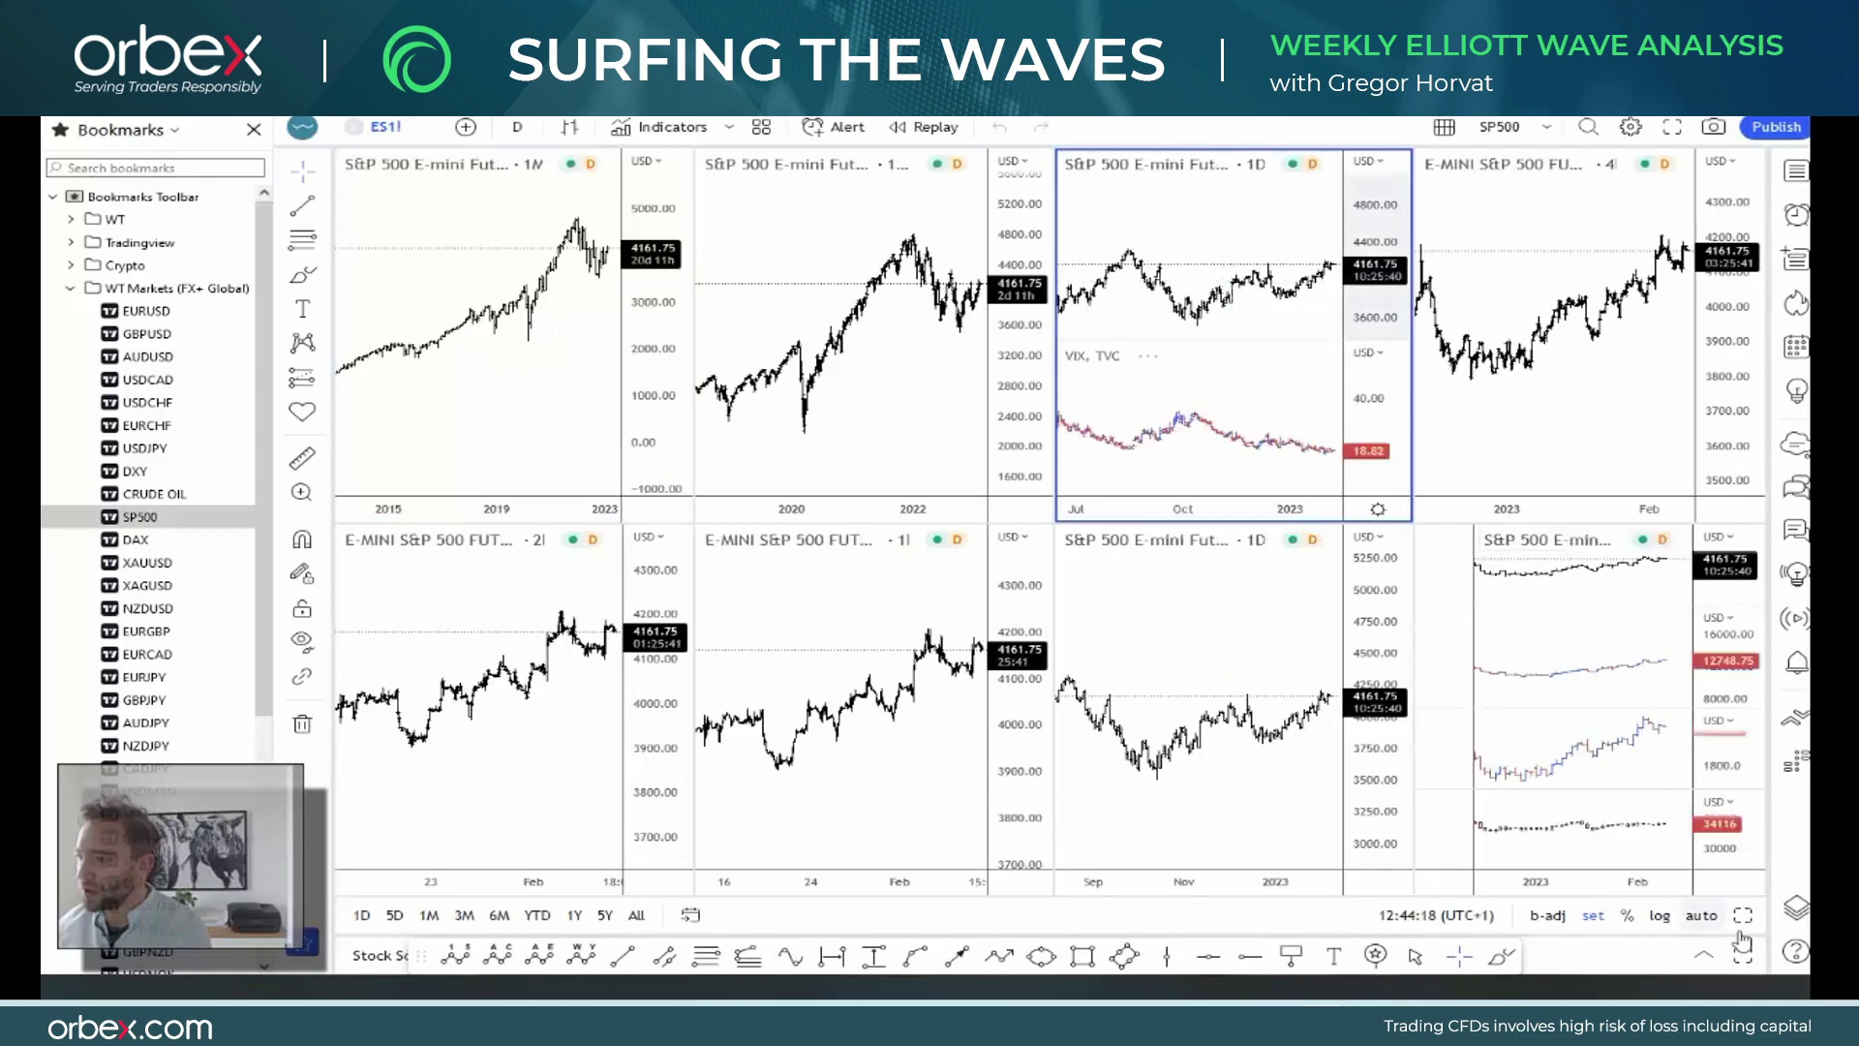
- Maximize the daily S&P 500 chart, enlarge the VIX pane to examine the extreme fear and optimism zones, and restore both panes
key("alt+Return")
scroll(1324, 547, "right", 5)
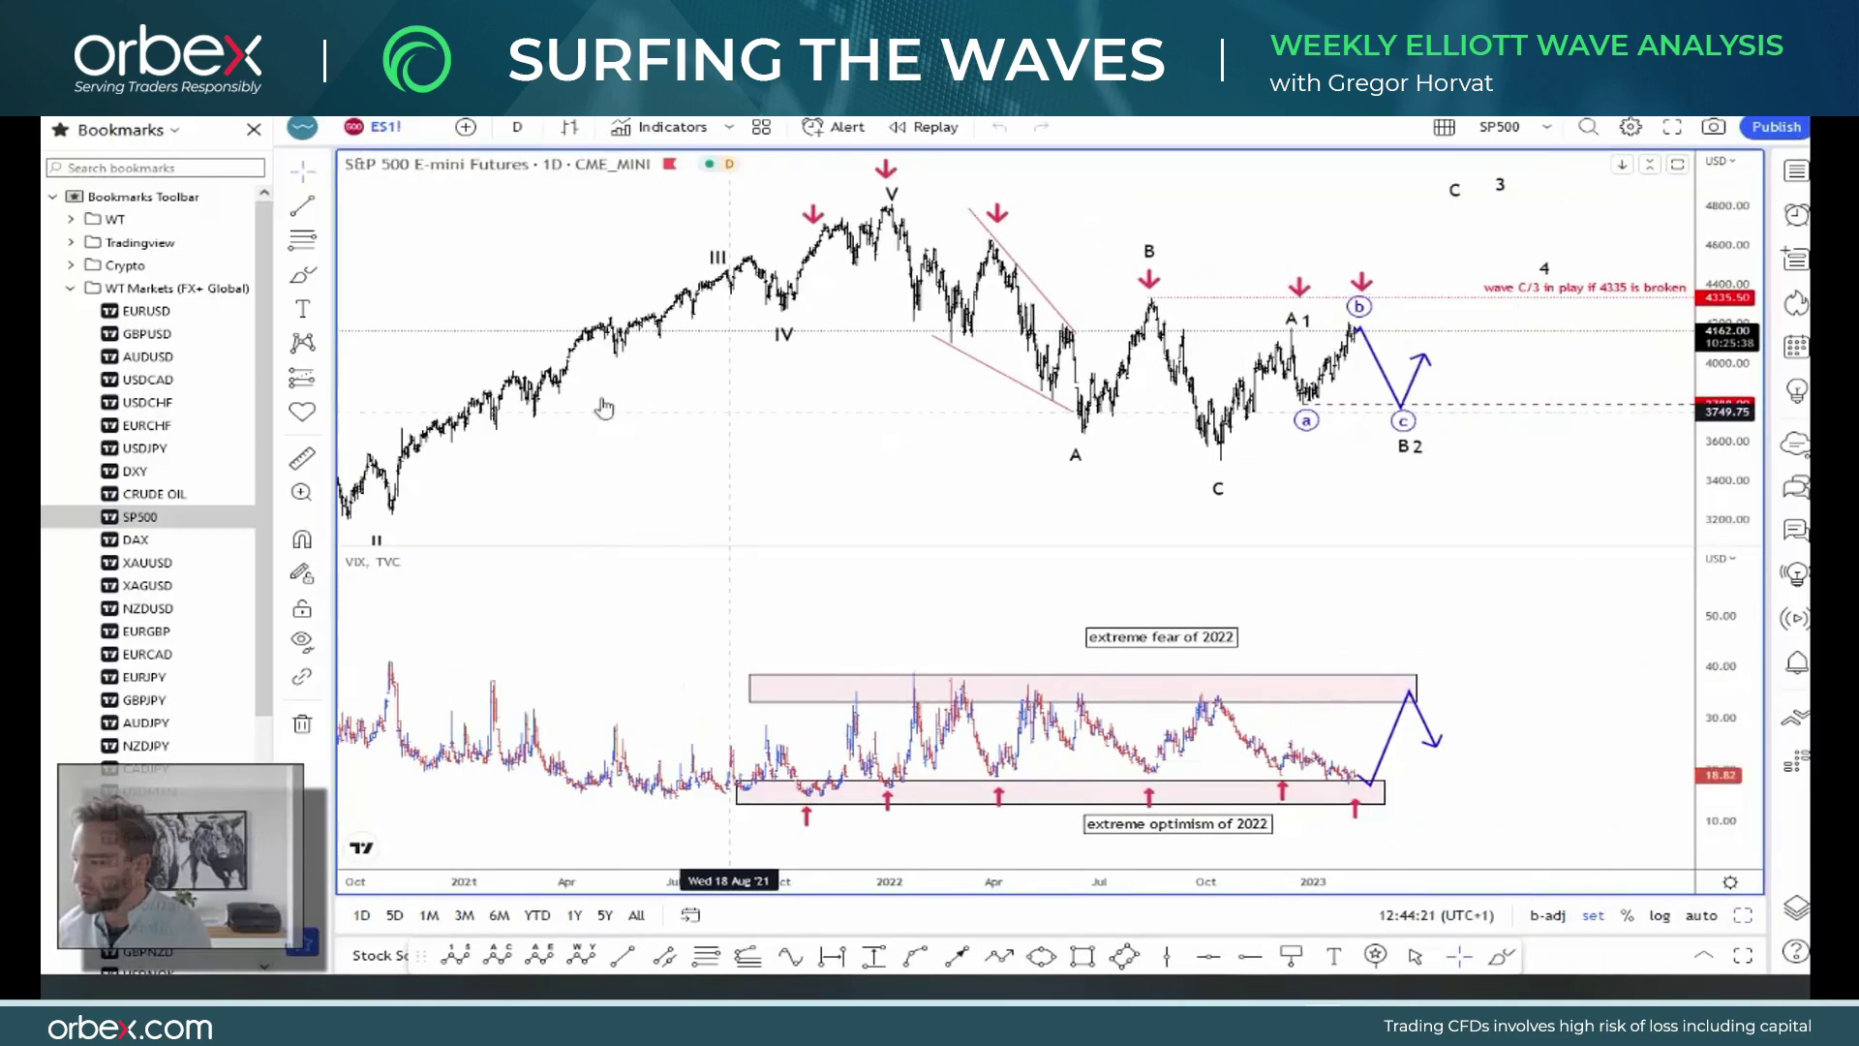
double_click(1424, 629)
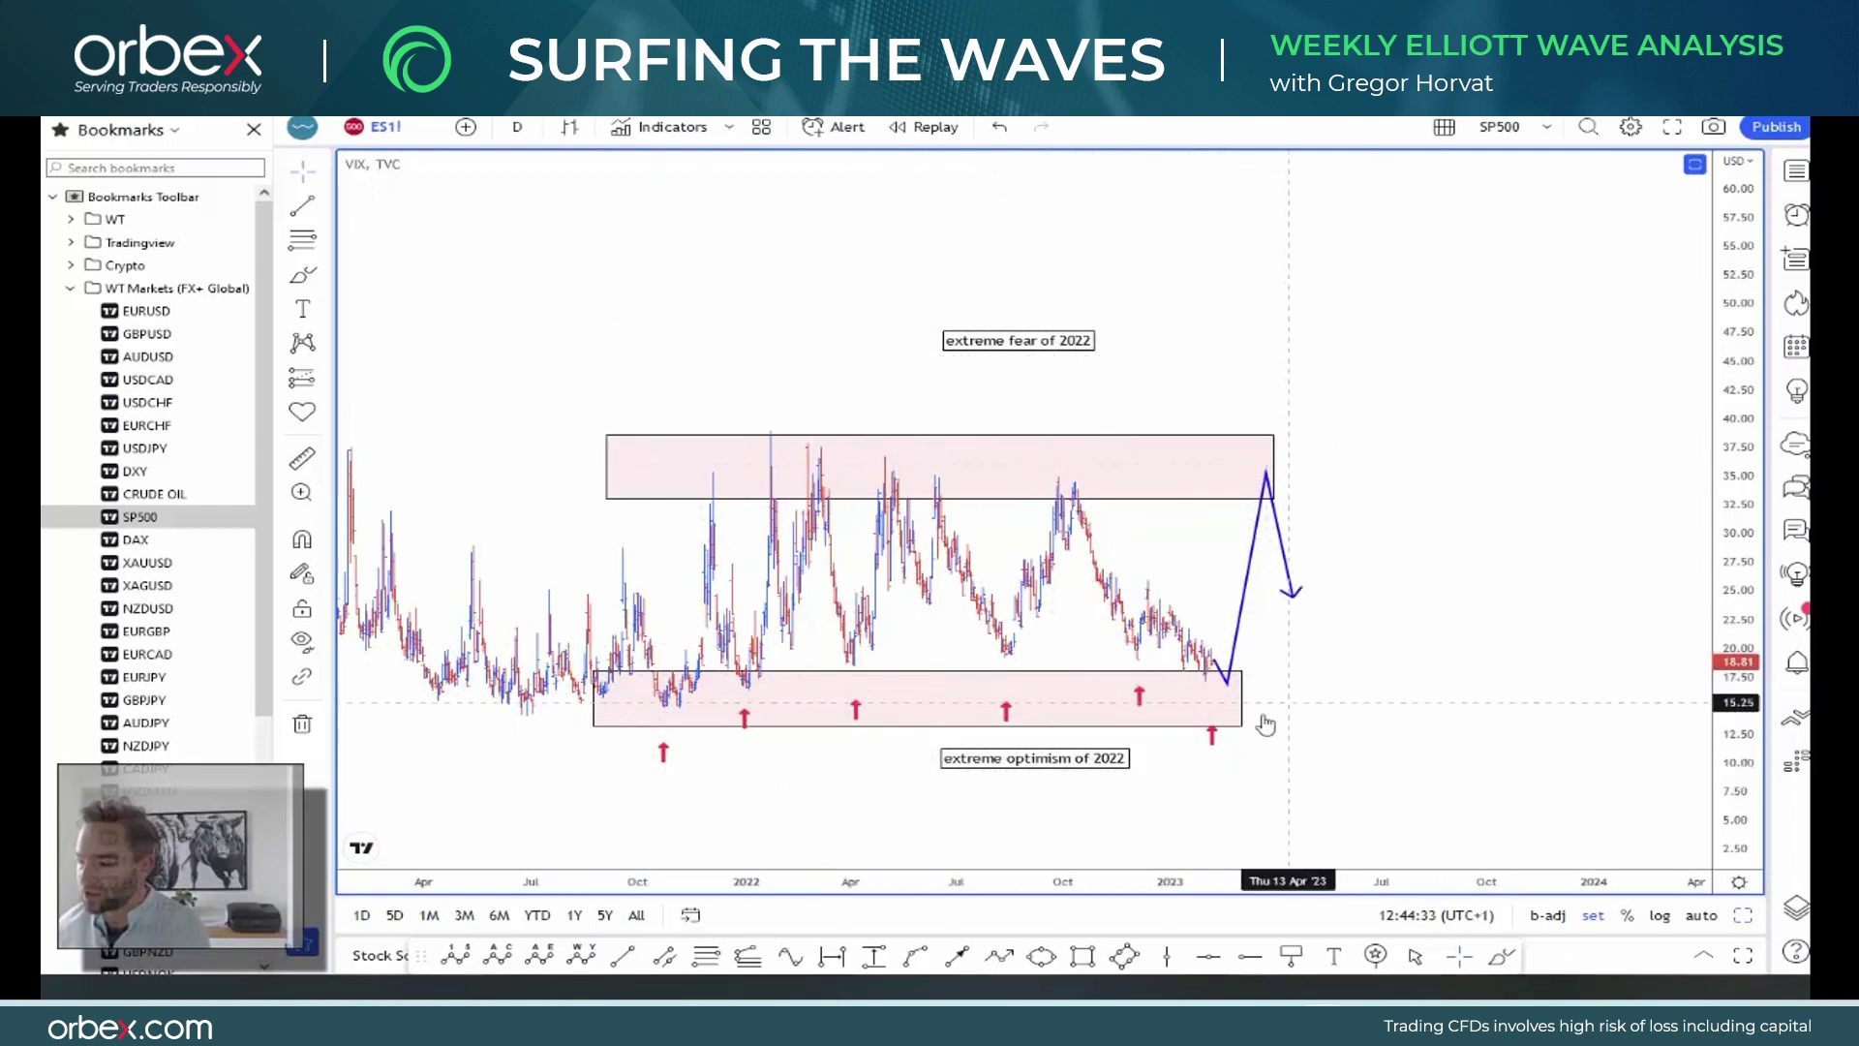
left_click(1692, 165)
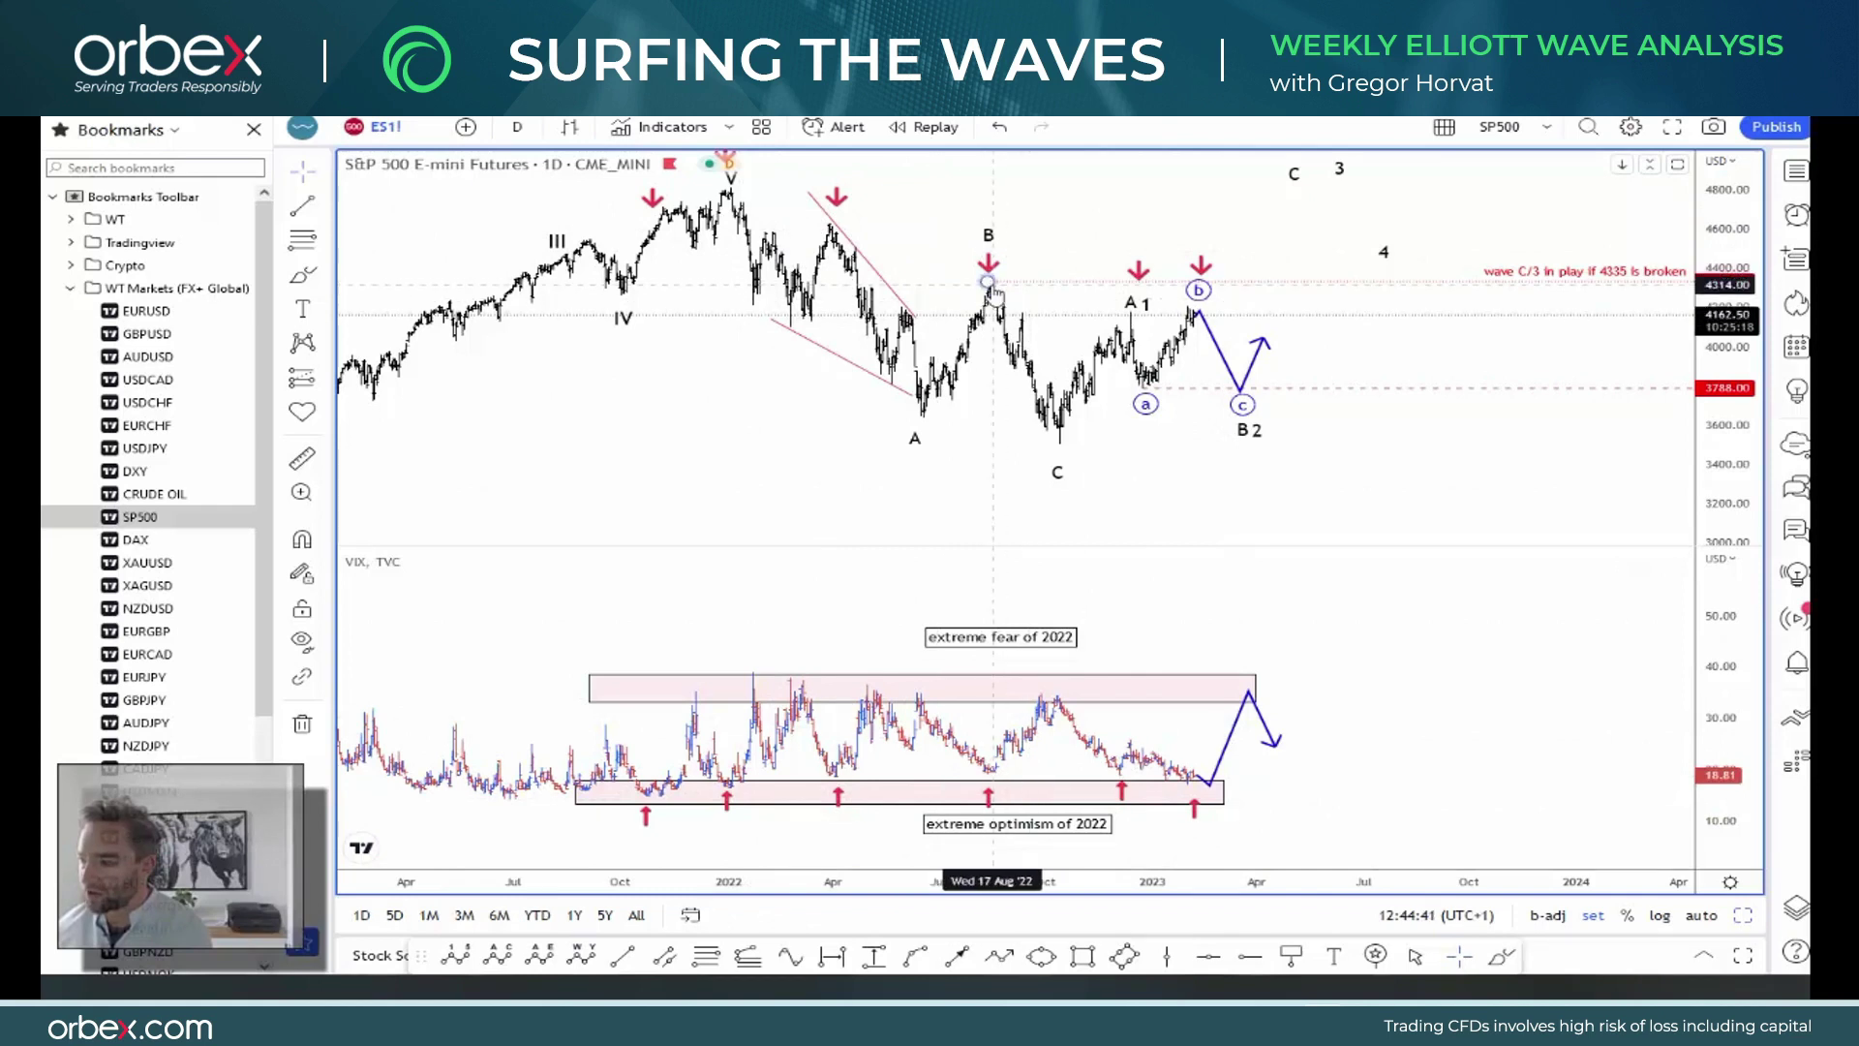
- Mark the A/1 high on the S&P 500 chart with a horizontal stroke and underline the projected C and 3 labels
left_click_drag(1128, 311, 1281, 314)
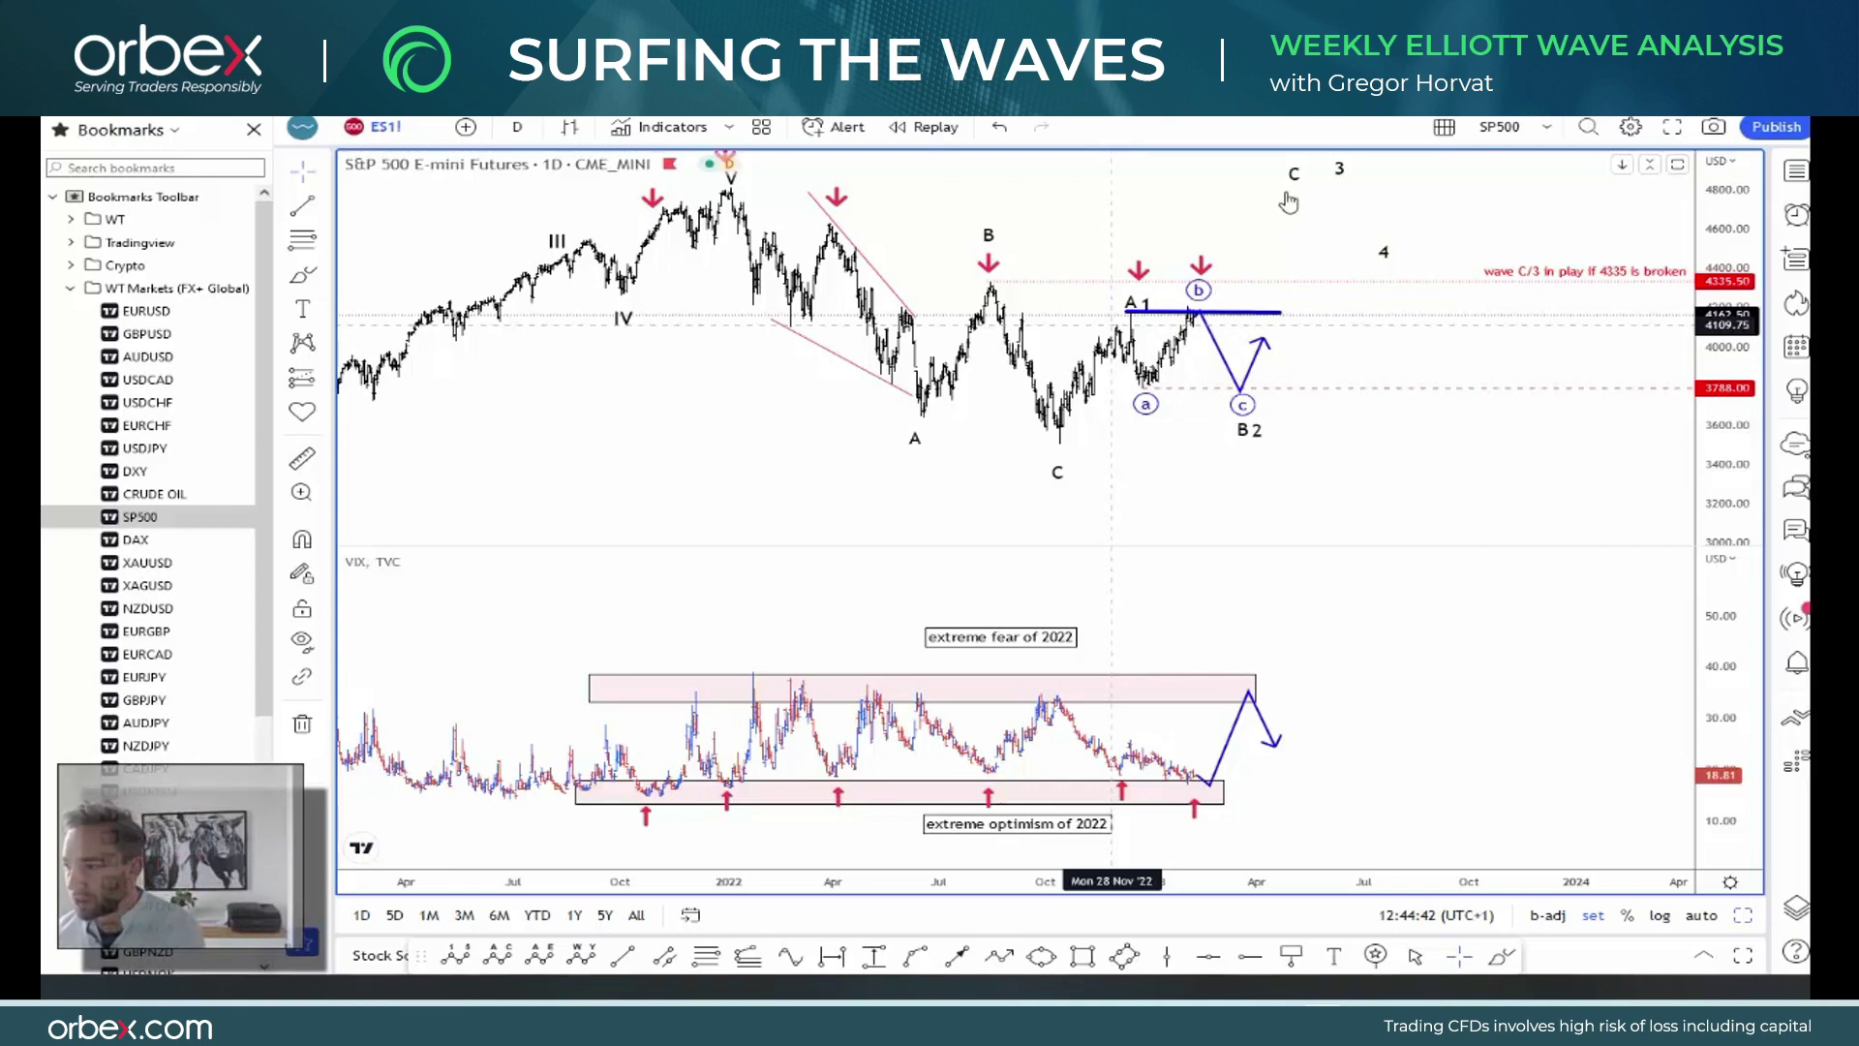
left_click_drag(1280, 182, 1351, 188)
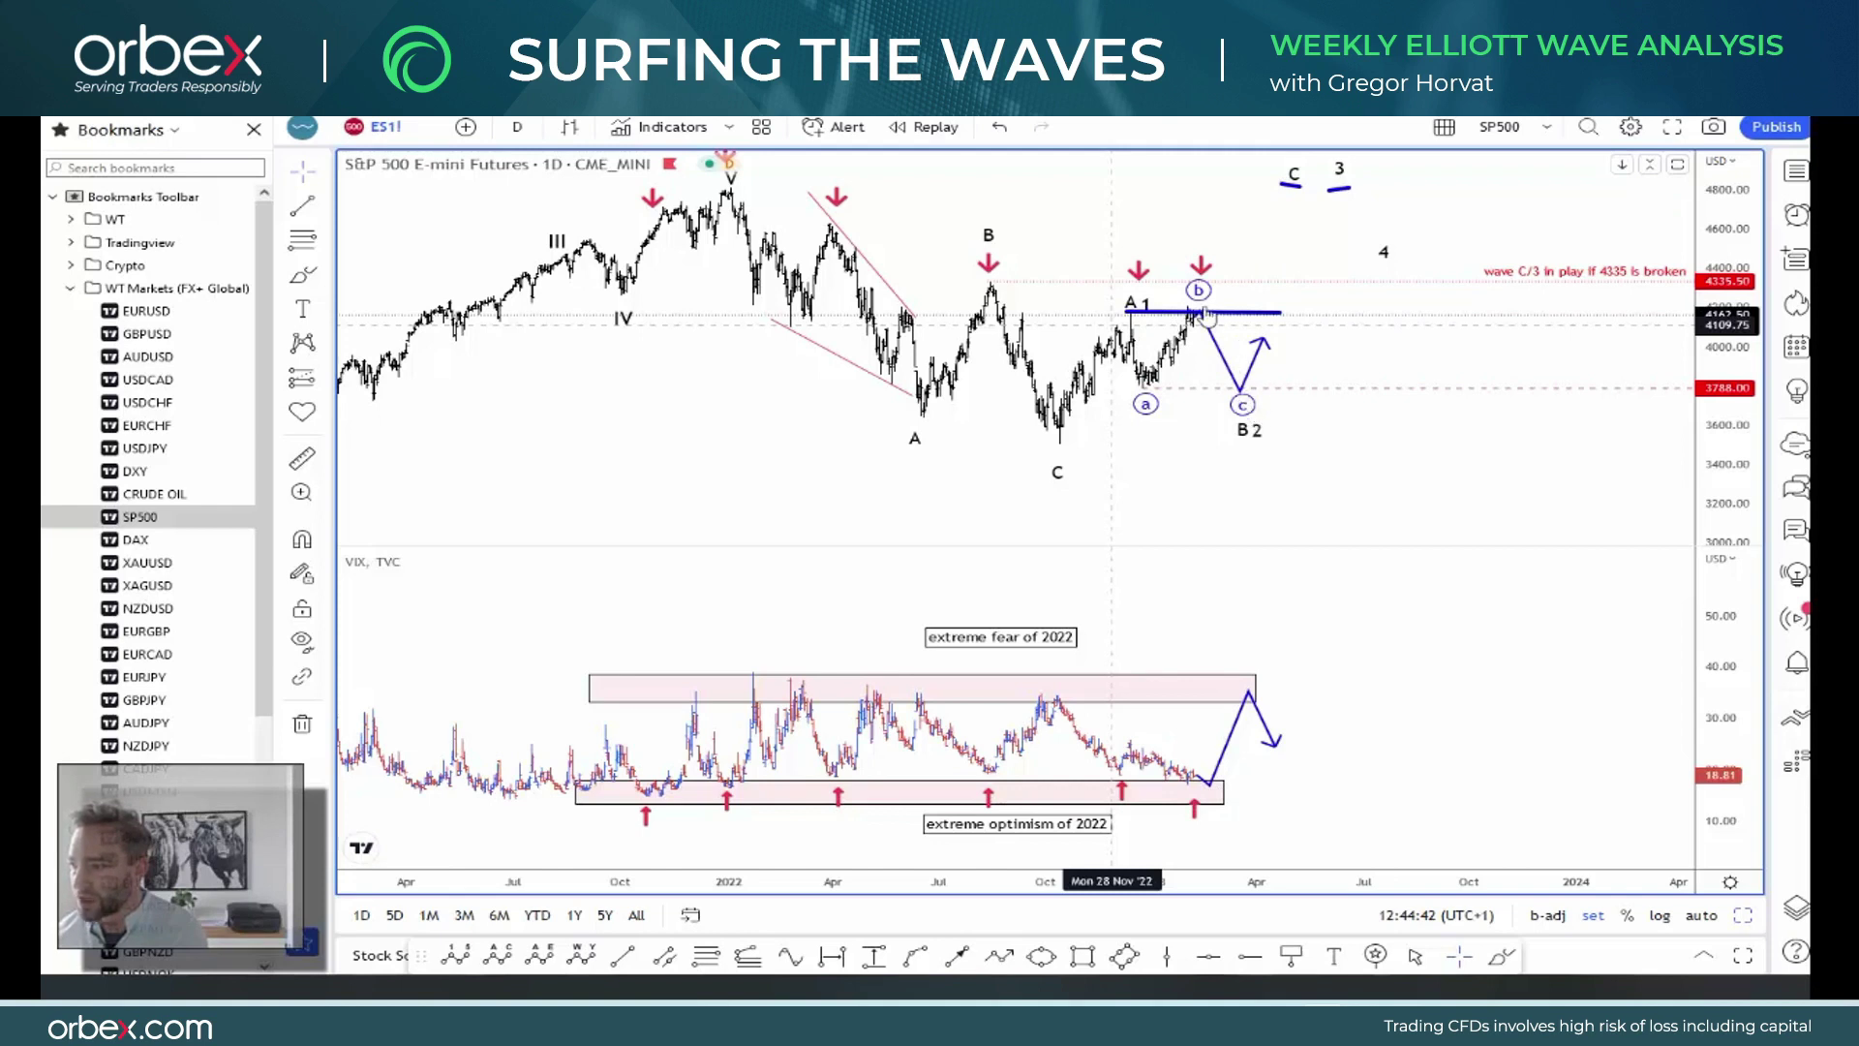
- Trace the S&P 500 swings from the C low through A/1, a, b and c, and sketch alternative downward and upward arrows
left_click(1063, 441)
left_click(1130, 311)
left_click(1151, 380)
left_click(1211, 311)
double_click(1240, 389)
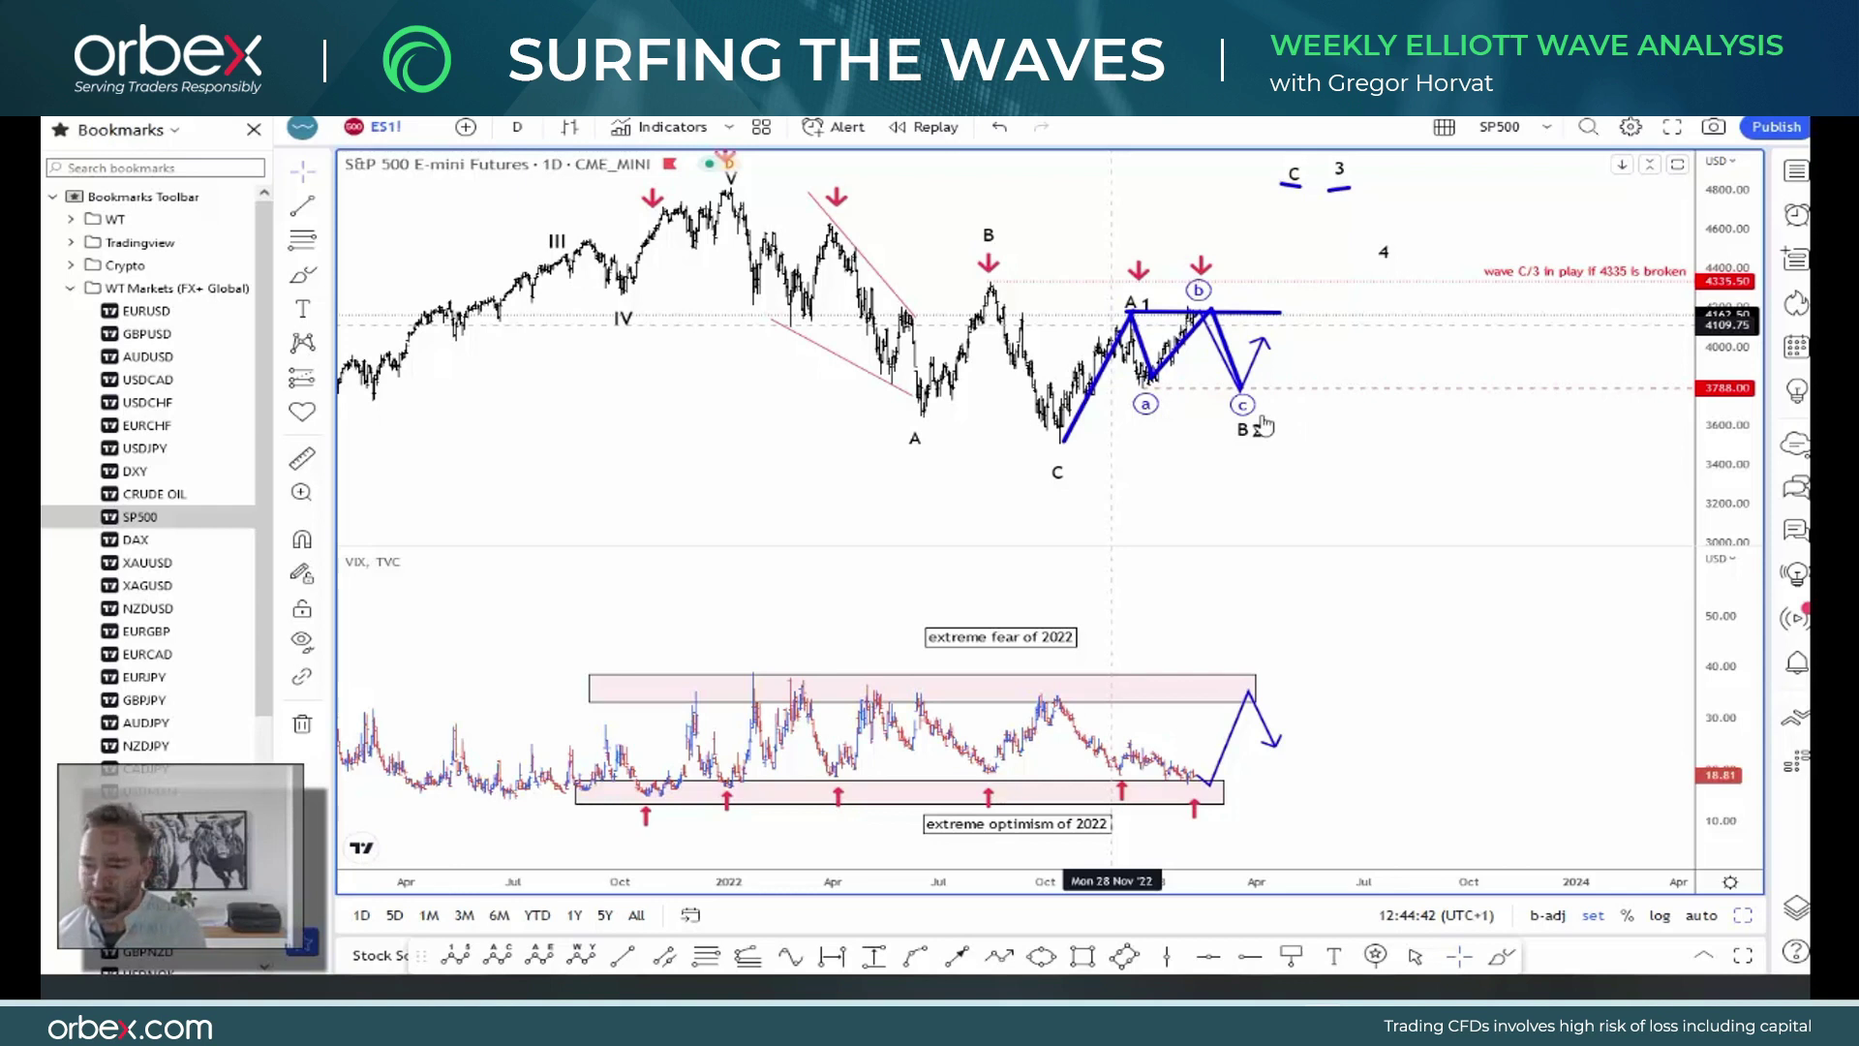
mouse_move(1295, 402)
left_mouse_down()
mouse_move(1361, 494)
mouse_move(1361, 453)
left_mouse_up()
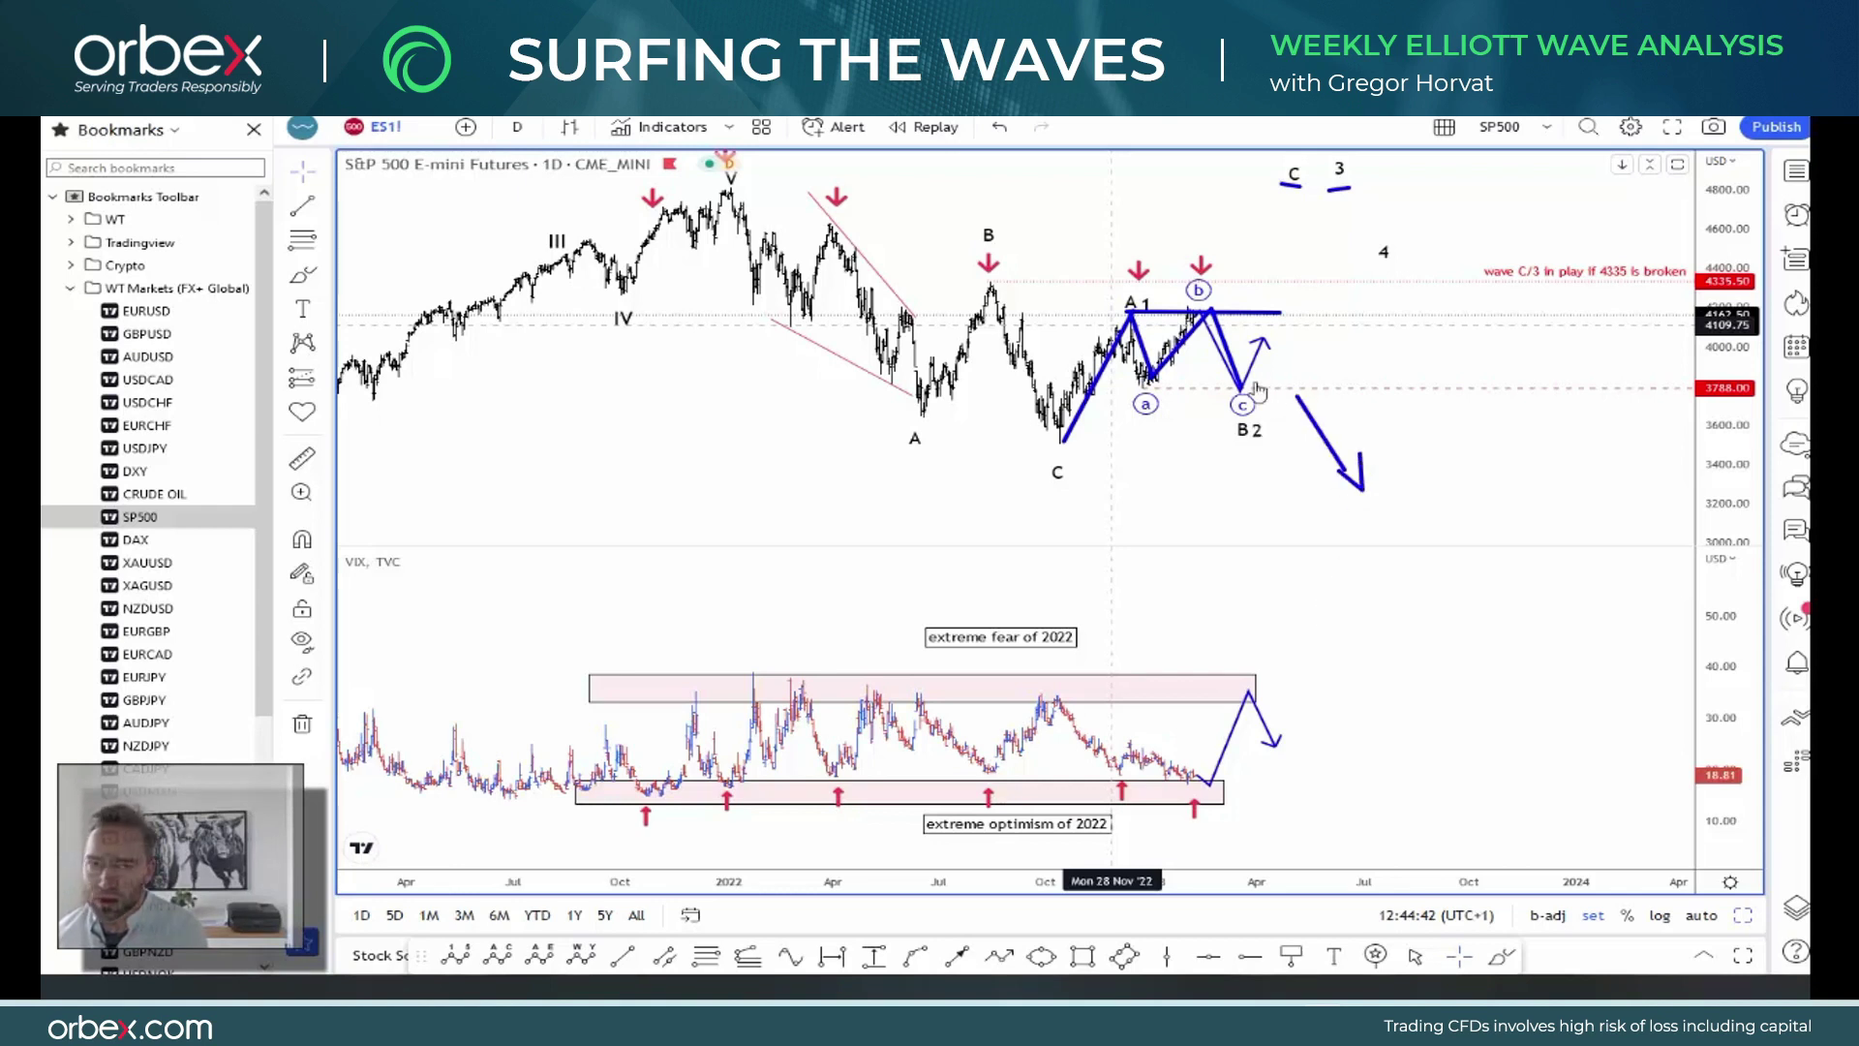
mouse_move(1243, 387)
left_mouse_down()
mouse_move(1275, 392)
mouse_move(1303, 276)
left_mouse_up()
left_click_drag(1300, 293, 1299, 303)
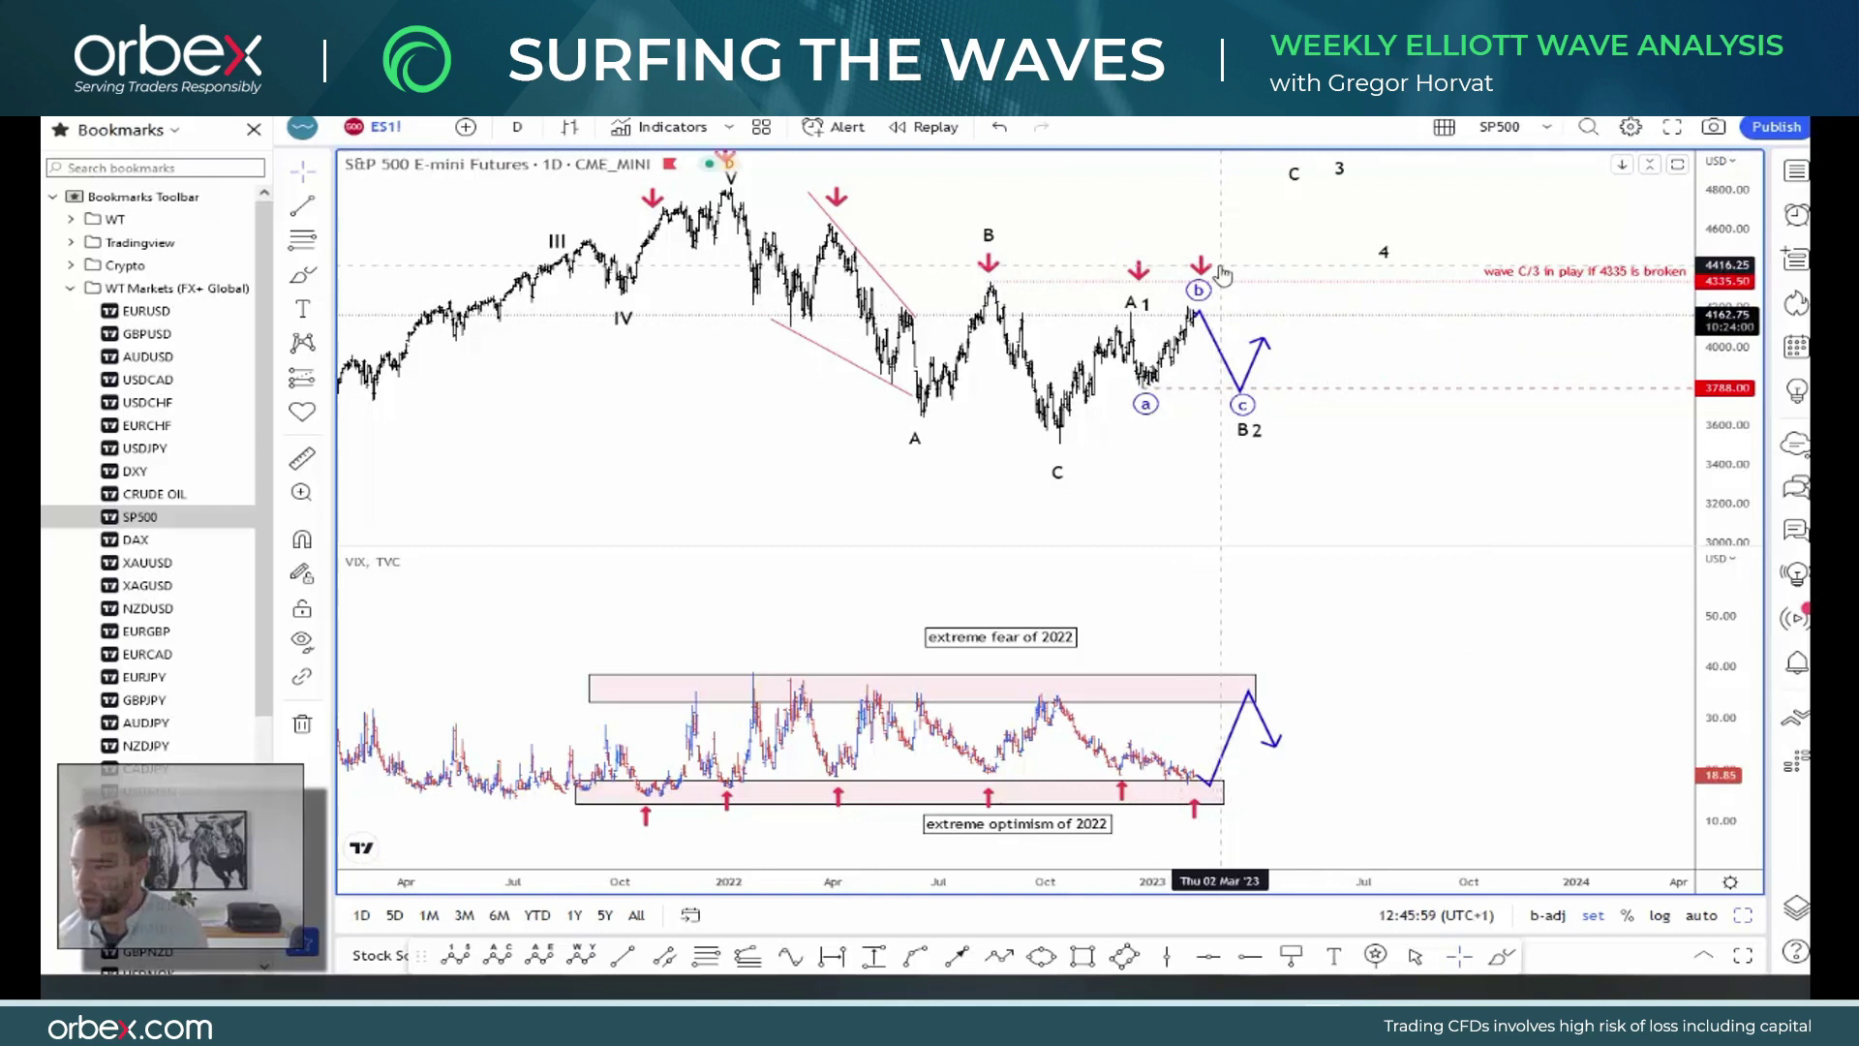
- Sketch an S&P 500 break above 4335 towards C with horizontal strokes from the early-2022 highs, and clear the temporary markings
left_click_drag(1212, 315, 1215, 268)
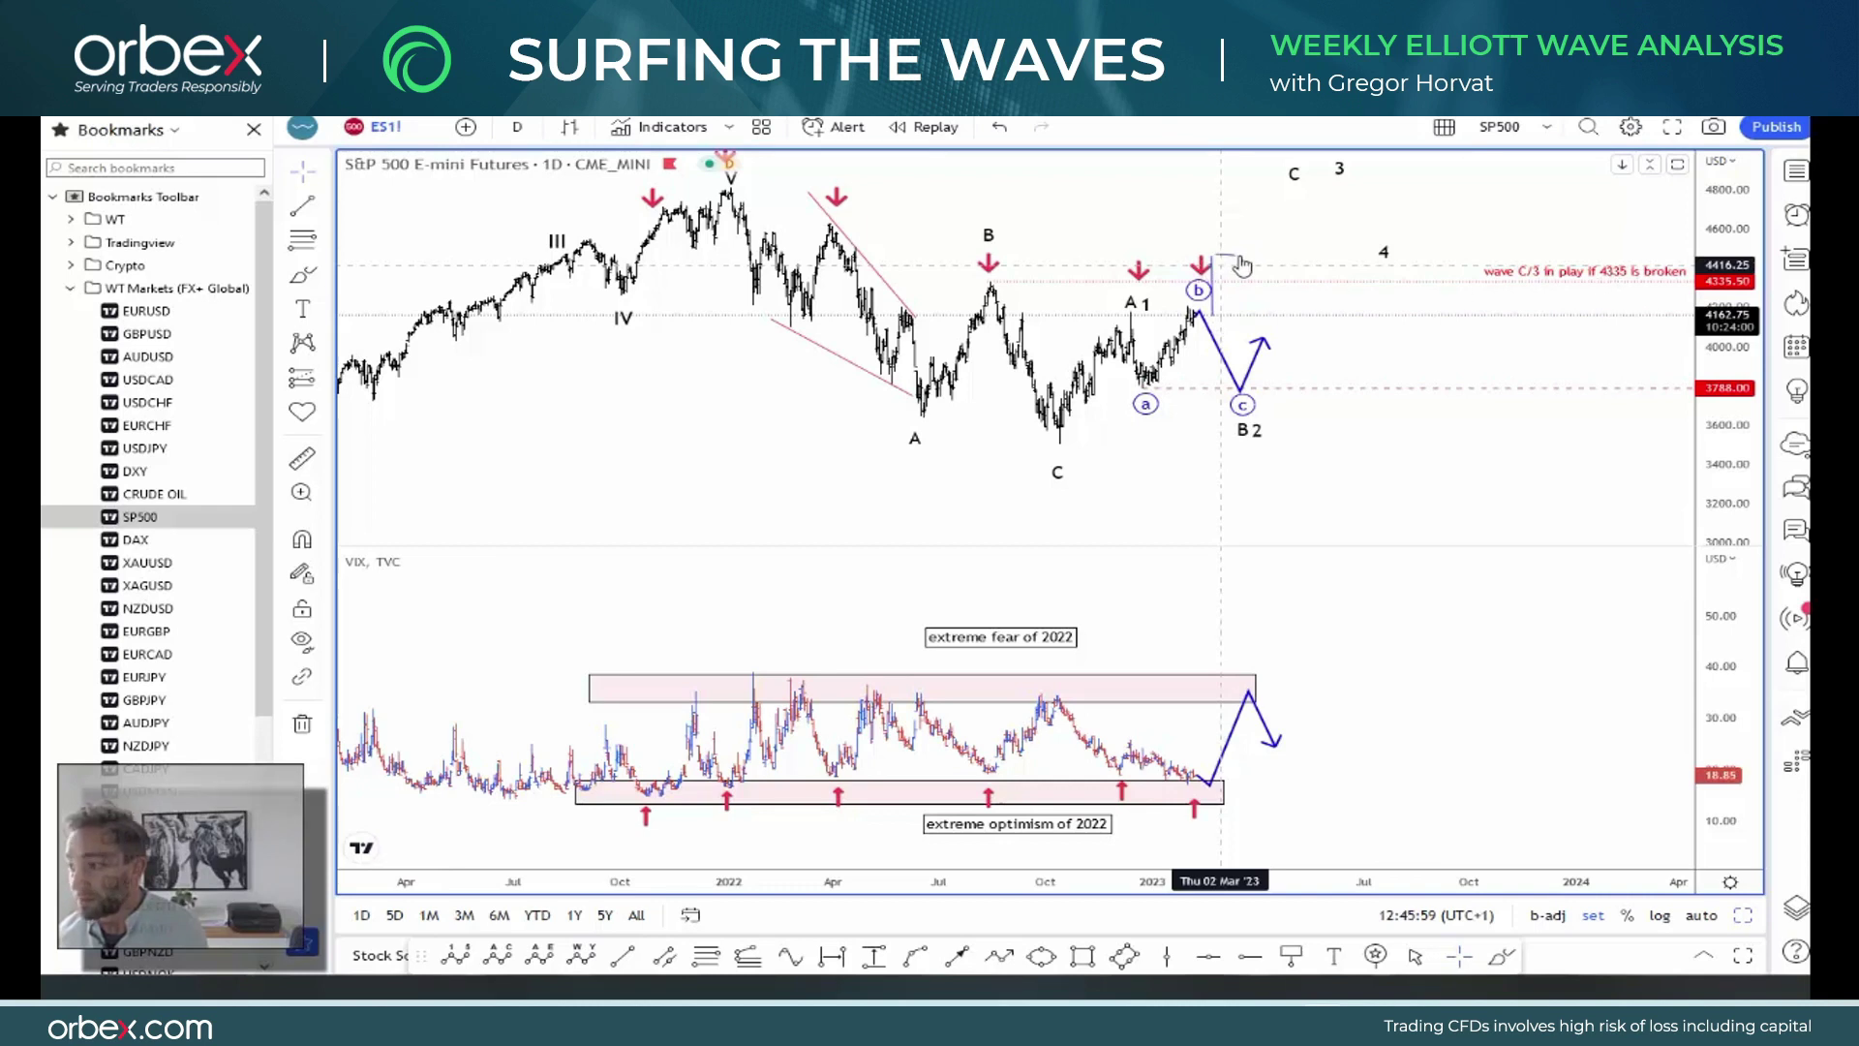
left_click_drag(1244, 257, 1277, 201)
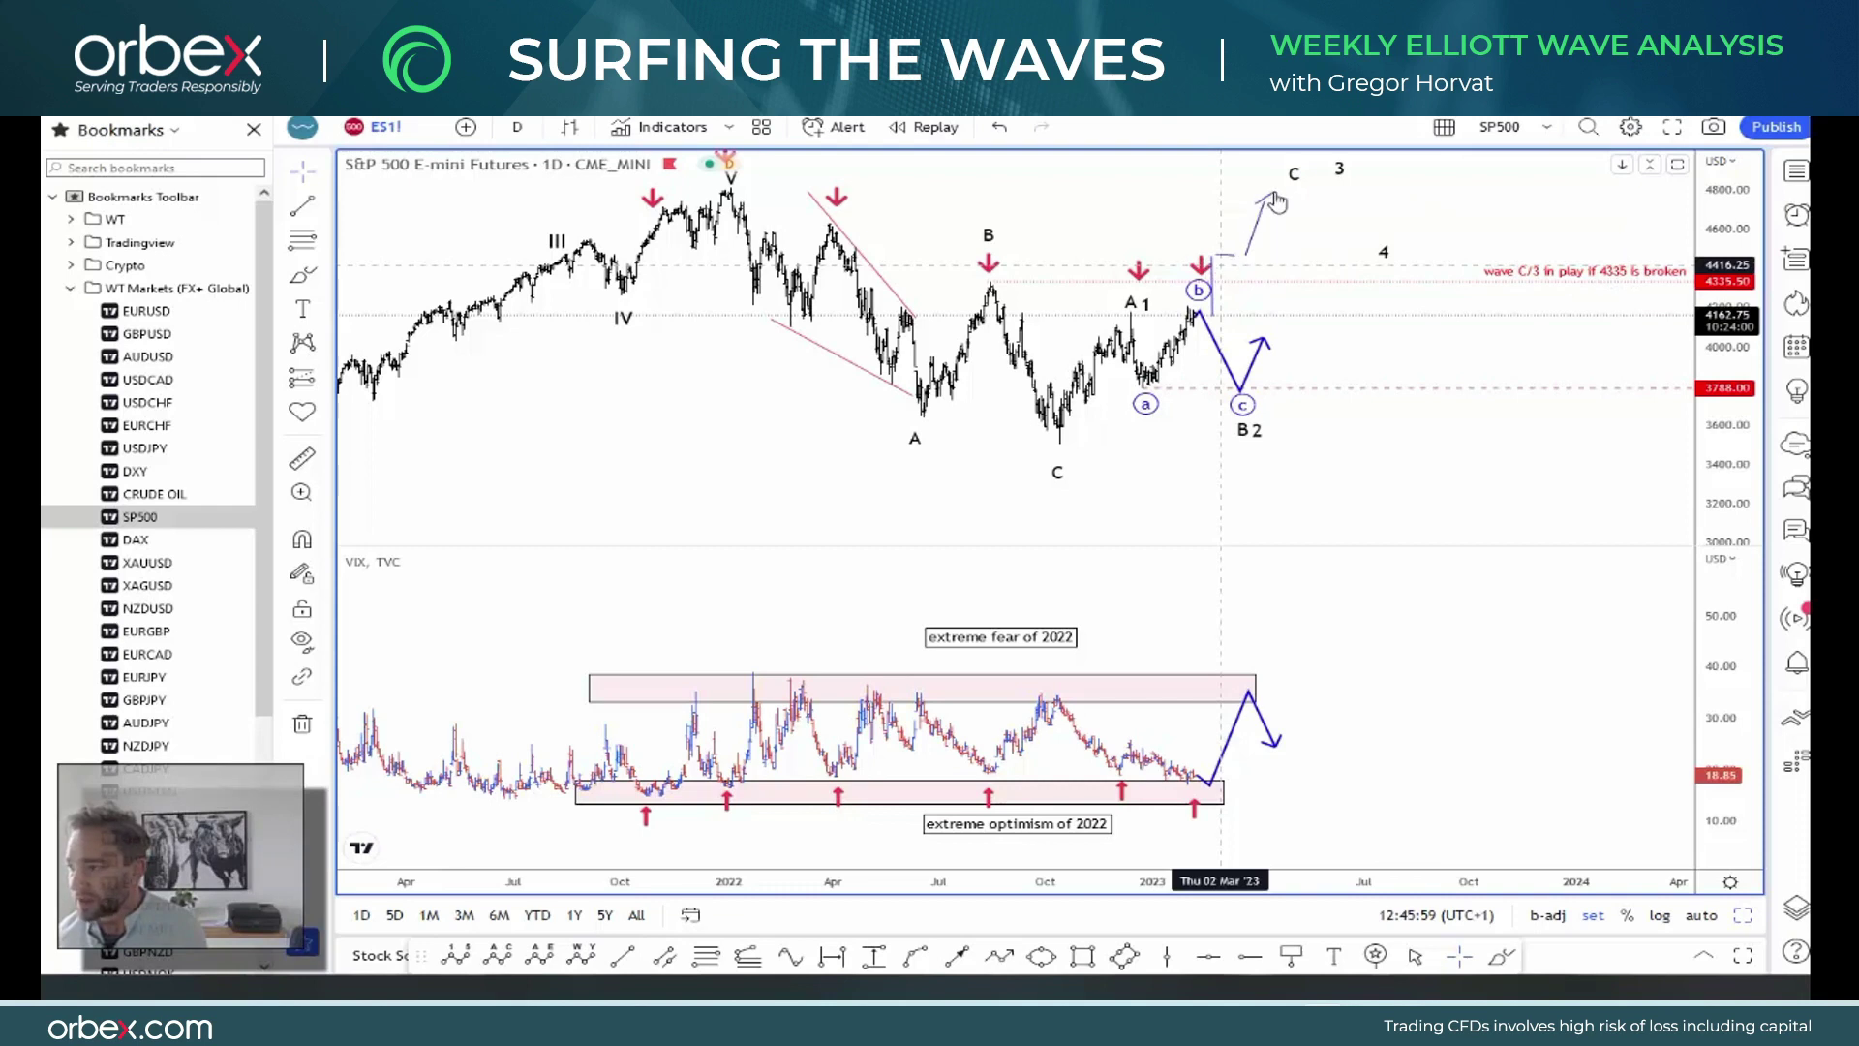
left_click_drag(831, 217, 1364, 227)
mouse_move(736, 188)
left_mouse_down()
mouse_move(1204, 181)
mouse_move(756, 181)
left_mouse_up()
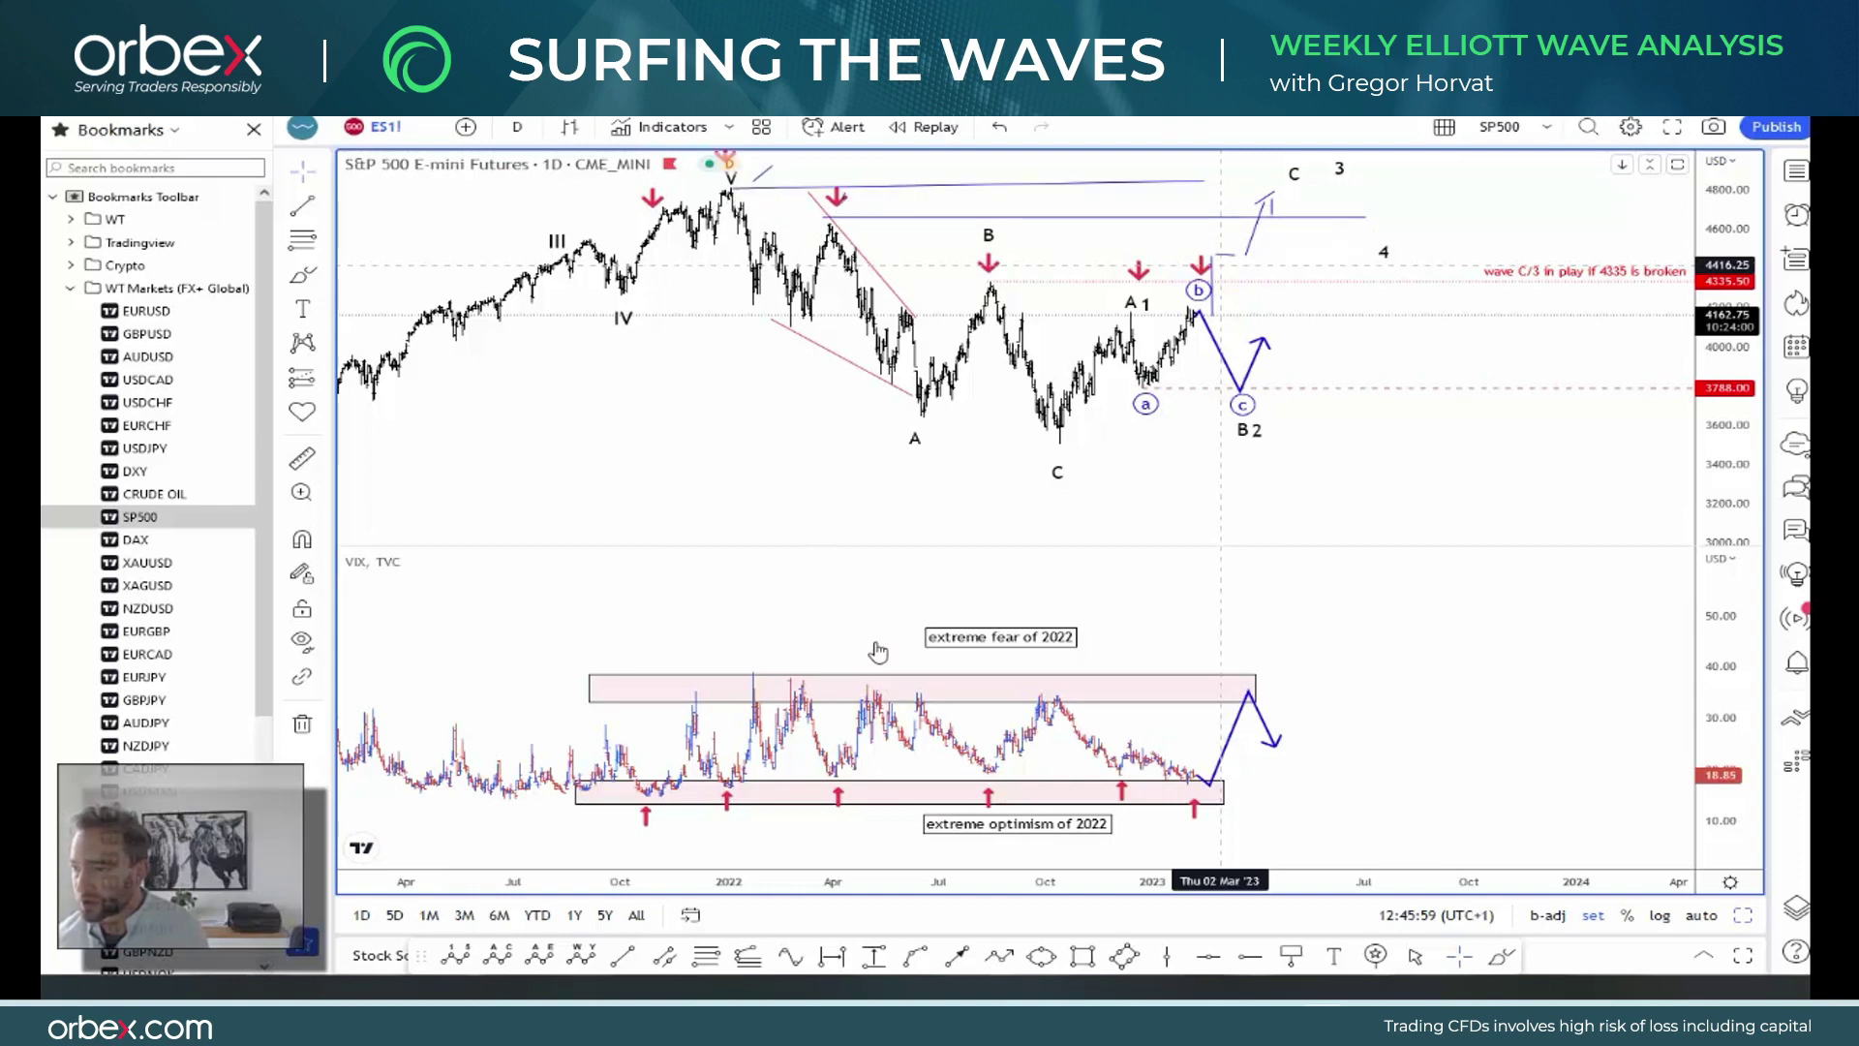
key("Escape")
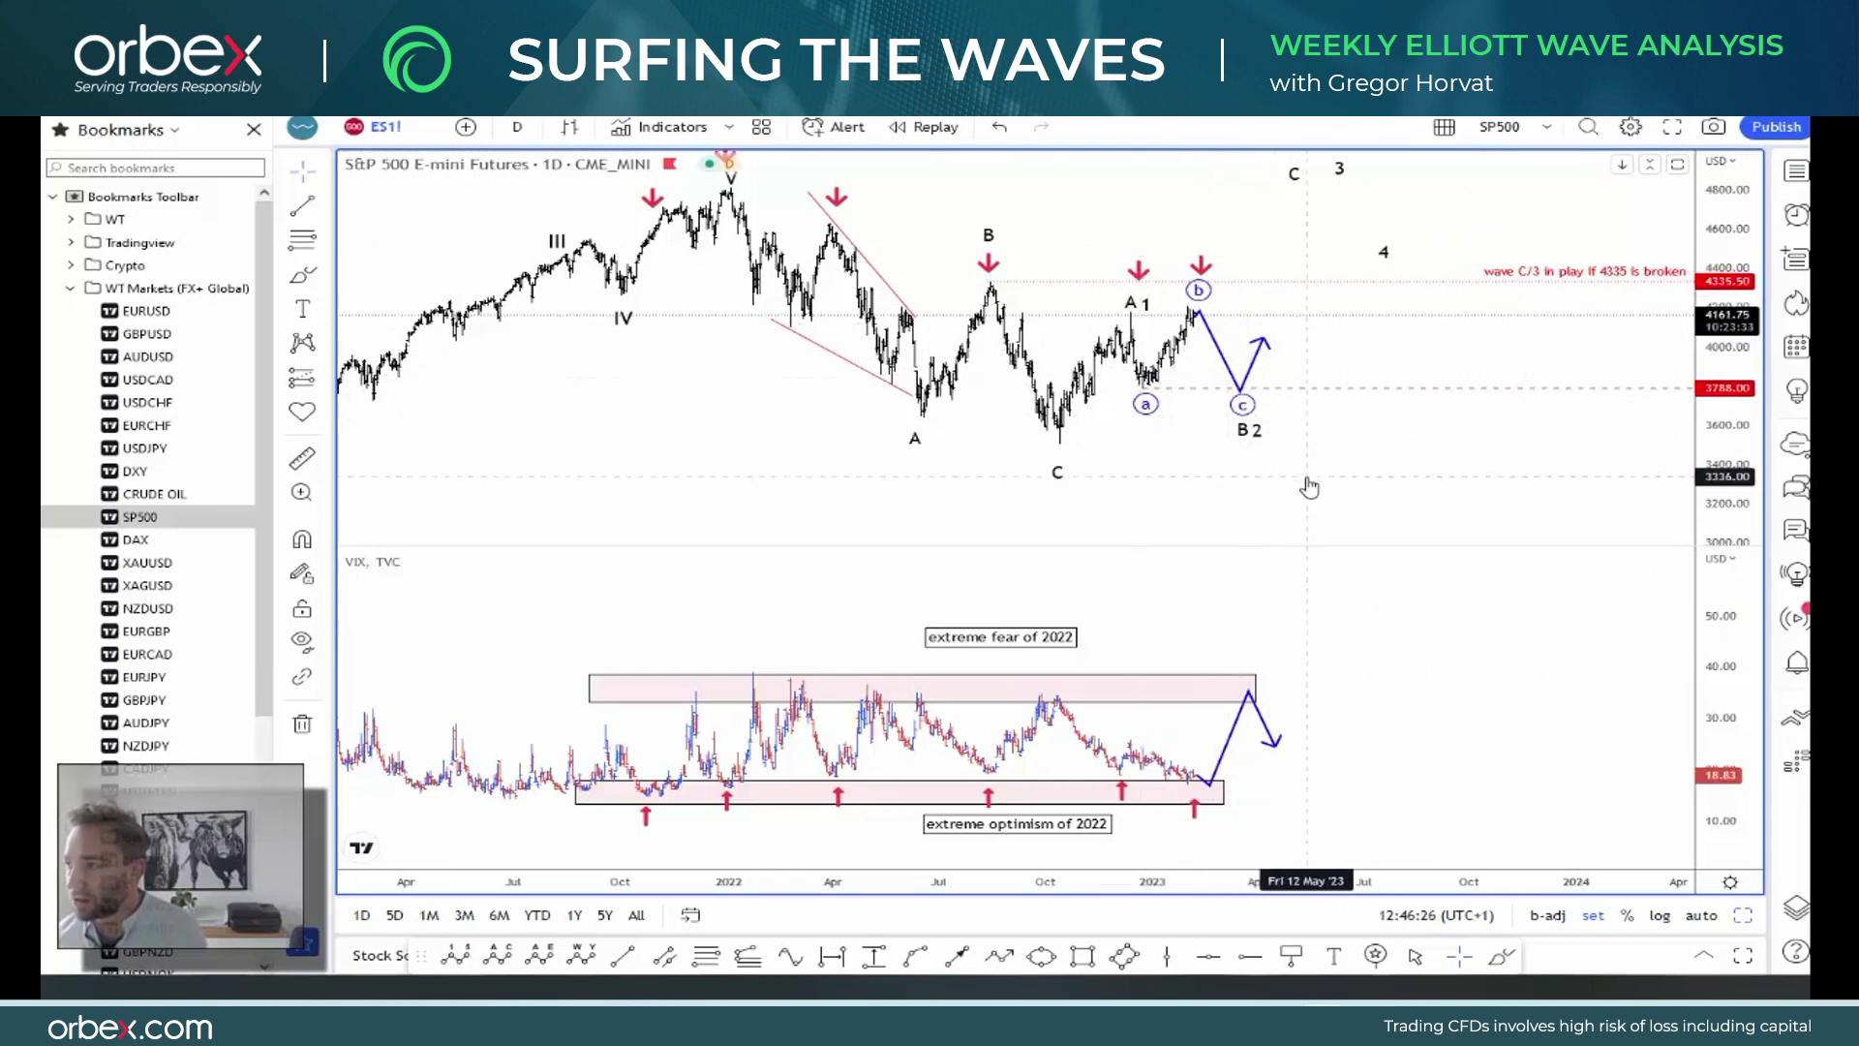
- Switch to the DAX 4-hour chart, mark its swing lows and sketch a small push higher followed by a drop towards 14981.1
key("ctrl+Tab")
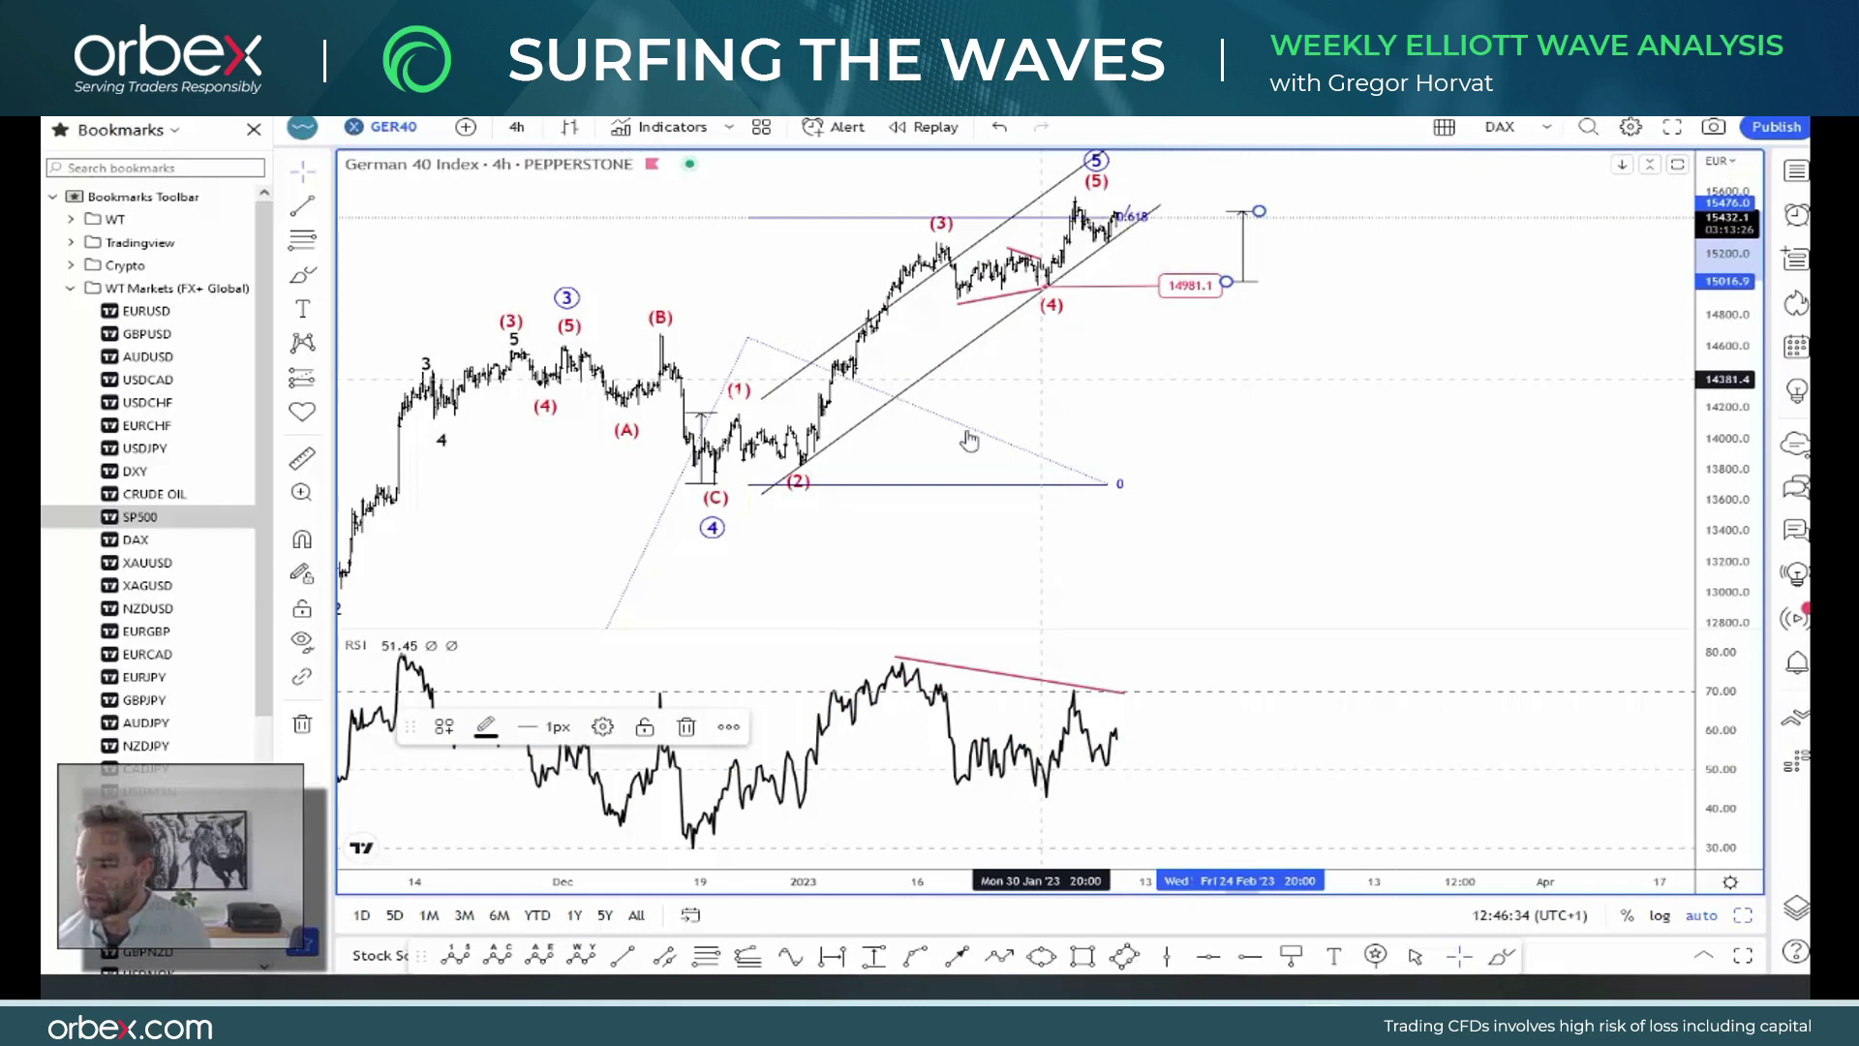
left_click_drag(1071, 338, 1067, 321)
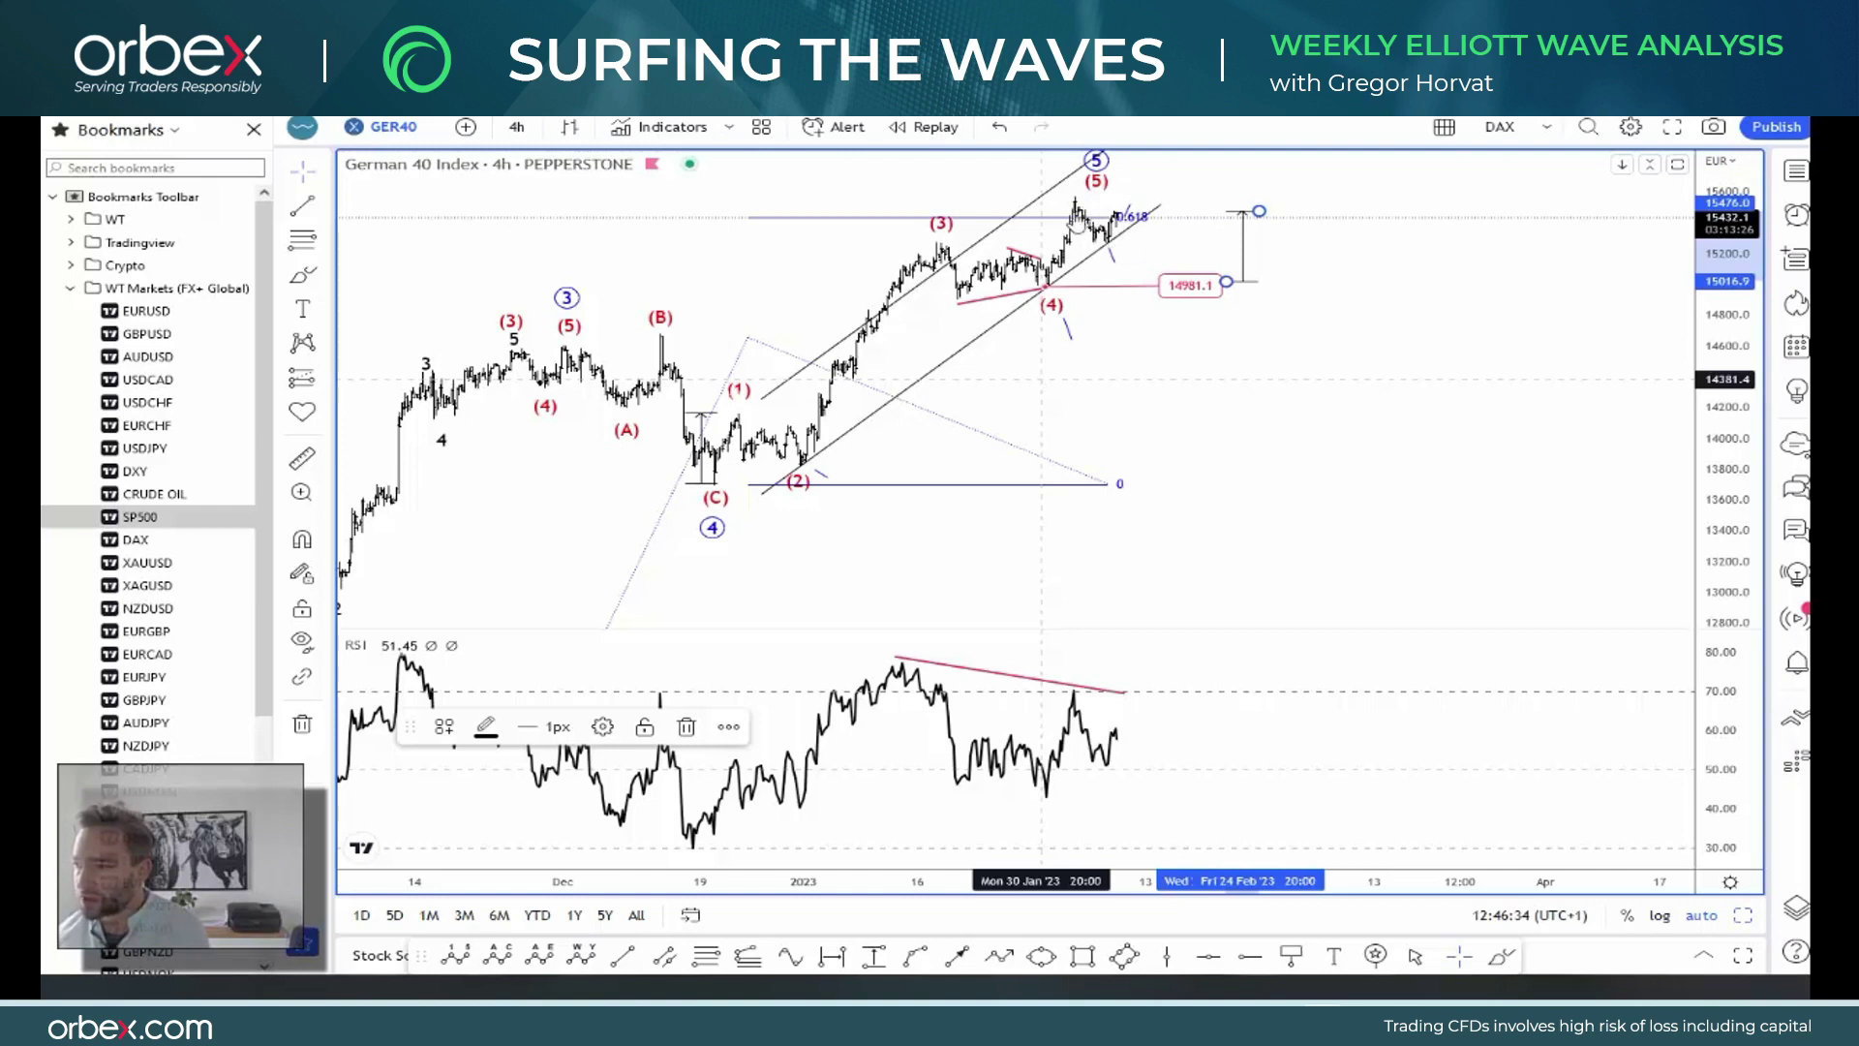
mouse_move(1123, 209)
left_mouse_down()
mouse_move(1139, 182)
mouse_move(1158, 192)
mouse_move(1169, 269)
mouse_move(1175, 255)
left_mouse_up()
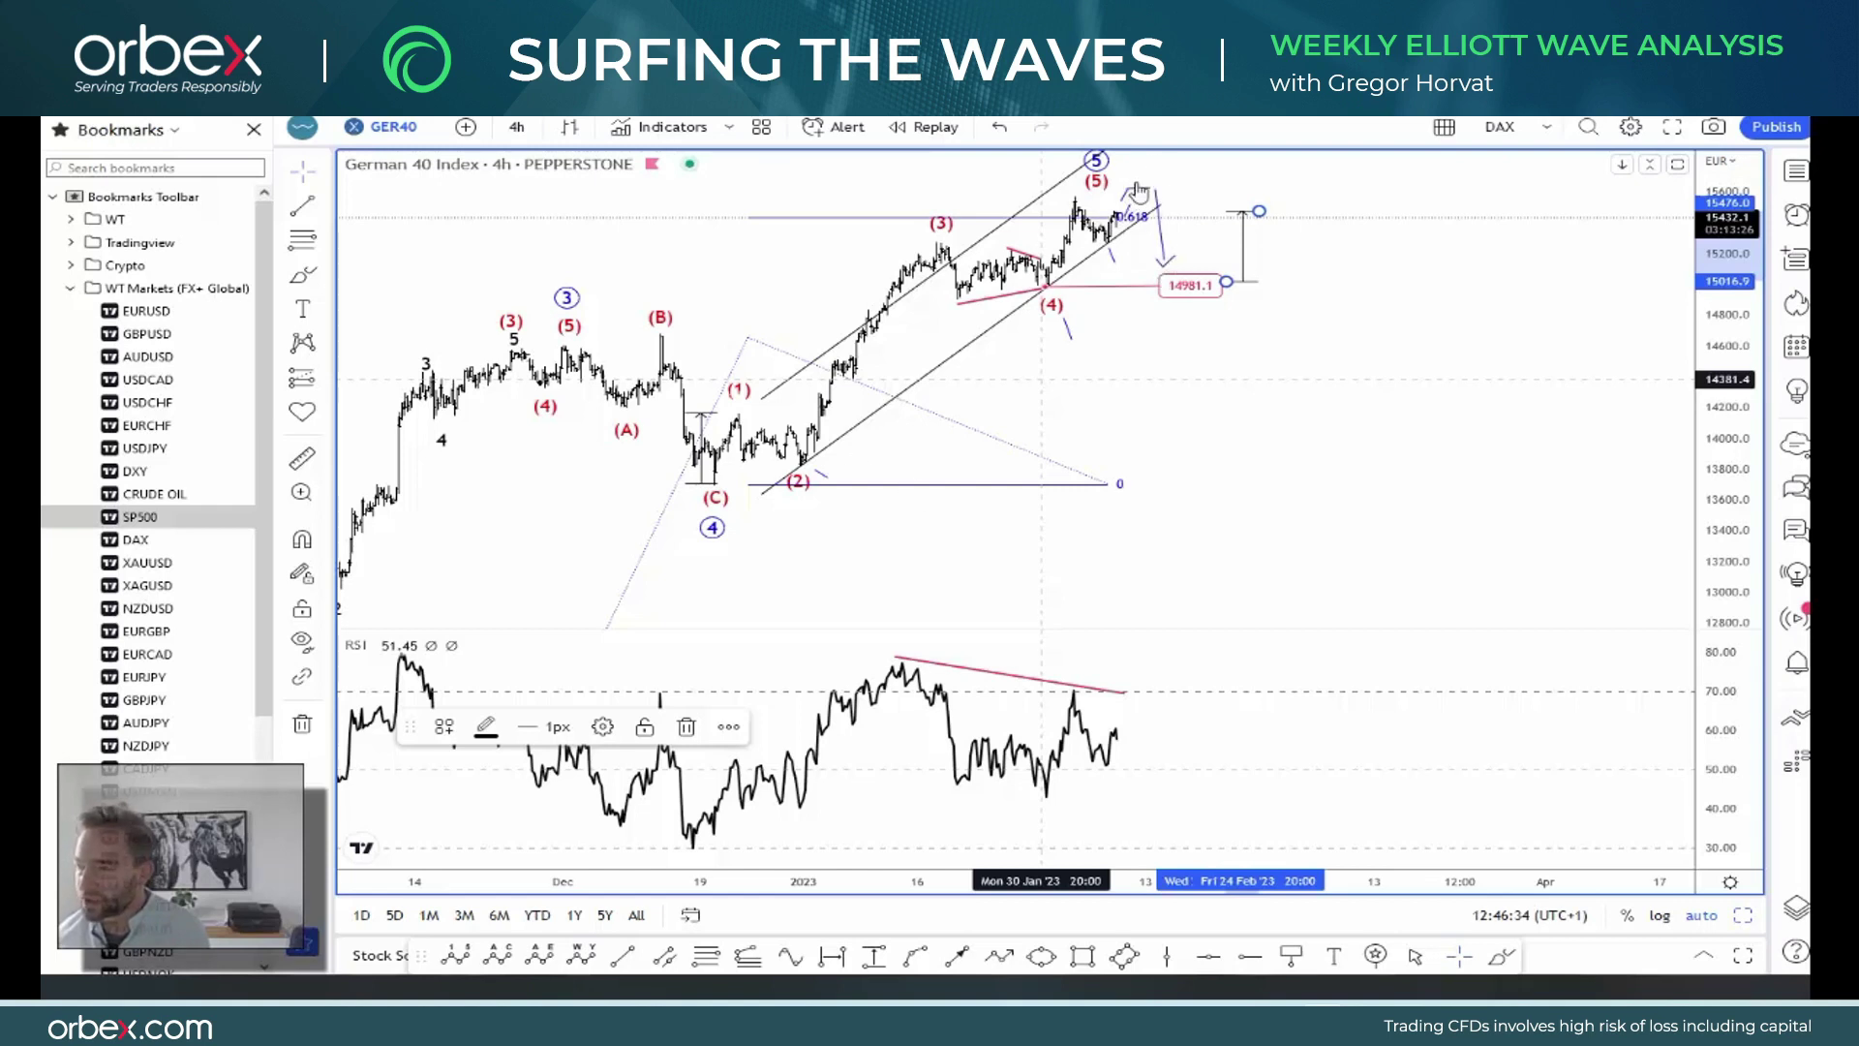
- Mark the two RSI peaks of the DAX divergence, sketch downward arrows on the RSI and price, and clear the temporary markings
left_click_drag(900, 608, 908, 619)
left_click_drag(1087, 637, 1091, 666)
mouse_move(1180, 710)
left_mouse_down()
mouse_move(1230, 777)
mouse_move(1232, 741)
left_mouse_up()
mouse_move(1193, 182)
left_mouse_down()
mouse_move(1256, 267)
mouse_move(1268, 225)
left_mouse_up()
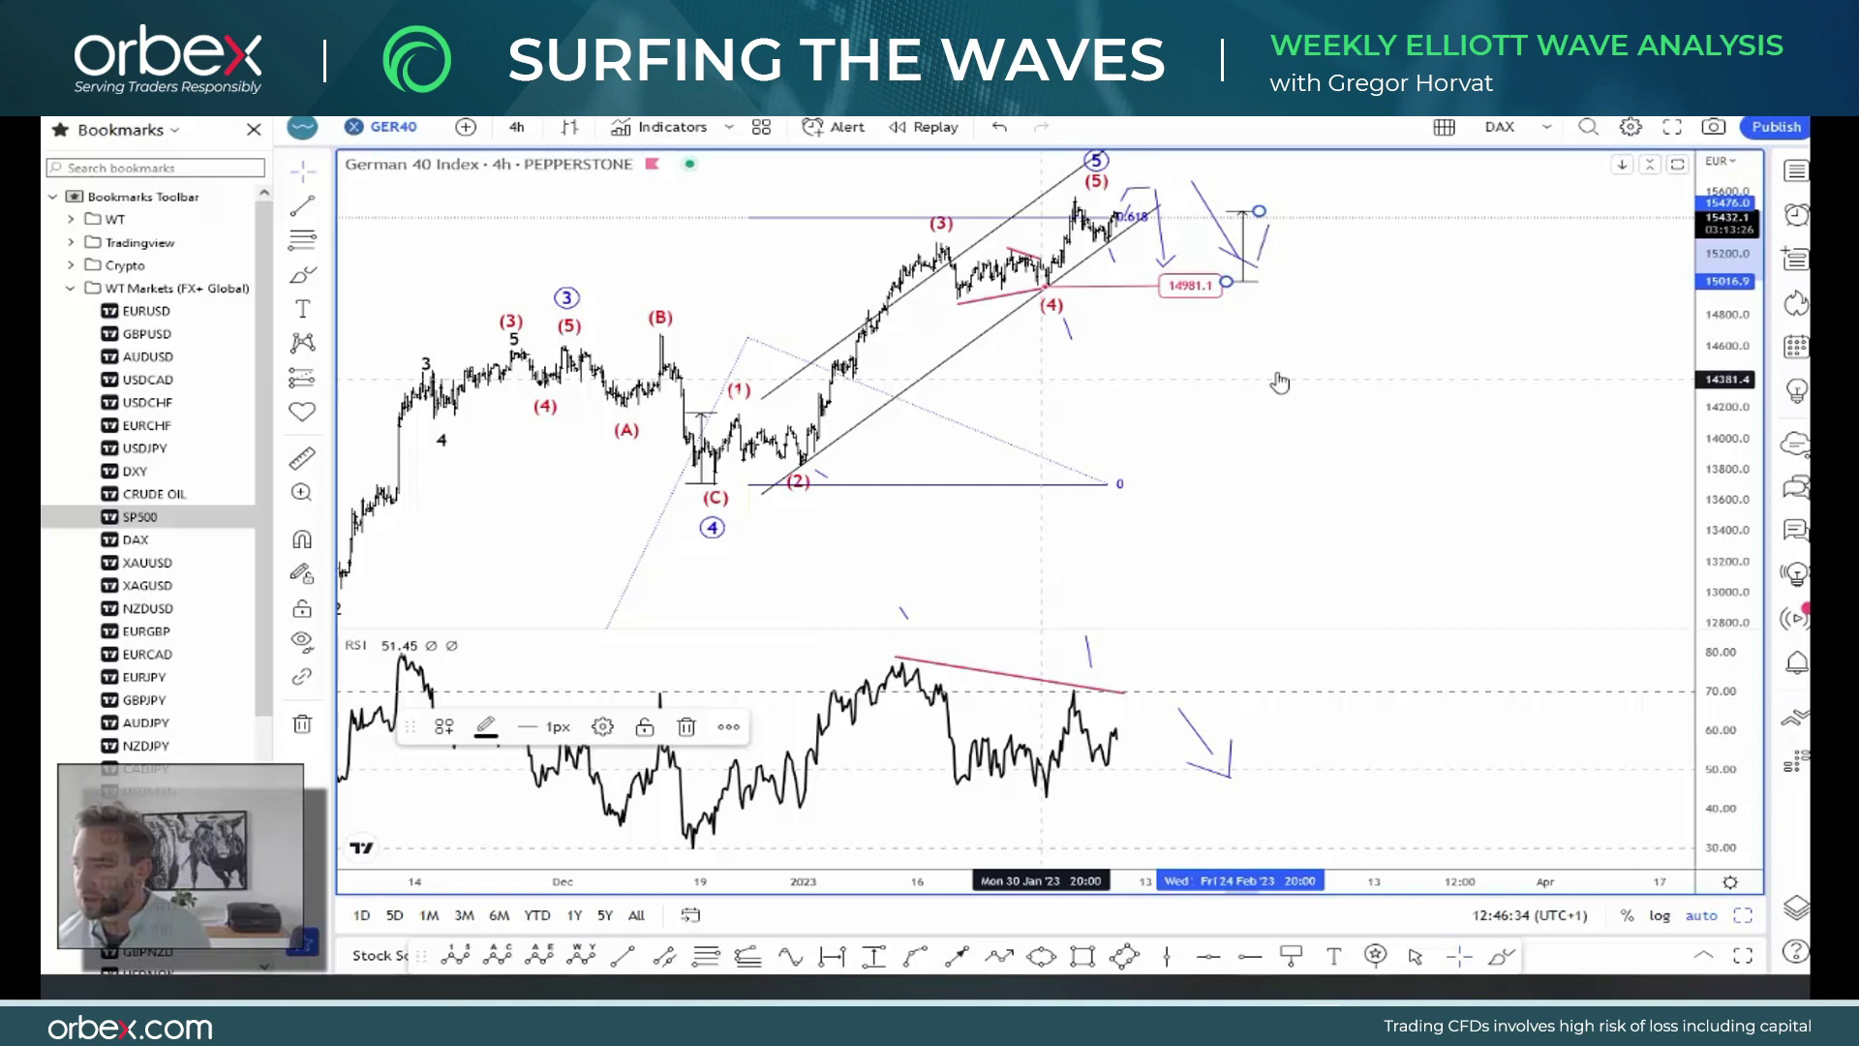
key("Escape")
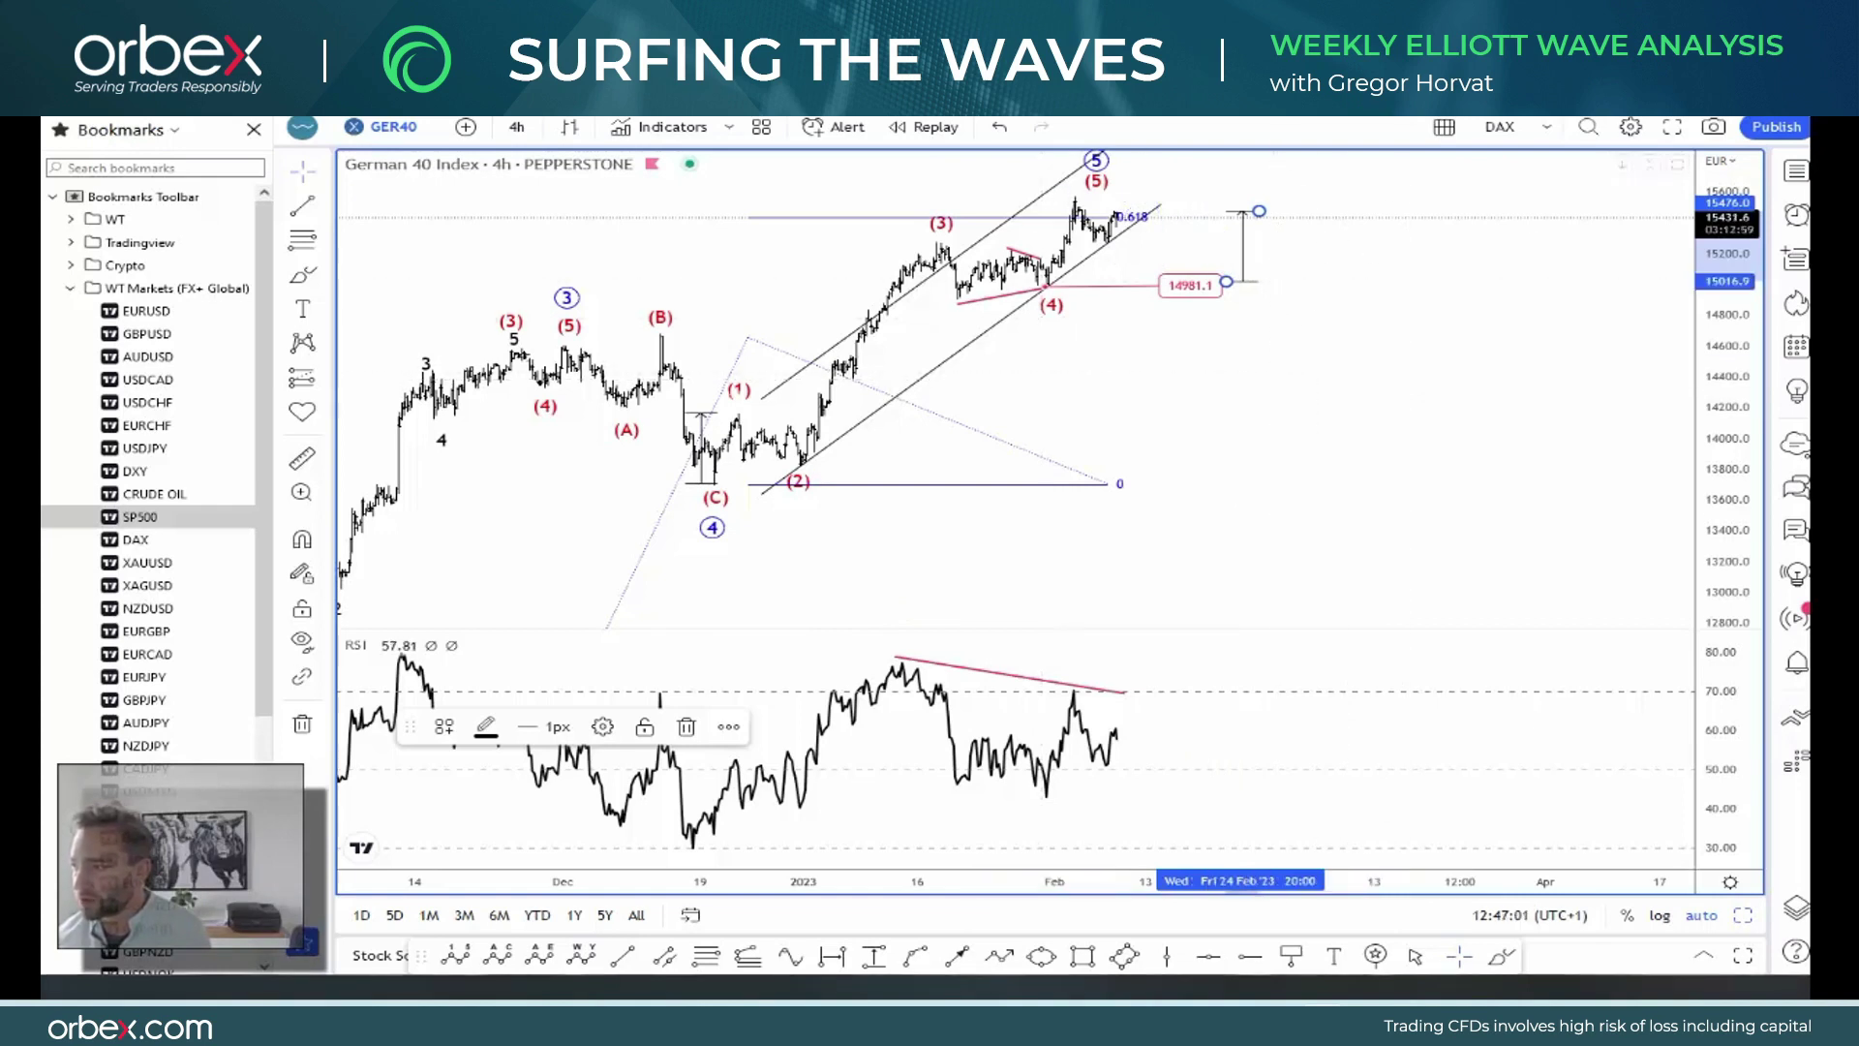
- Switch to the CADJPY layout, maximize the daily chart and show the full wave count down to the projected circled wave 5
key("ctrl+Tab")
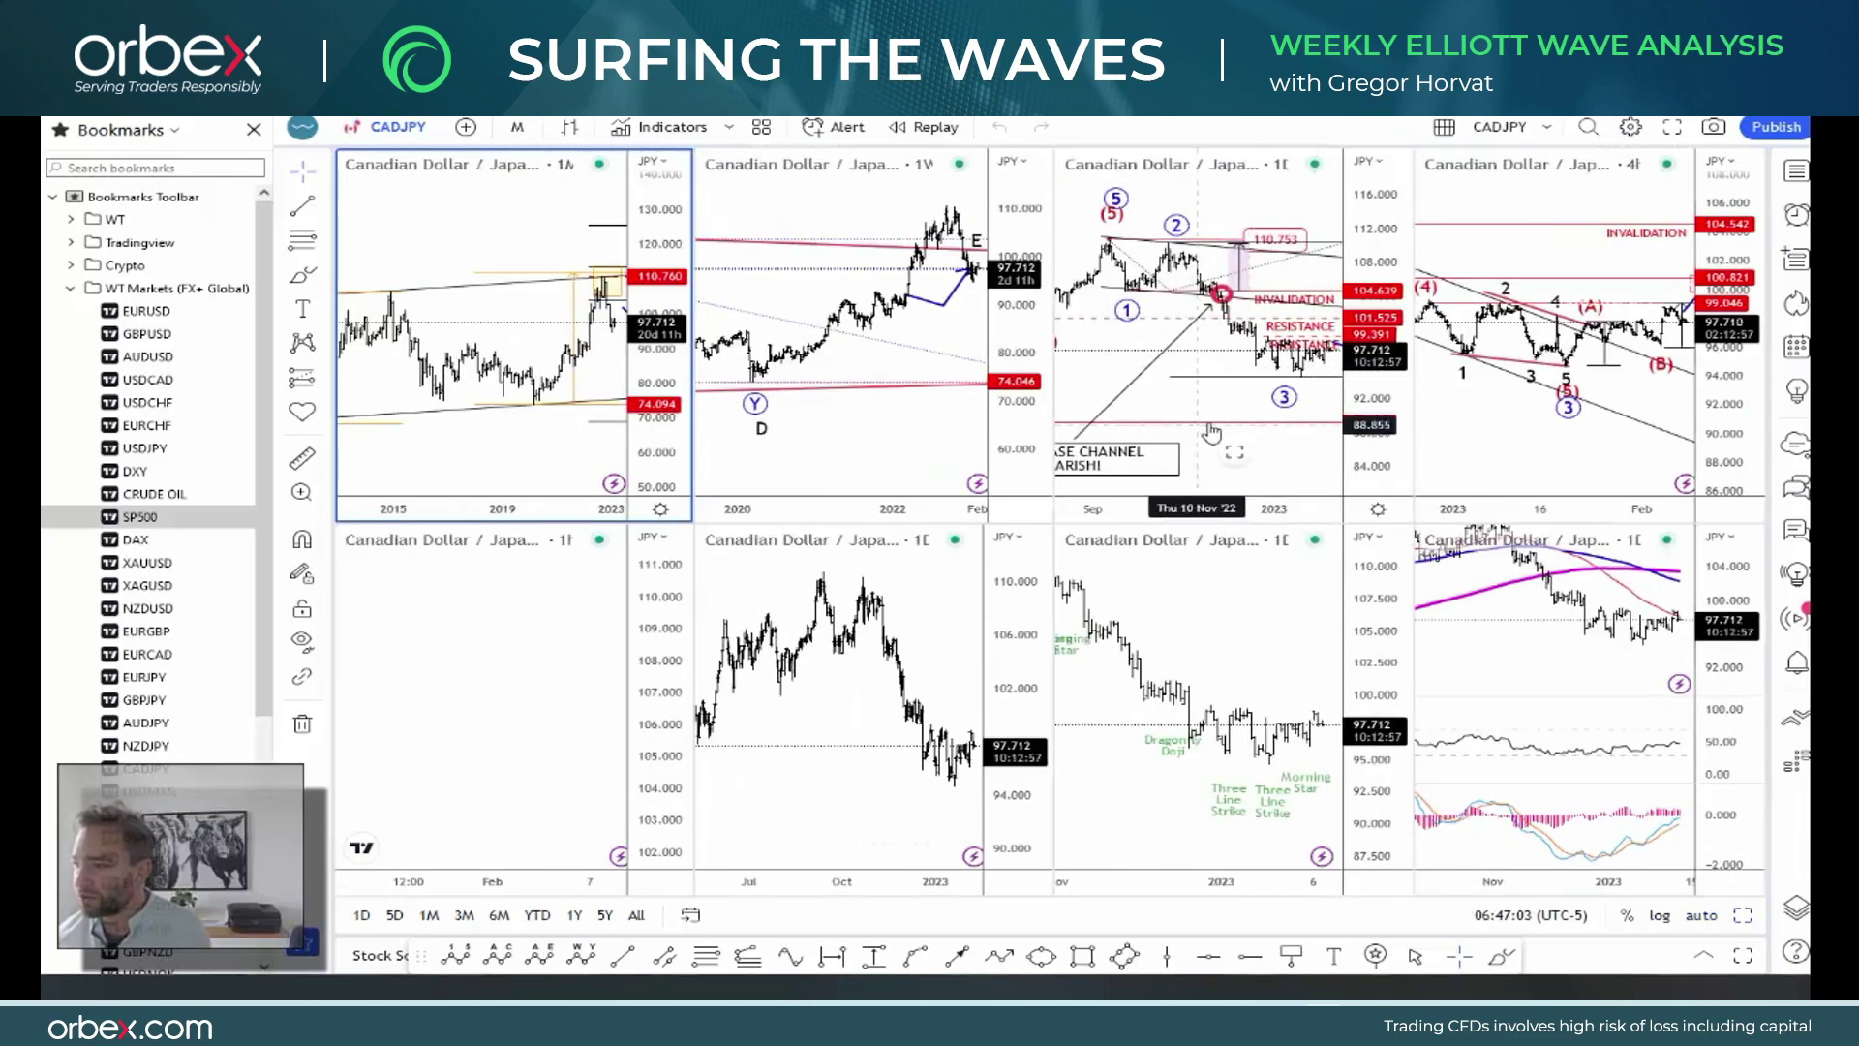
left_click(1236, 457)
key("alt+Return")
left_click_drag(1274, 562, 782, 560)
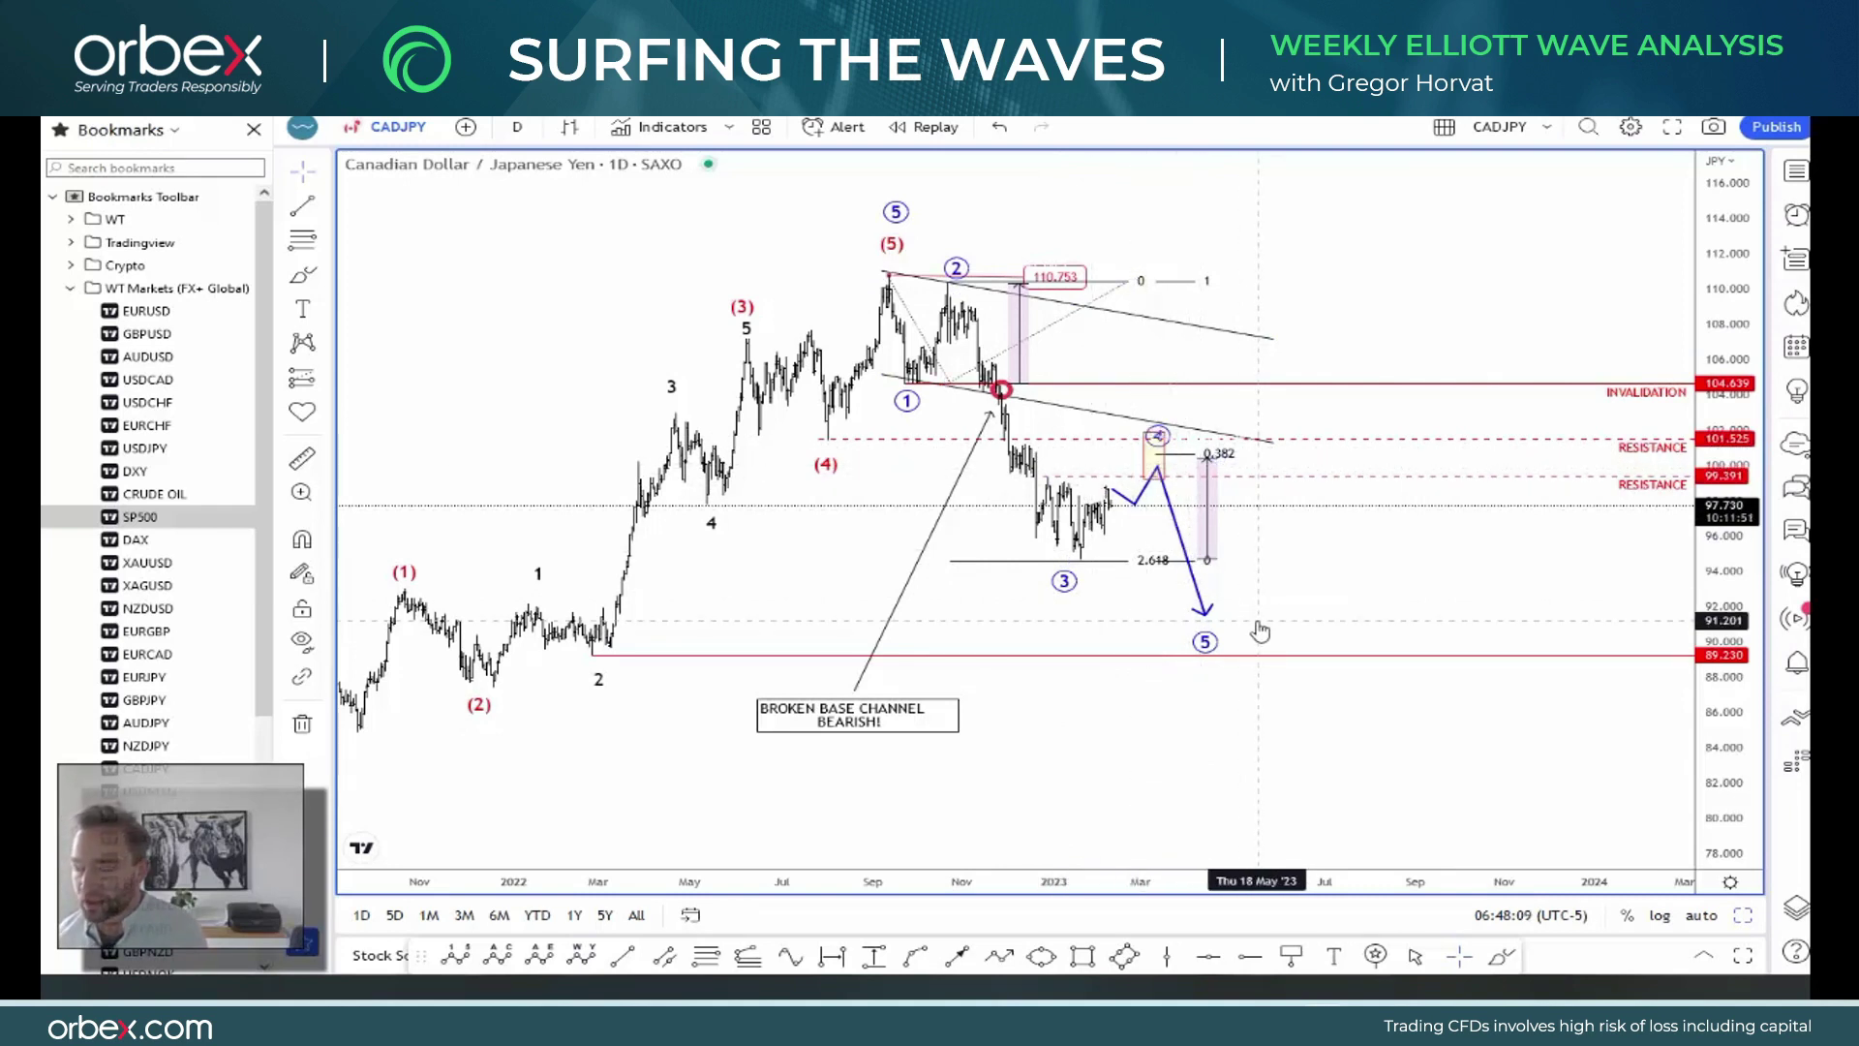
scroll(1260, 631, "down", 2)
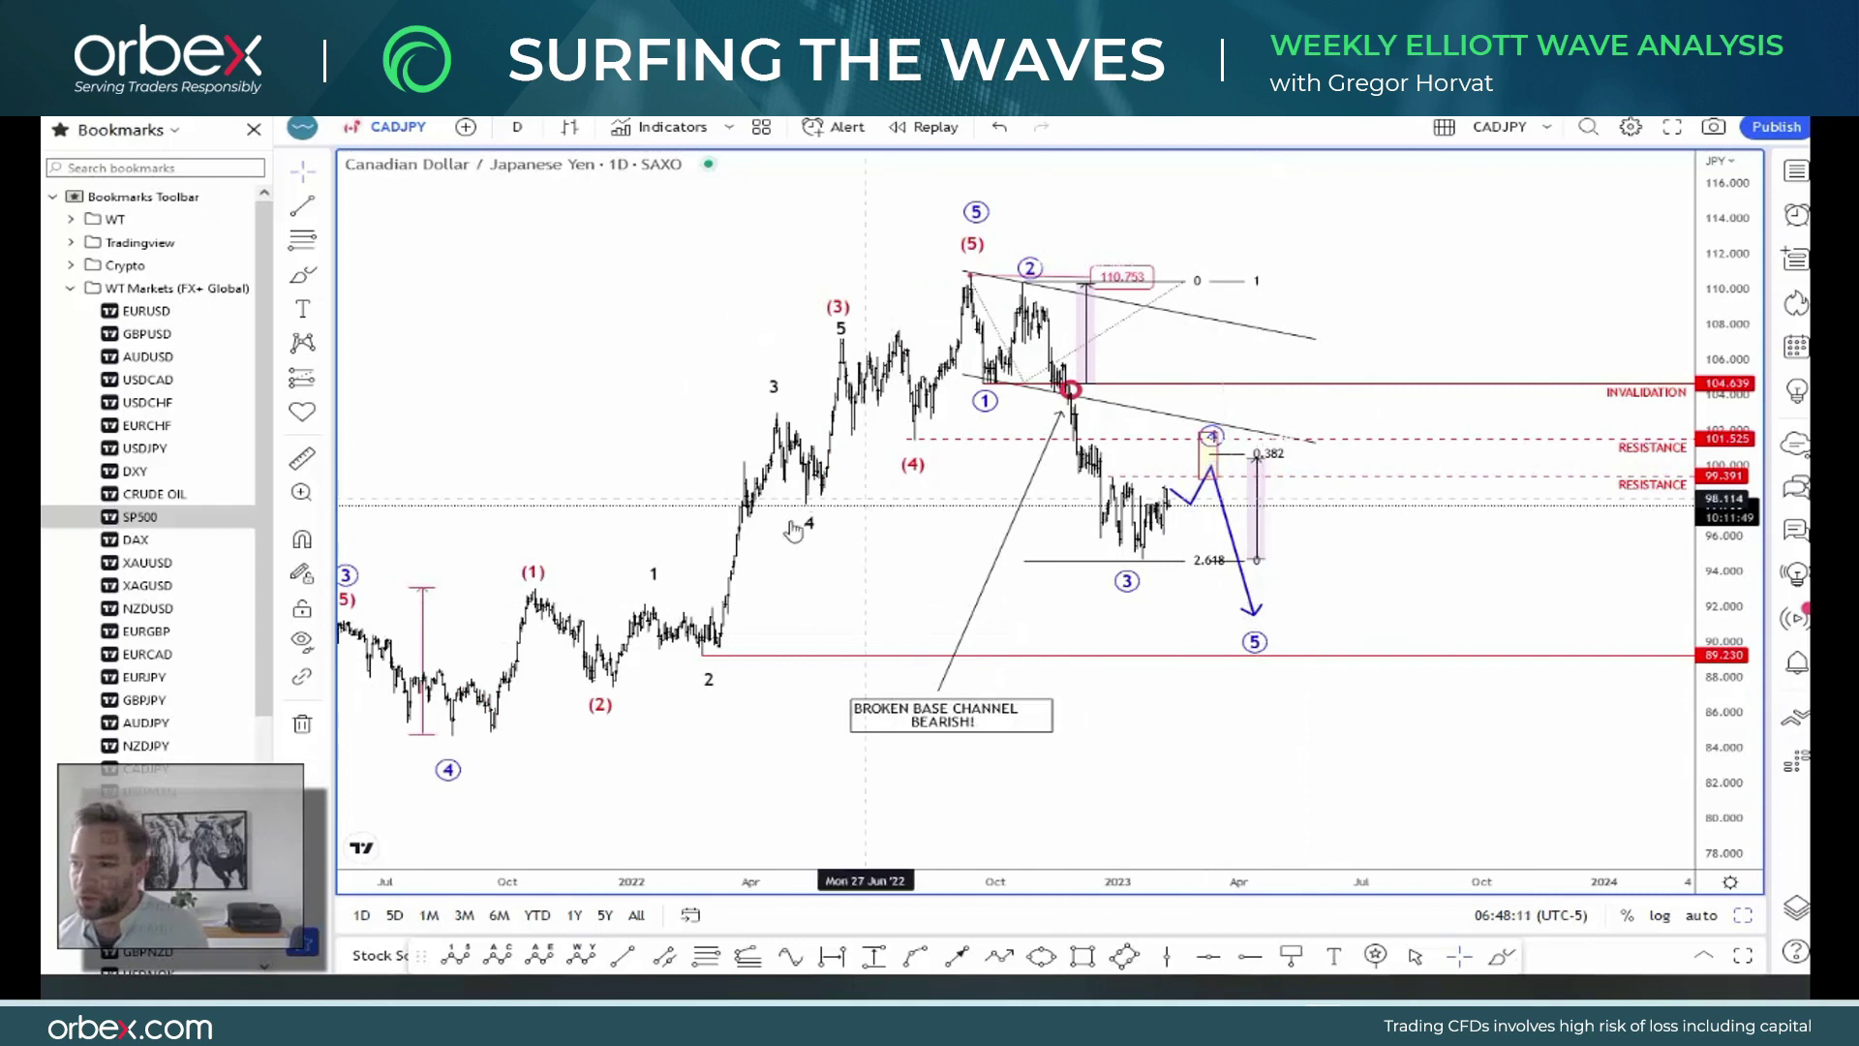